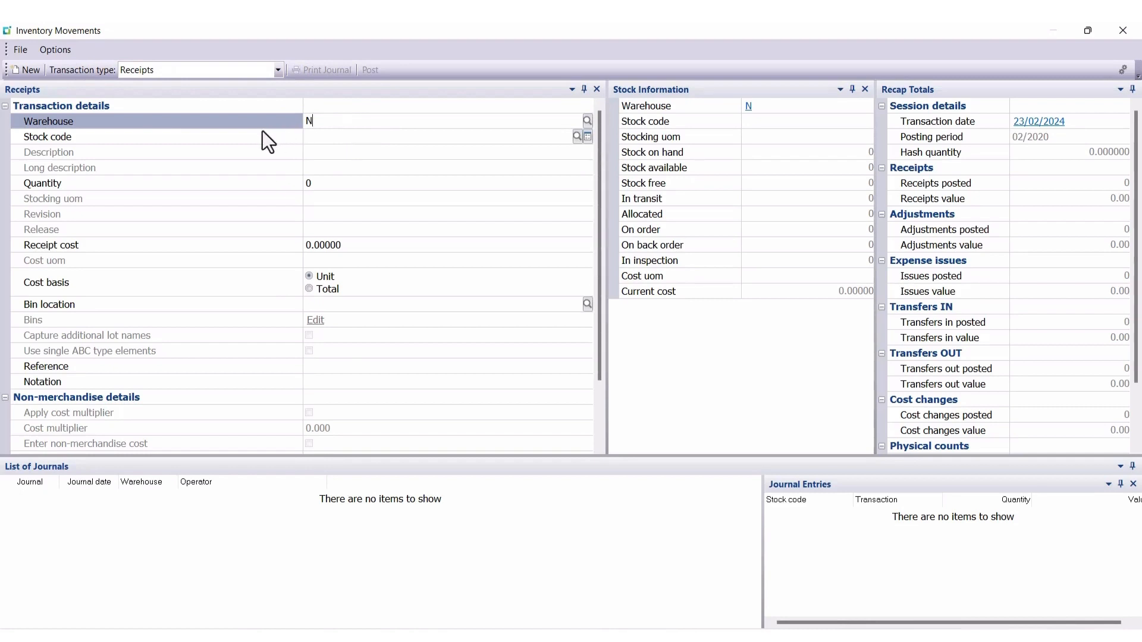
Choose stock code A200 (Bicycle Pump) from the Northern Warehouse stock codes for the receipt.
click(317, 136)
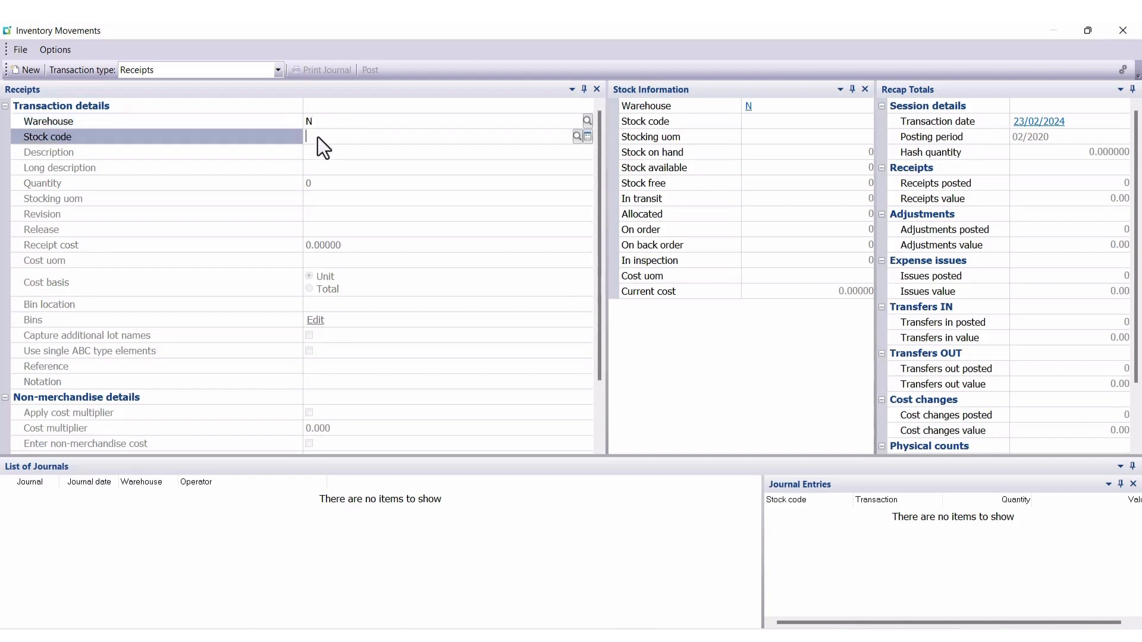
click(576, 136)
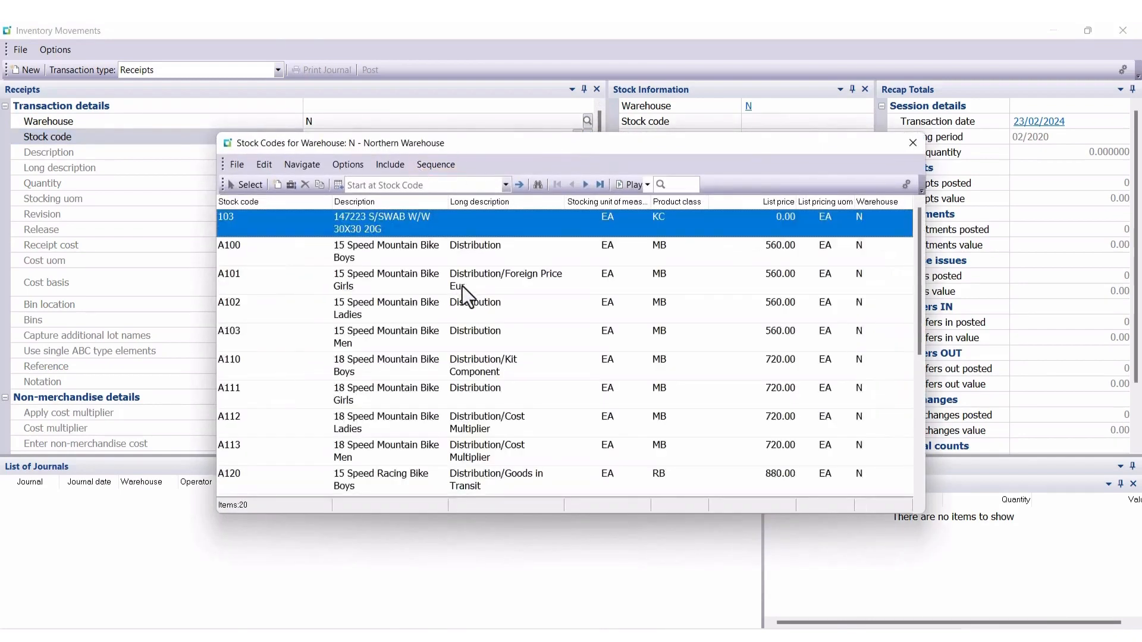
click(921, 472)
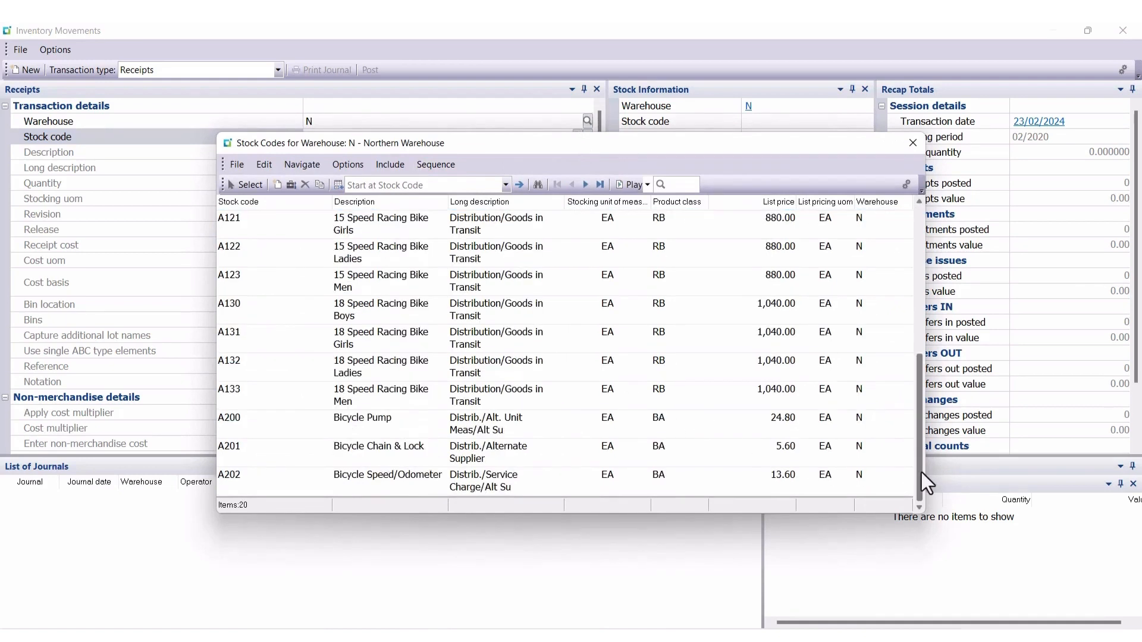
click(358, 426)
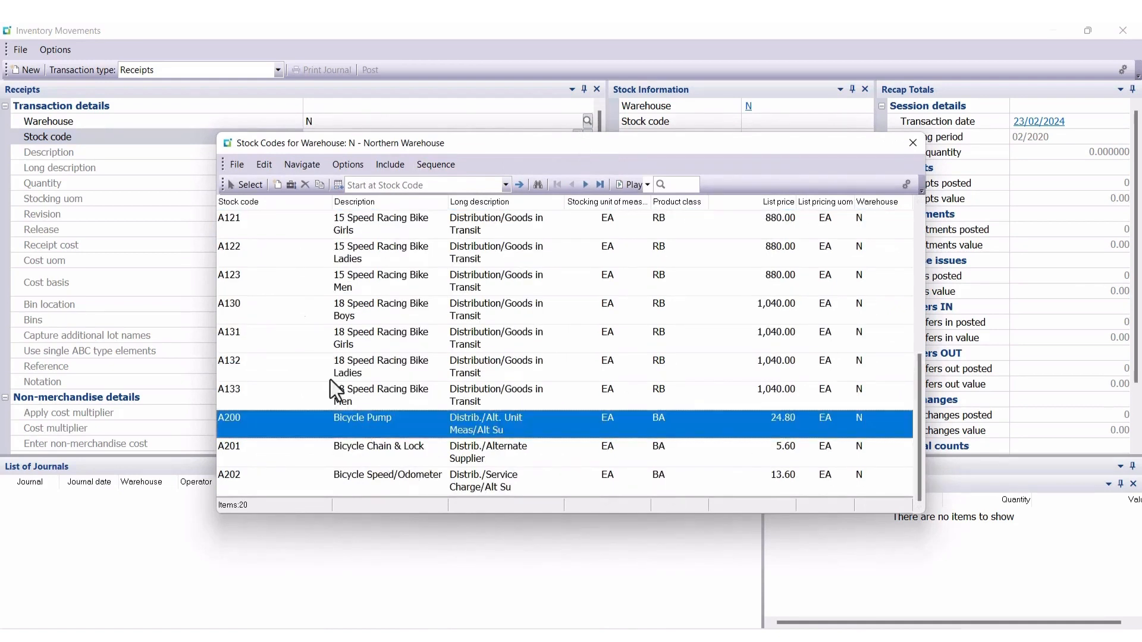
click(242, 184)
key(Tab)
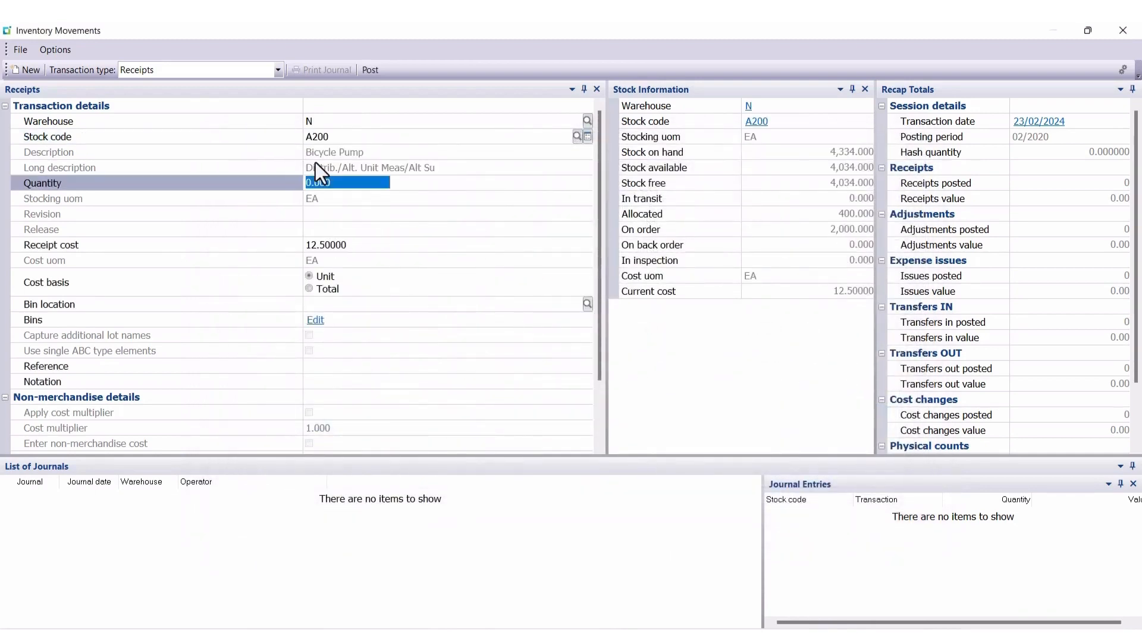
Set the receipt quantity to 50 and the bin location to N, keeping the default receipt cost and unit cost basis.
text(50)
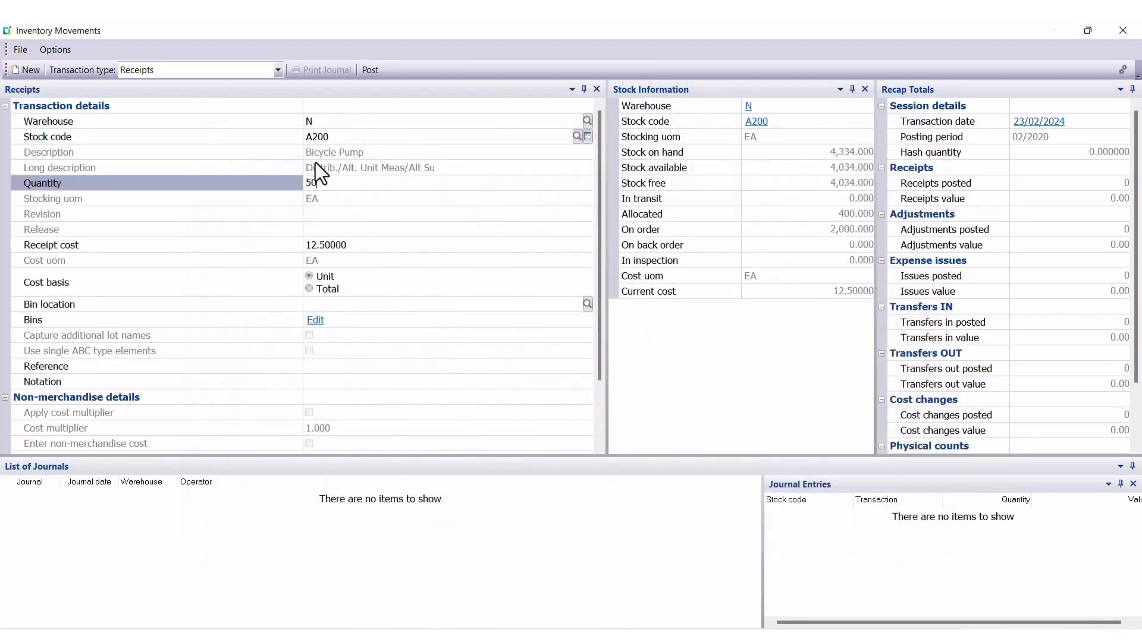
key(Tab)
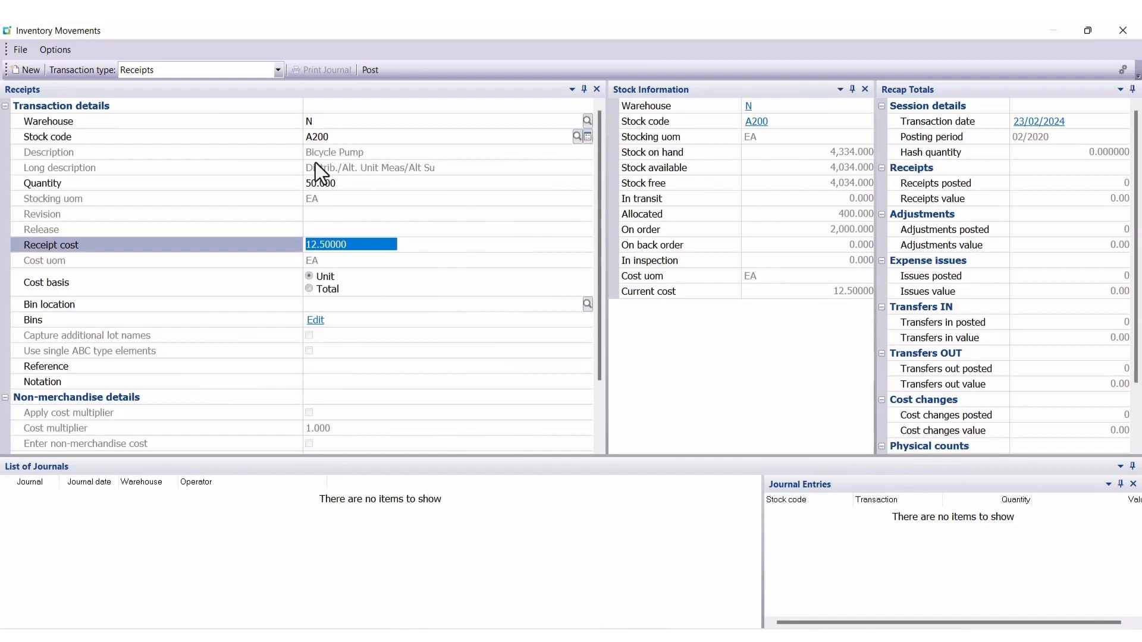
key(Tab)
key(Tab)
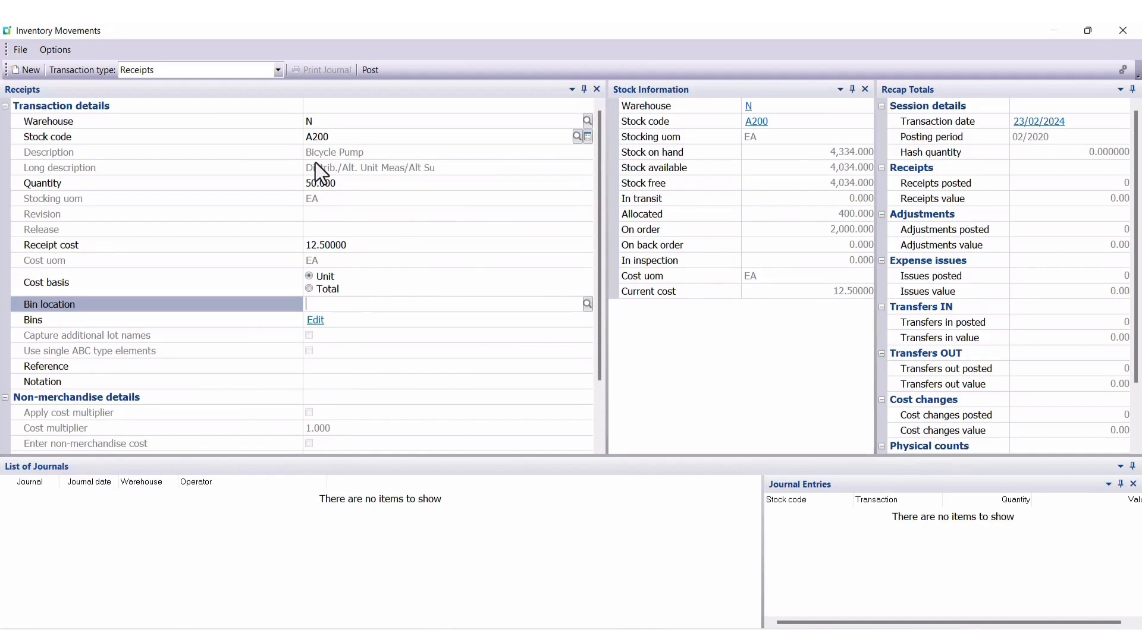
text(N)
key(Tab)
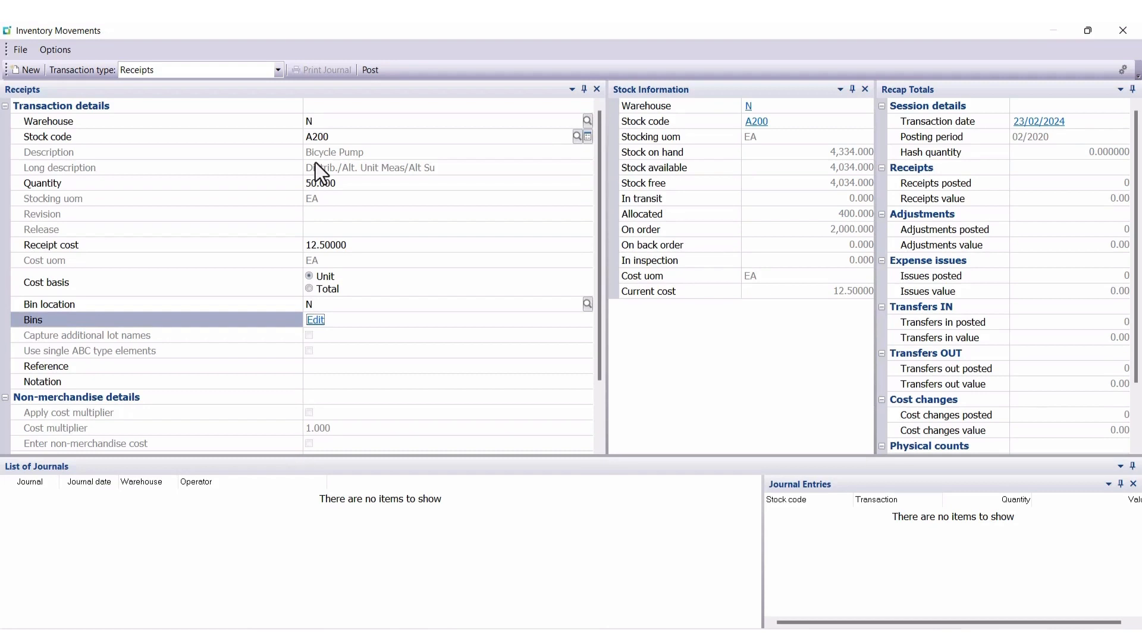
key(Tab)
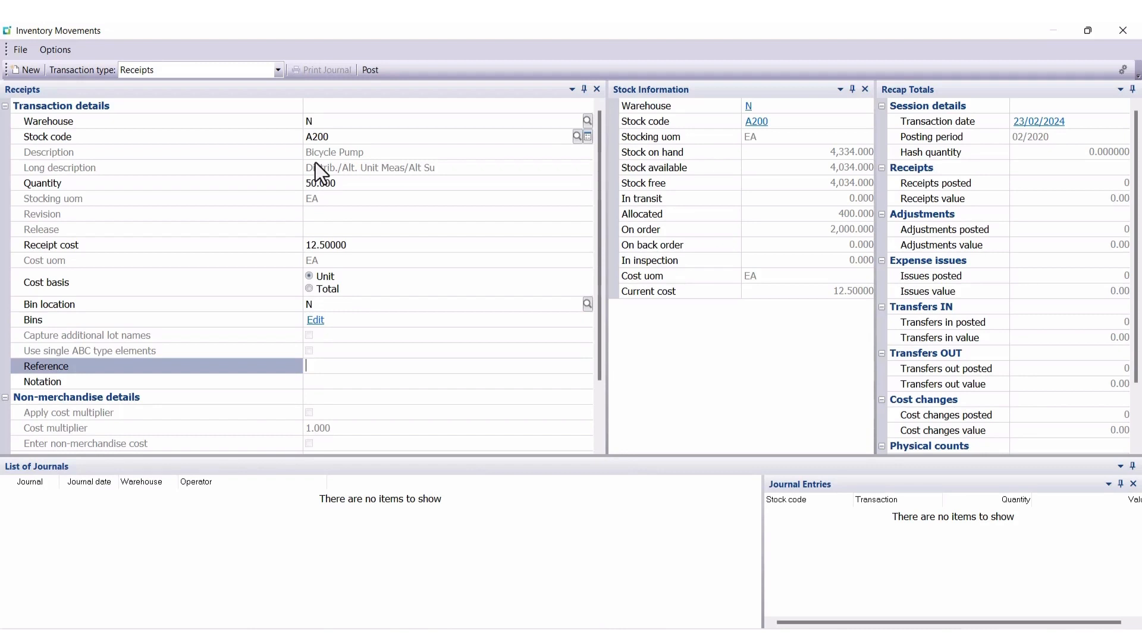
Enter reference 53 and notation "Goods received", and post the receipt transaction.
text(53)
key(Return)
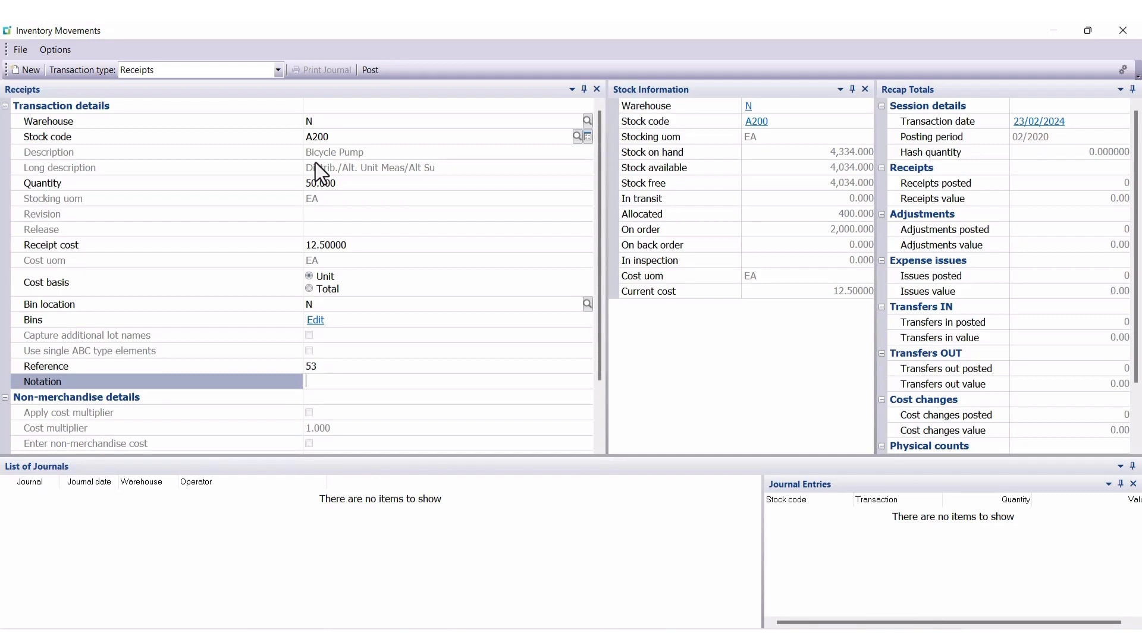
text(Good received)
click(329, 381)
text(s)
click(370, 70)
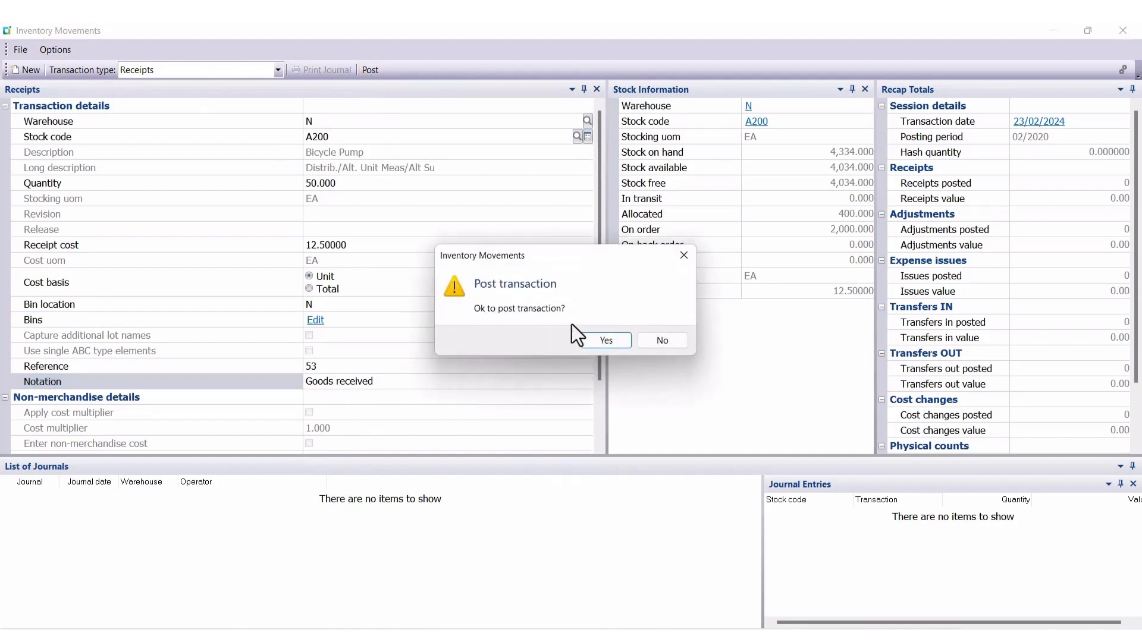
click(615, 343)
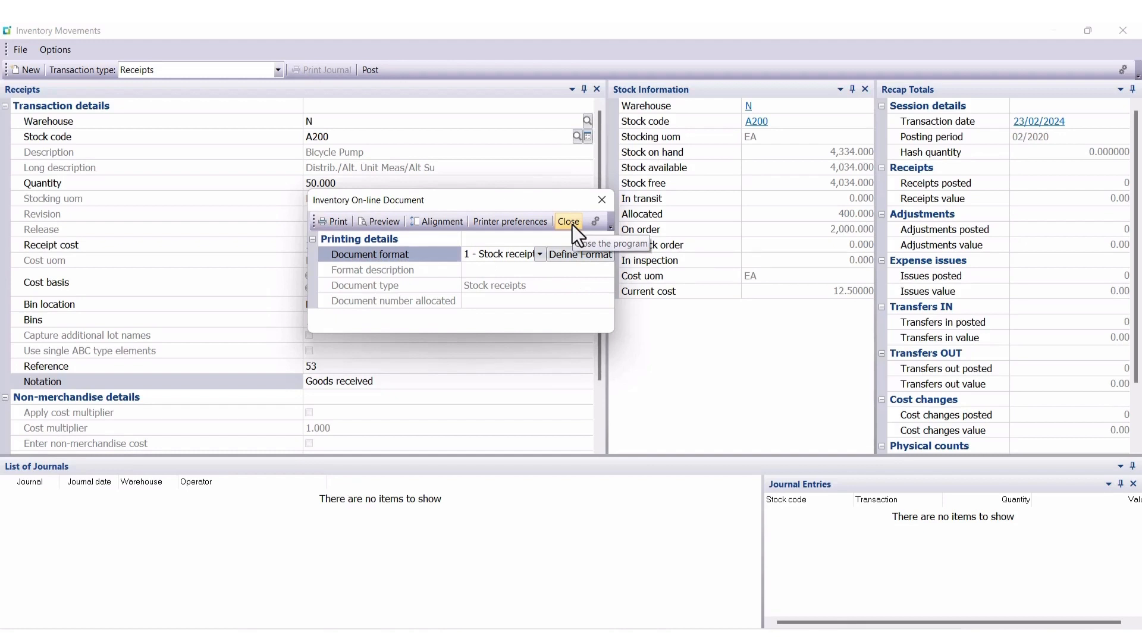
Print the stock receipt document with Microsoft Print to PDF and look through its preview.
click(333, 223)
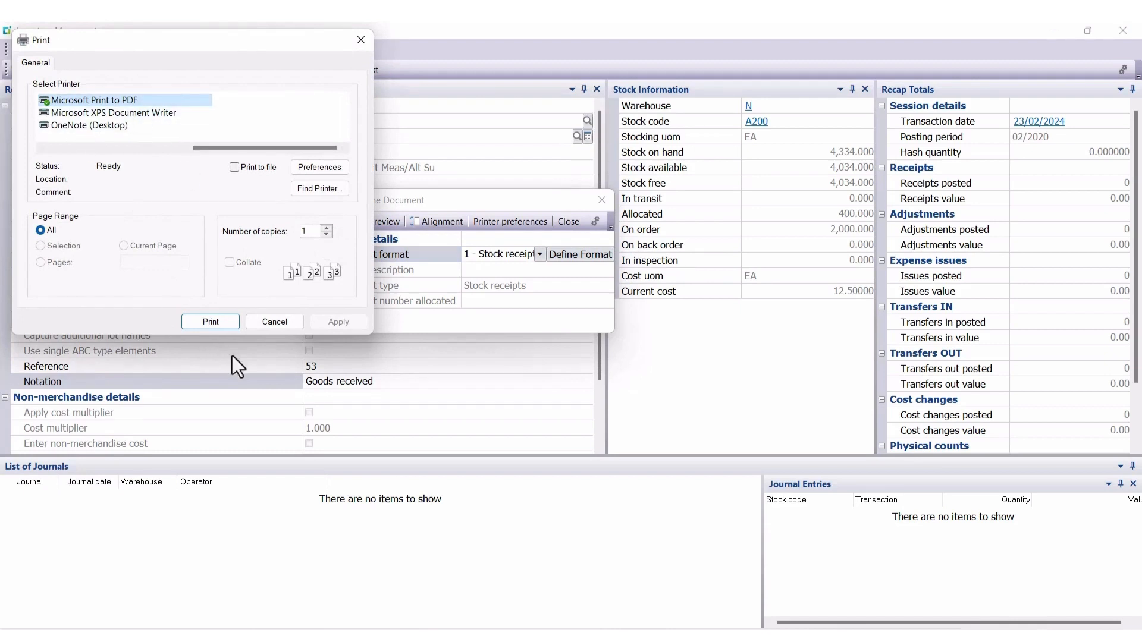
click(211, 322)
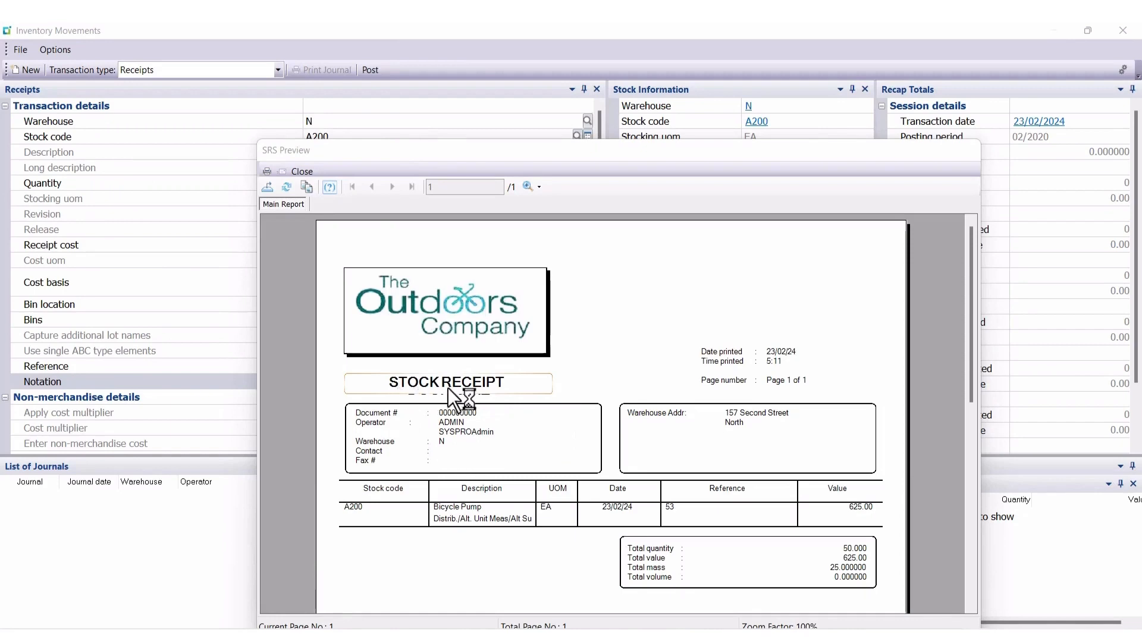
click(970, 608)
click(970, 607)
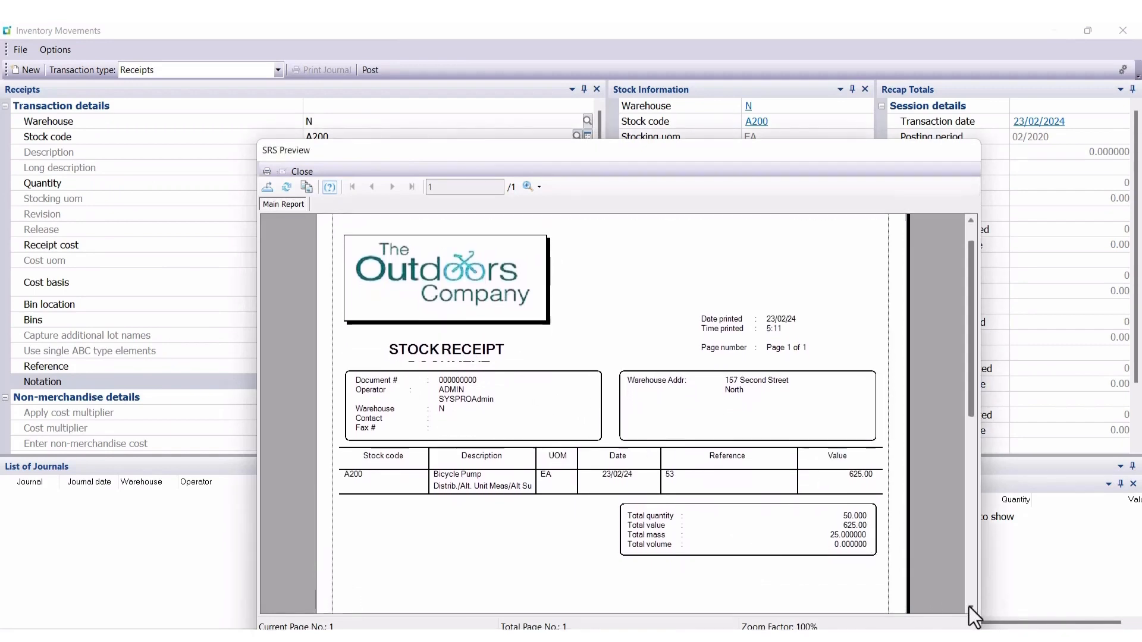
click(970, 608)
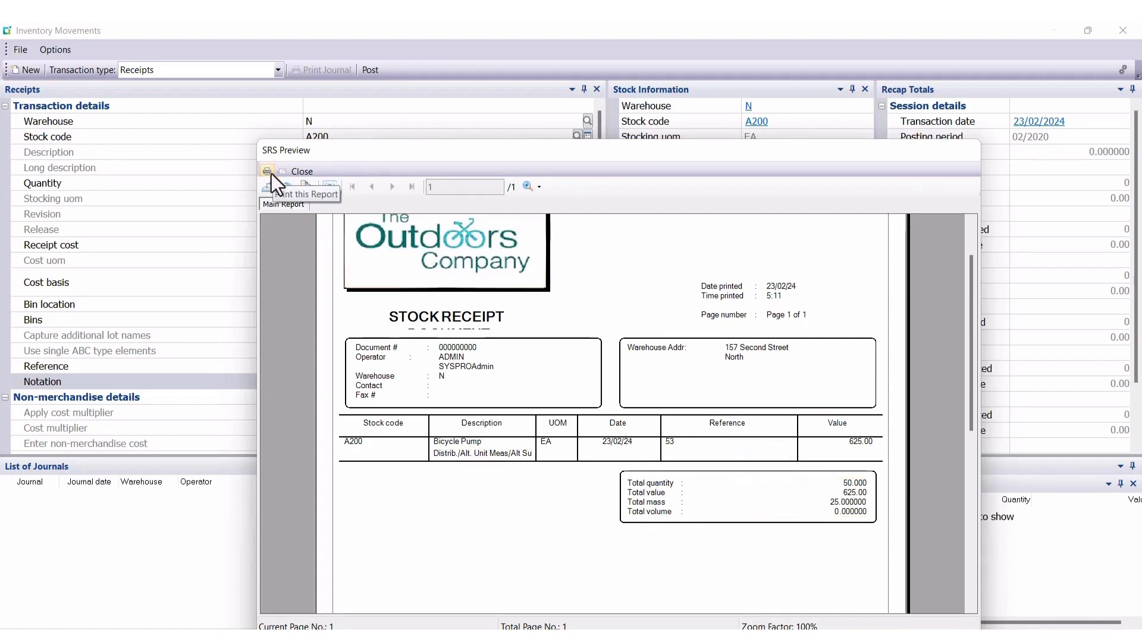
Close the receipt preview, decline the reprint, and exit Inventory Movements.
click(302, 171)
key(Return)
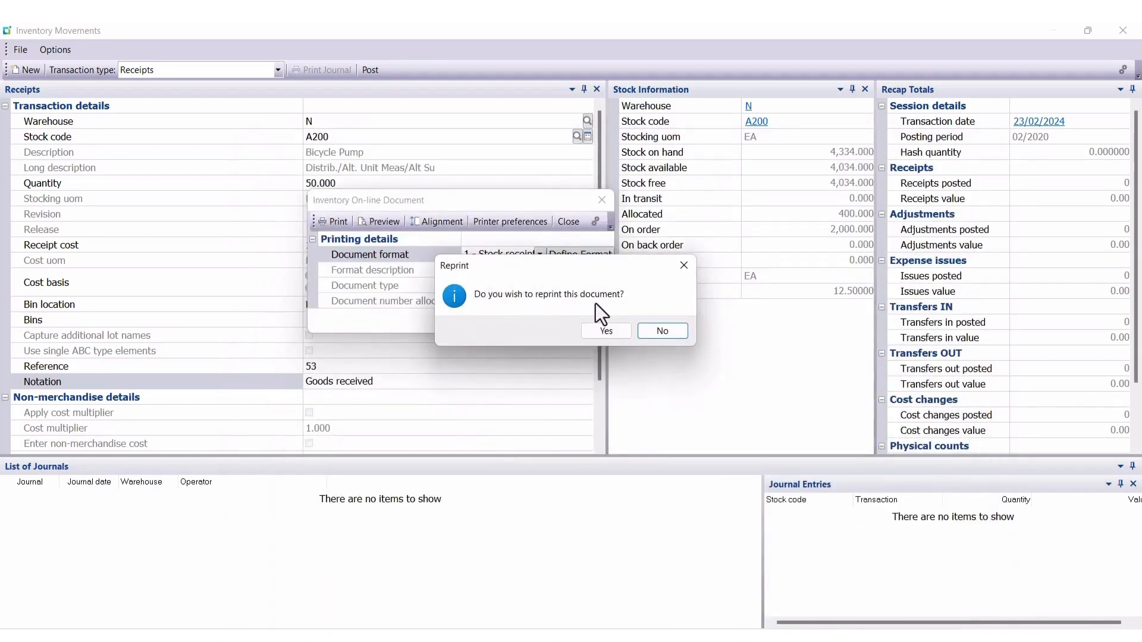
click(663, 332)
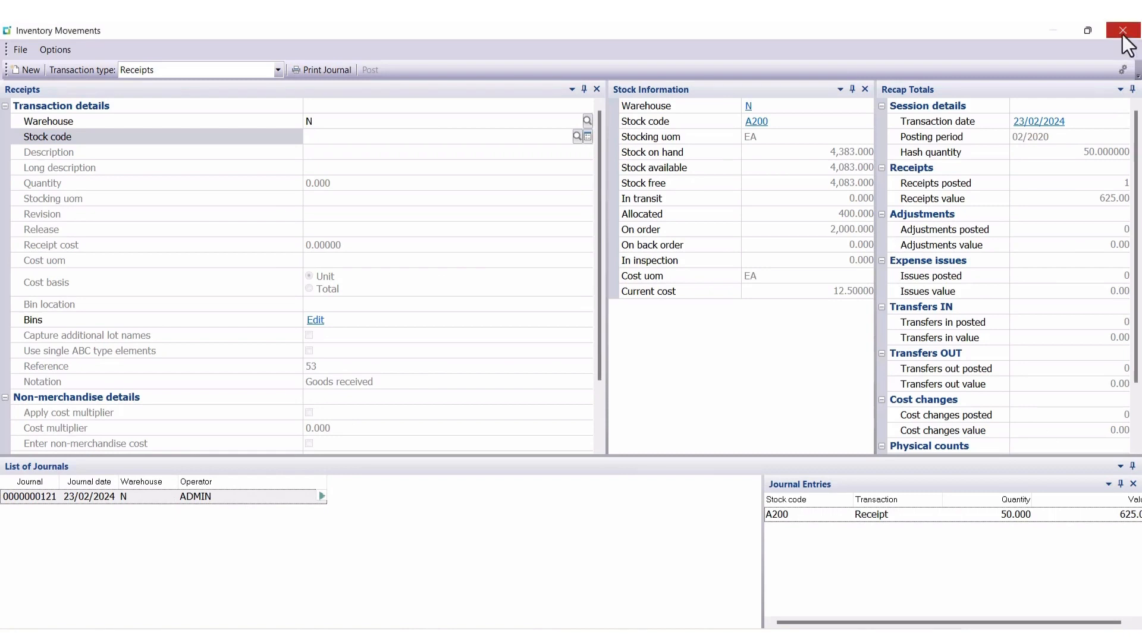
click(1123, 37)
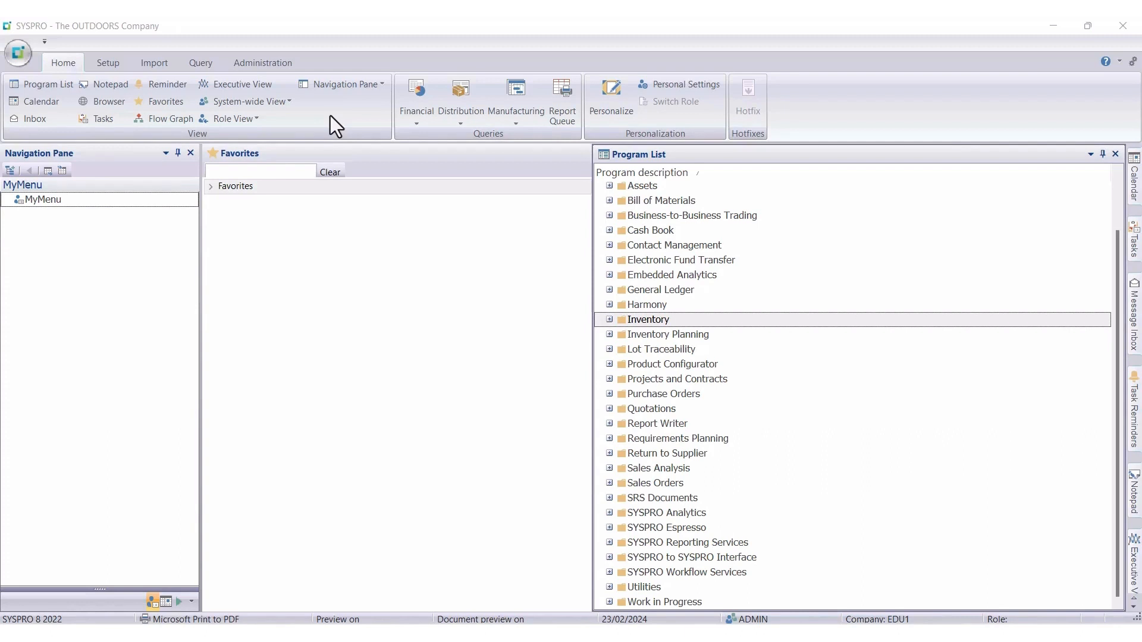
Open Inventory Movements from the Inventory transaction processing programs and set the transaction type to Adjustments.
click(610, 319)
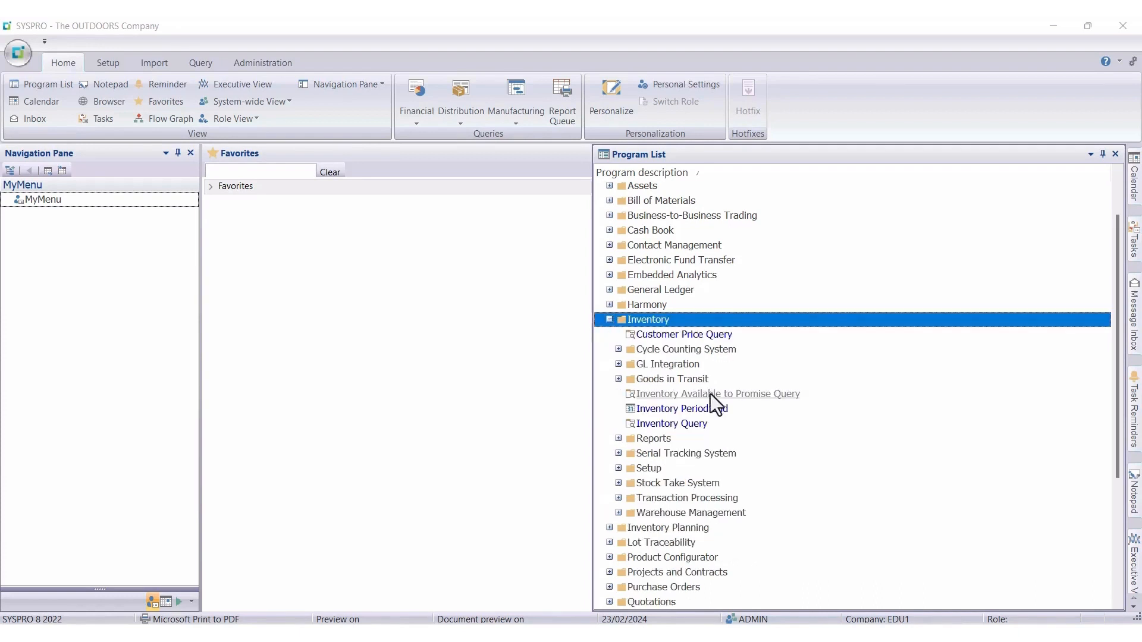
click(618, 498)
click(671, 572)
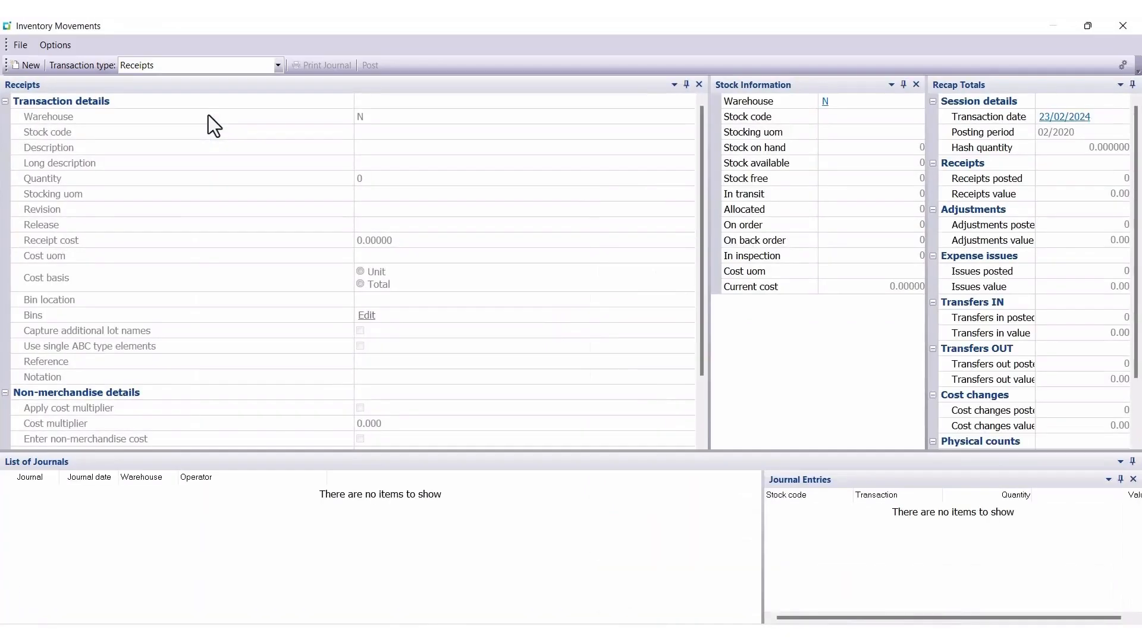
click(277, 66)
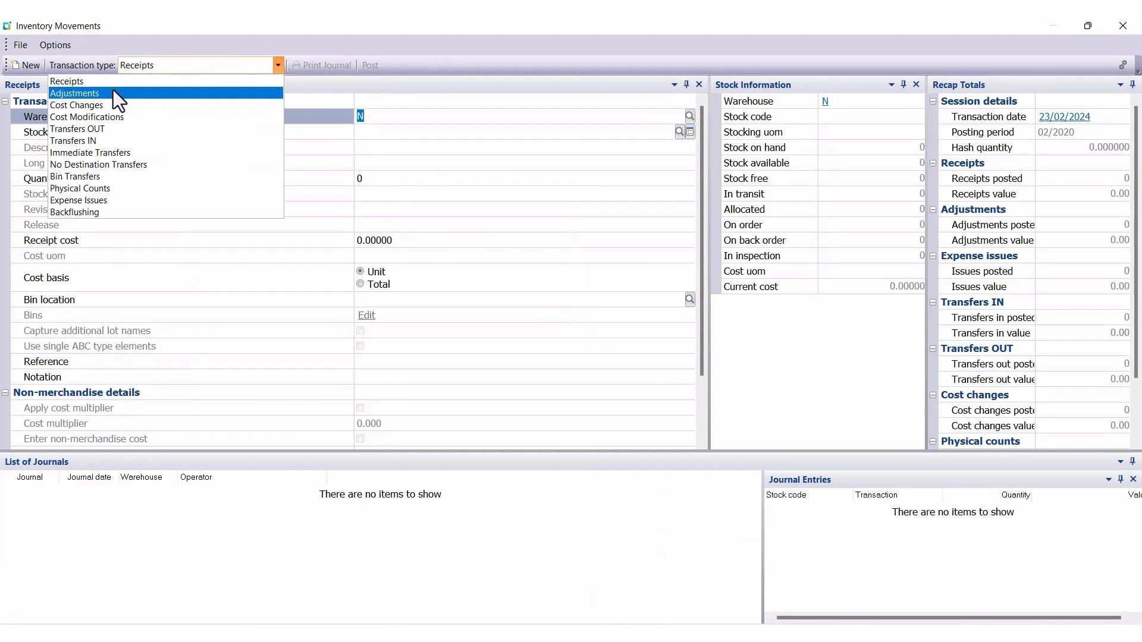
click(119, 95)
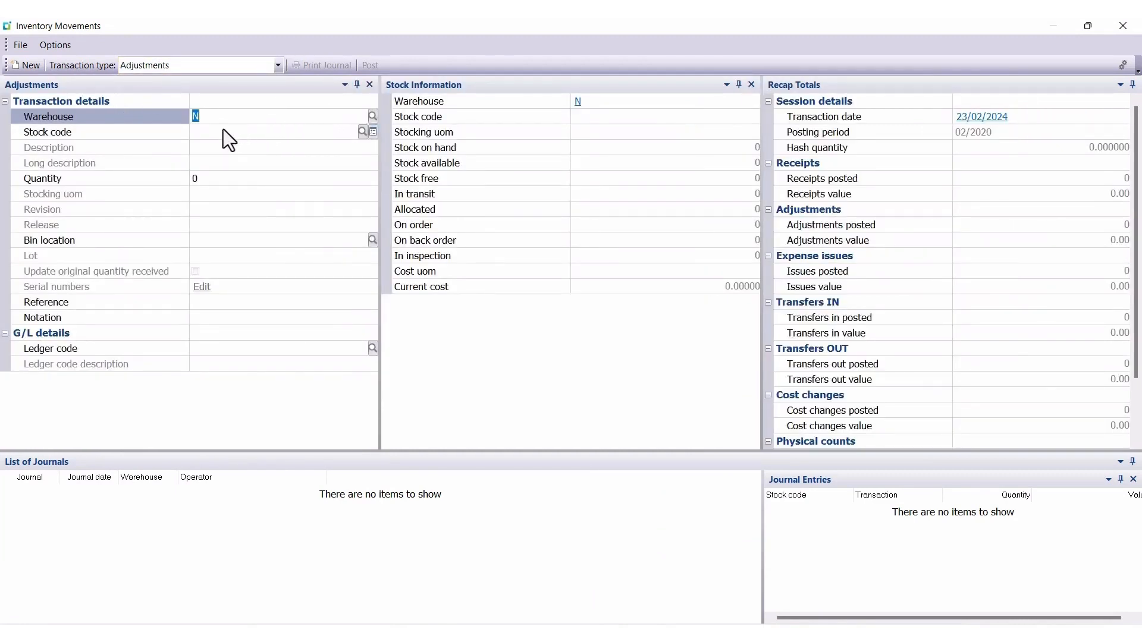
Keep warehouse N for the adjustment and choose stock code A200 (Bicycle Pump) from its stock codes.
key(Tab)
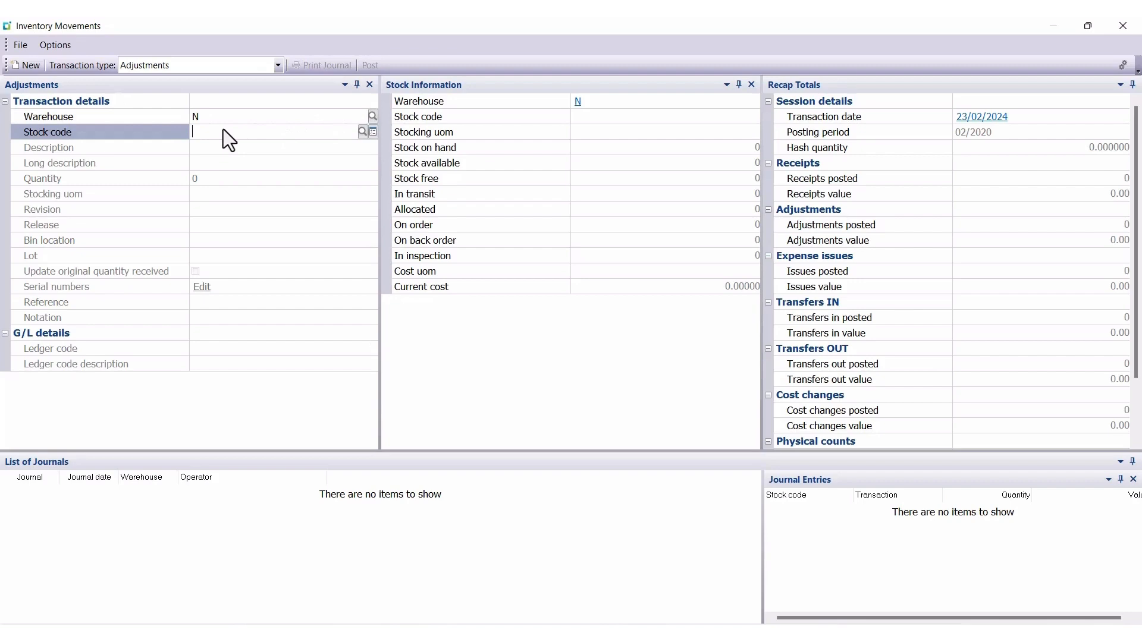
click(362, 132)
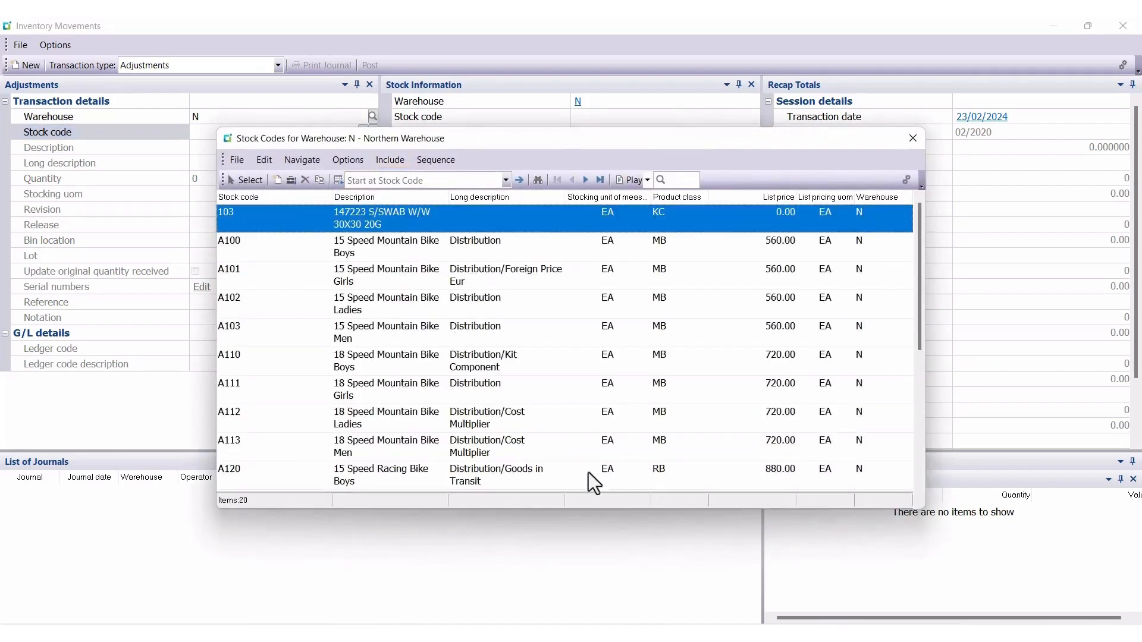
click(917, 484)
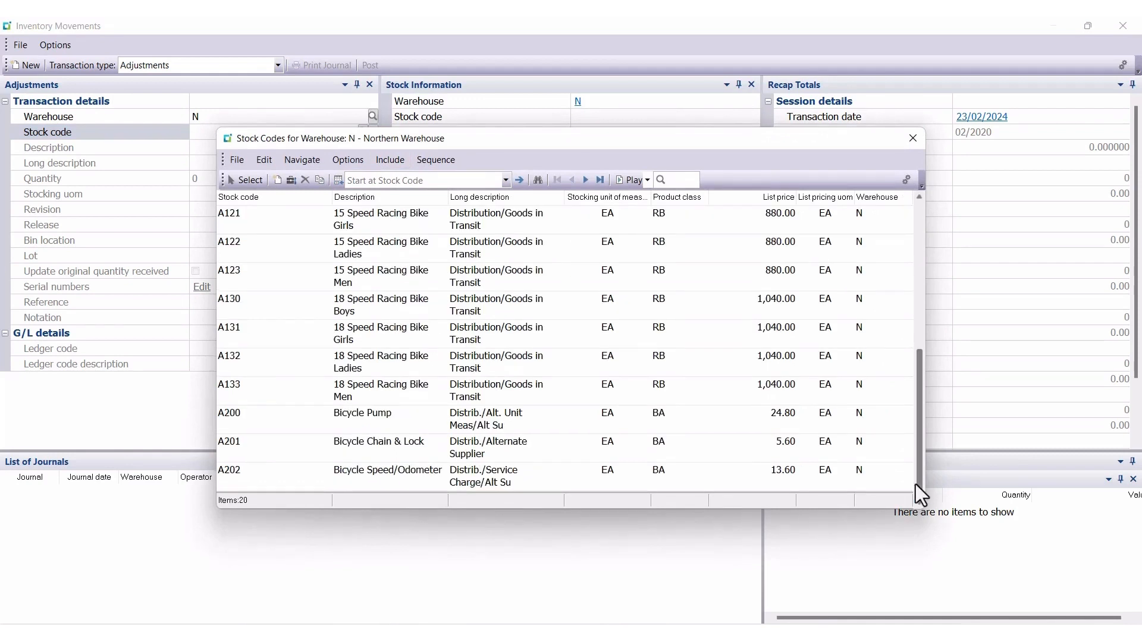
click(345, 419)
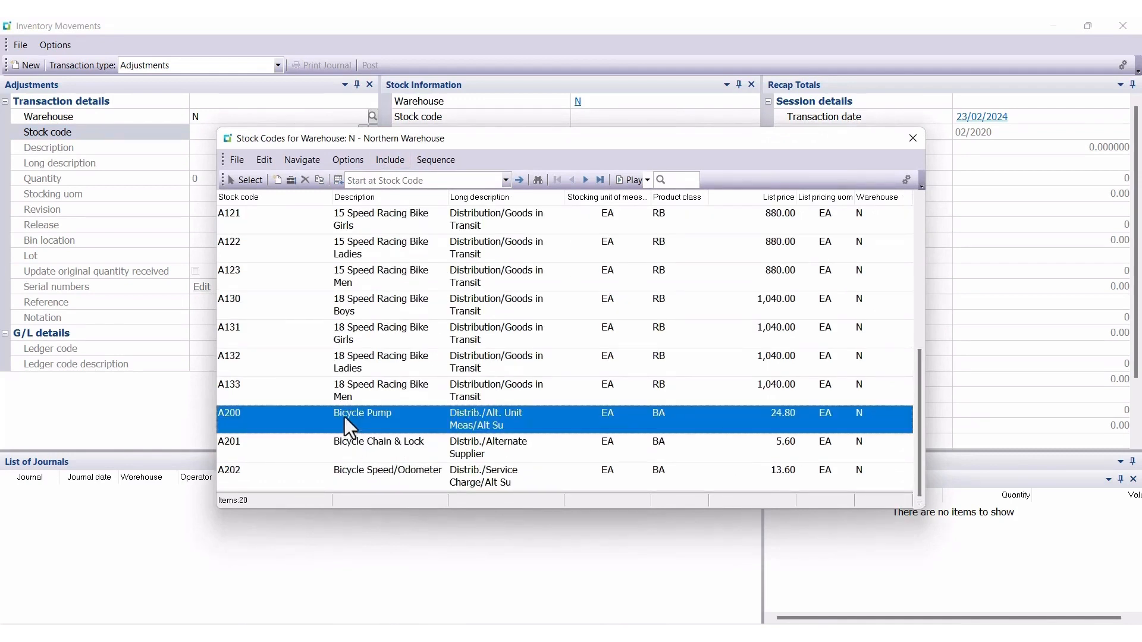
click(239, 177)
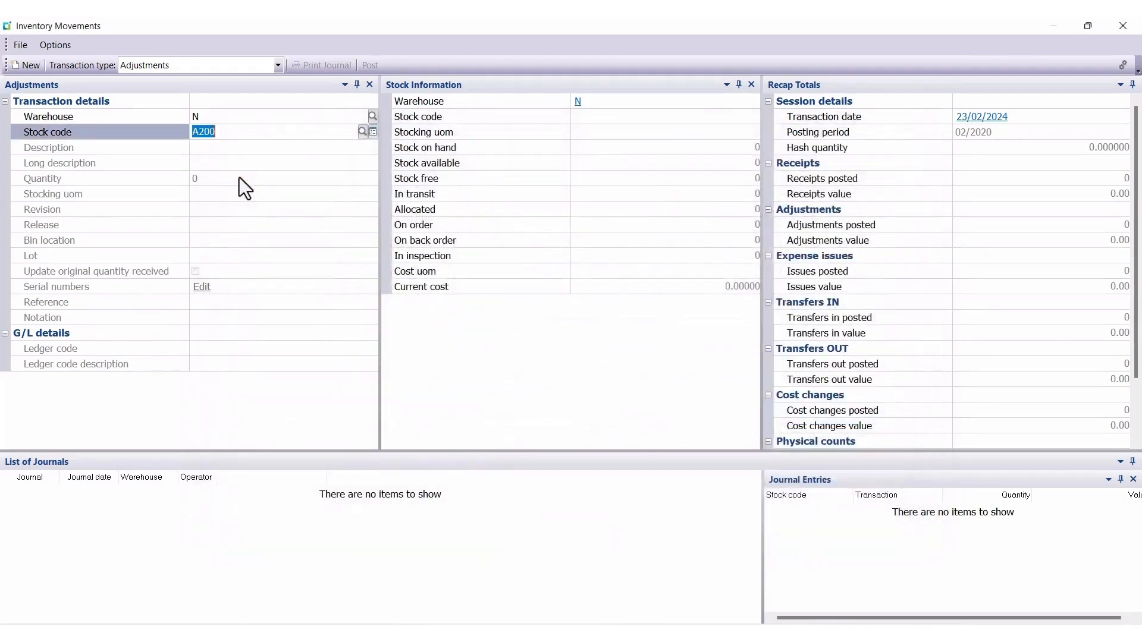
key(Tab)
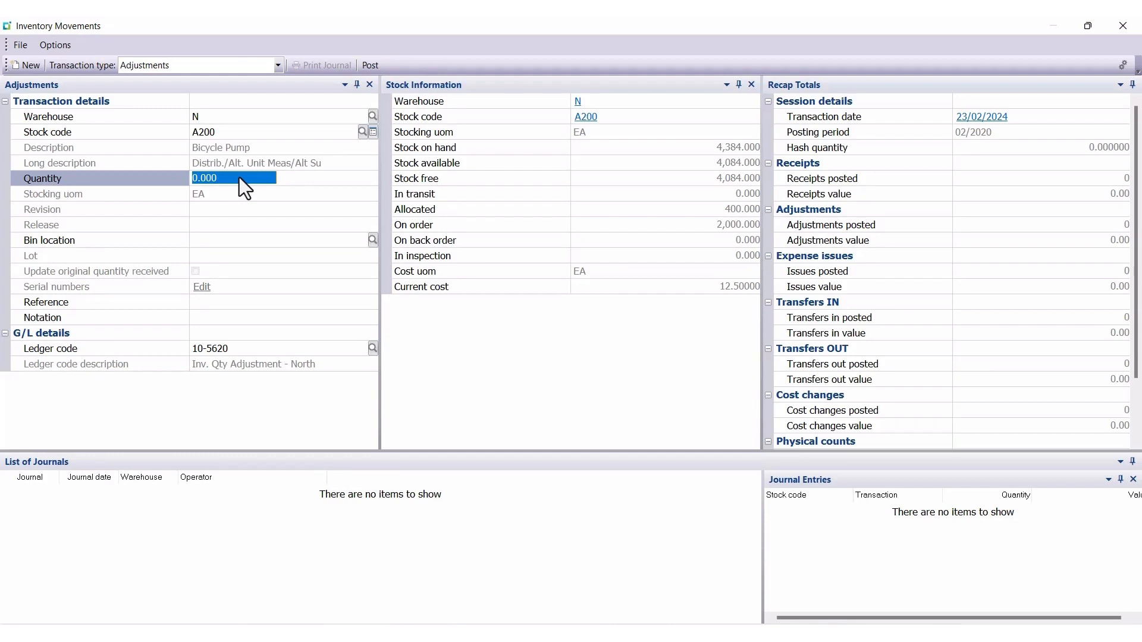
Set the adjustment quantity to -1 and the bin location to N.
text(-1)
key(Tab)
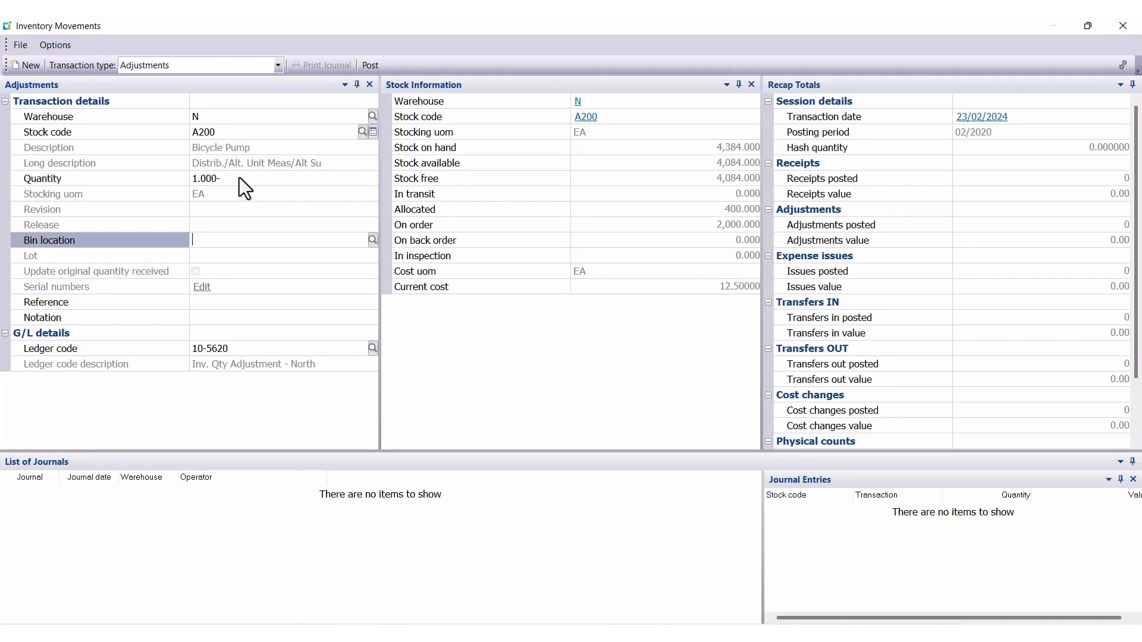
text(N)
key(Tab)
key(Tab)
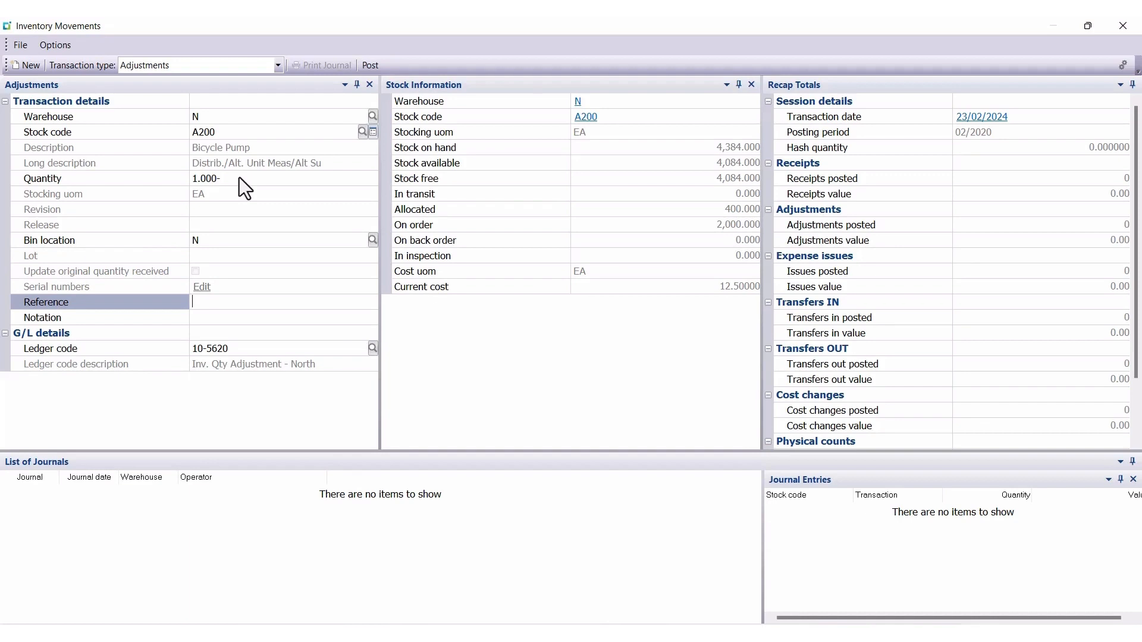
Enter reference 53 and notation "Damaged good", and post the adjustment transaction.
text(53)
key(Return)
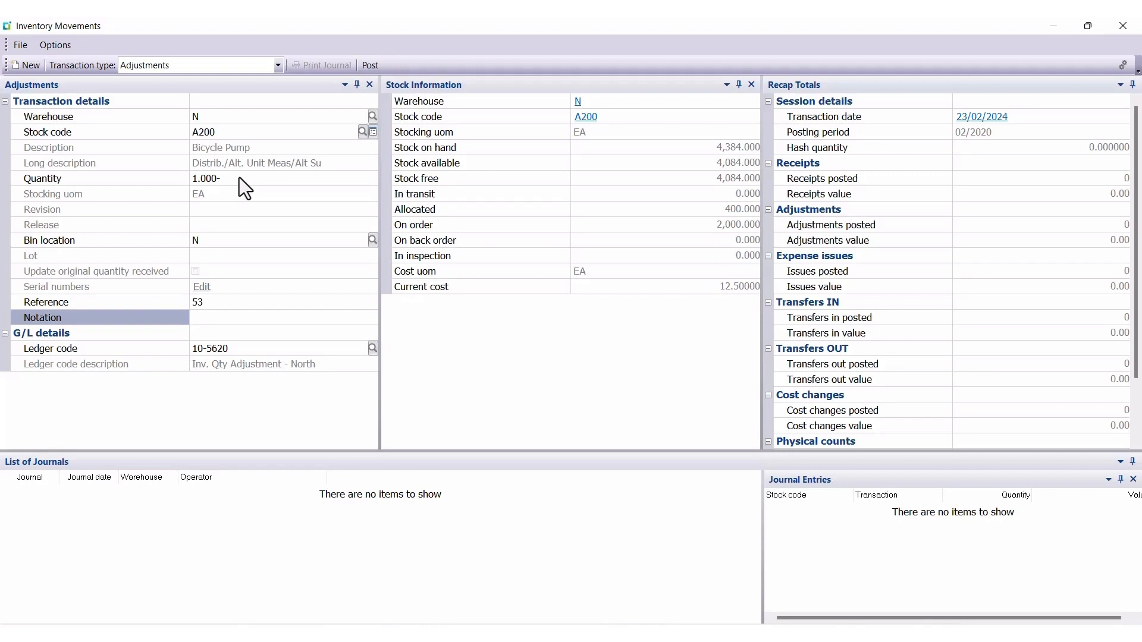
text(Damaged good)
click(370, 66)
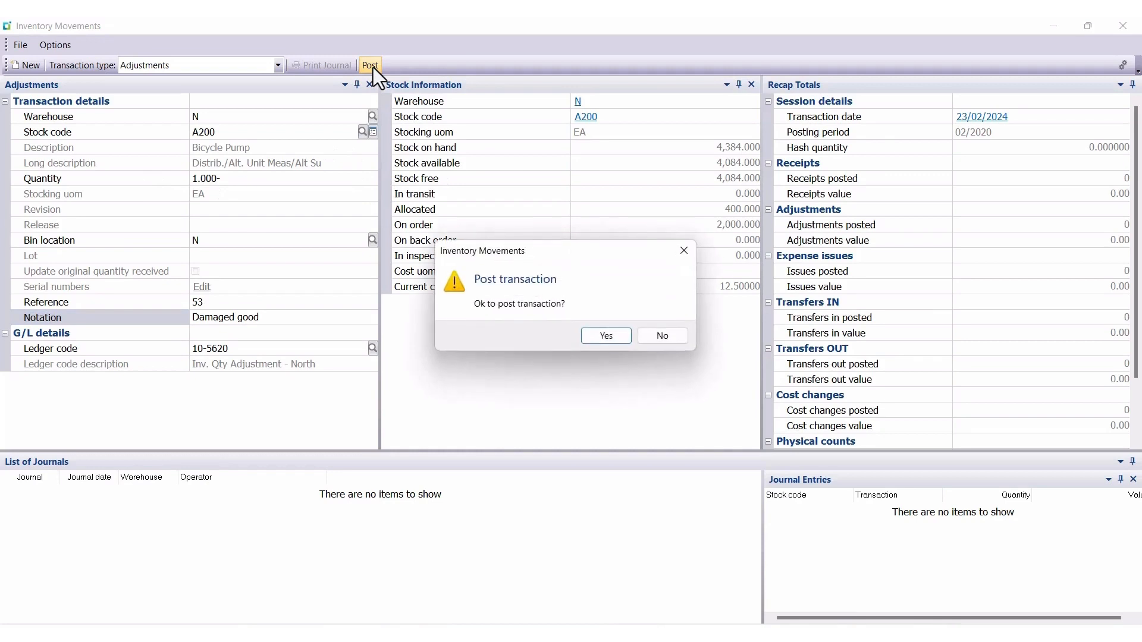
click(614, 341)
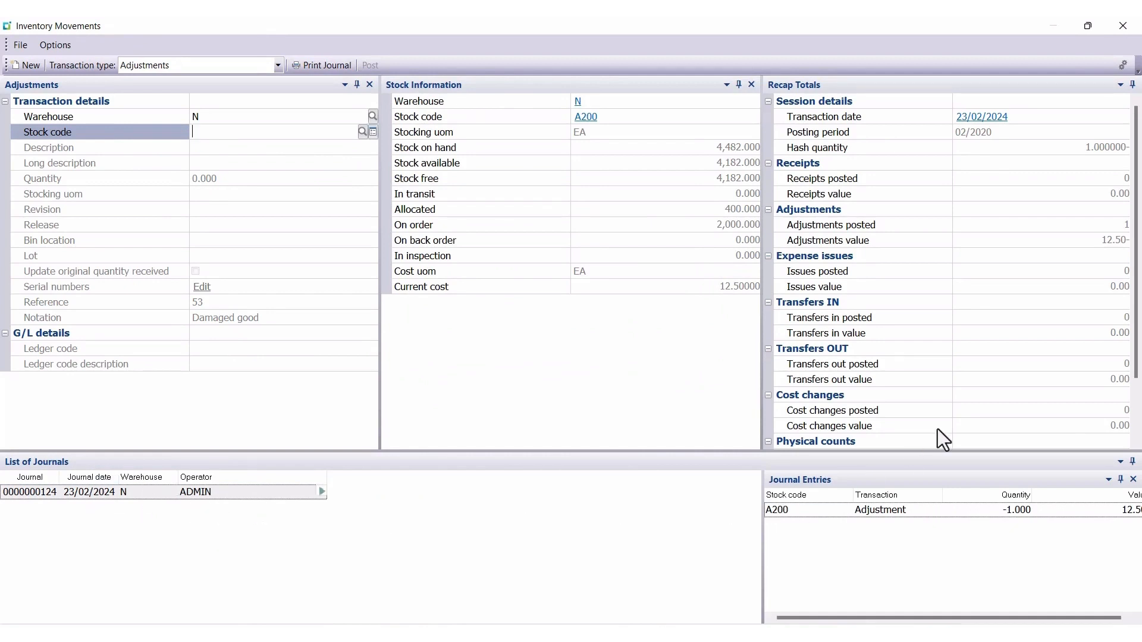
Close and reopen Inventory Movements, set the transaction type to Cost Changes, and keep warehouse N.
click(1122, 33)
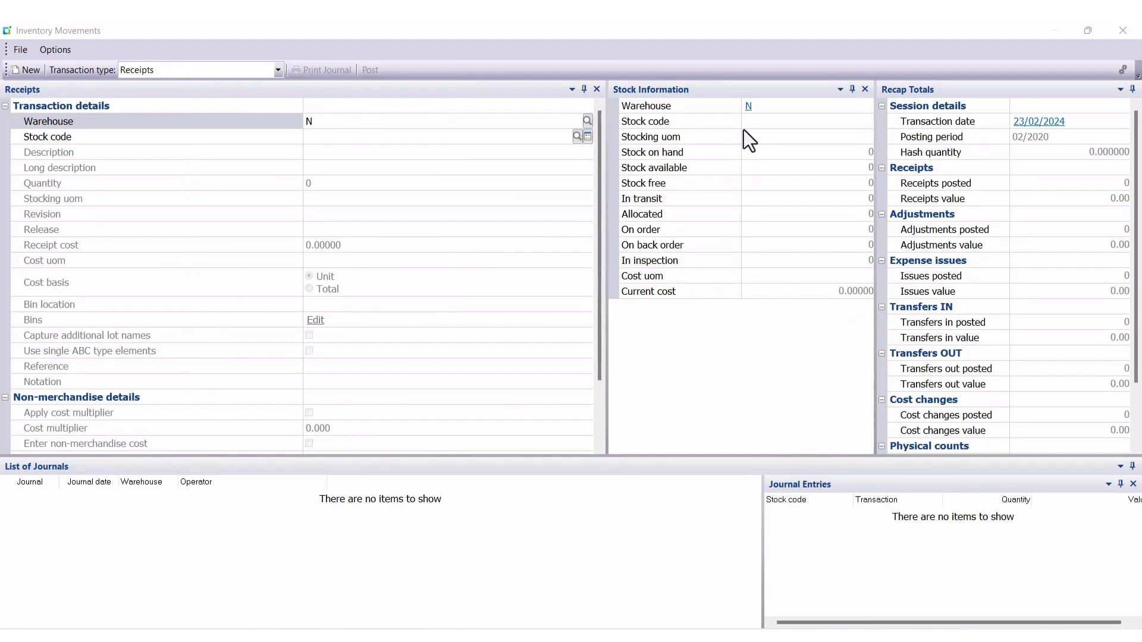
click(277, 70)
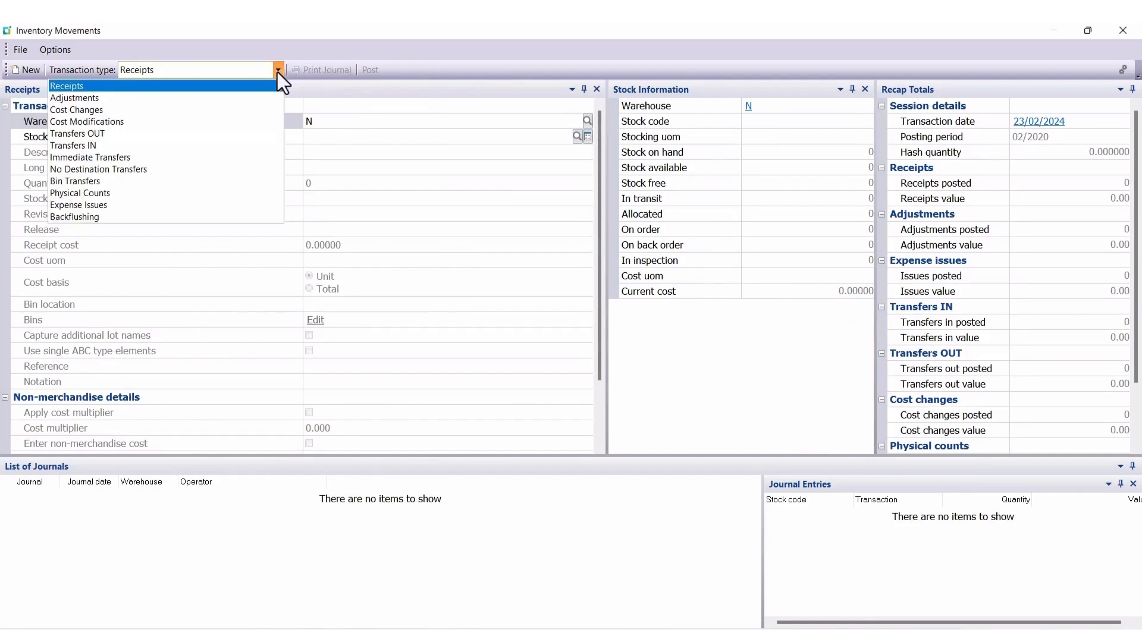
click(117, 110)
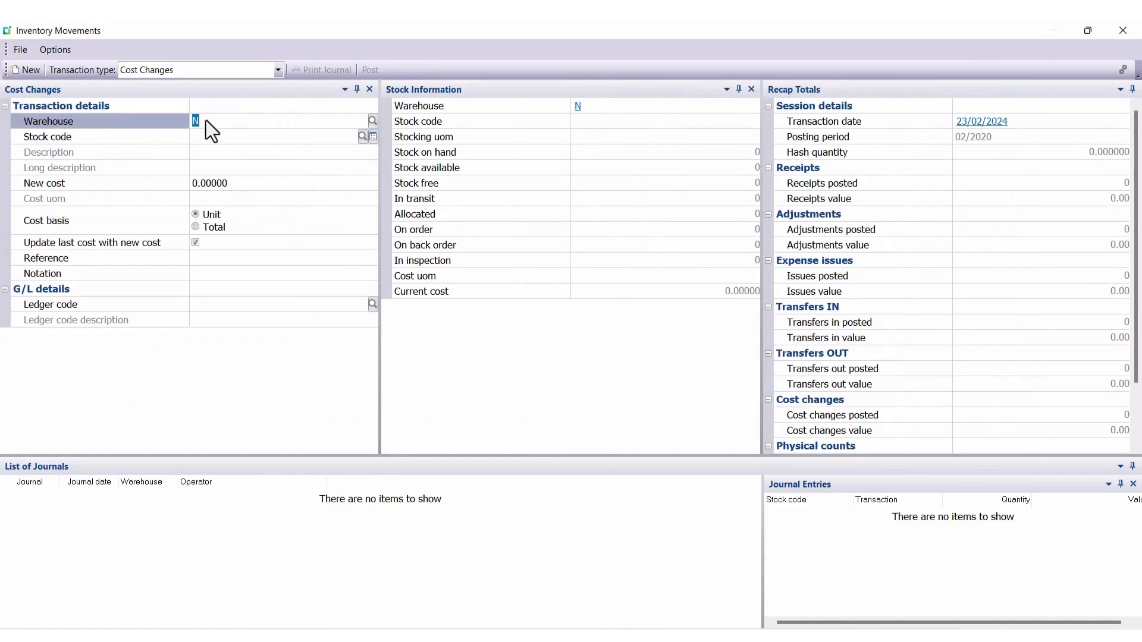
key(Tab)
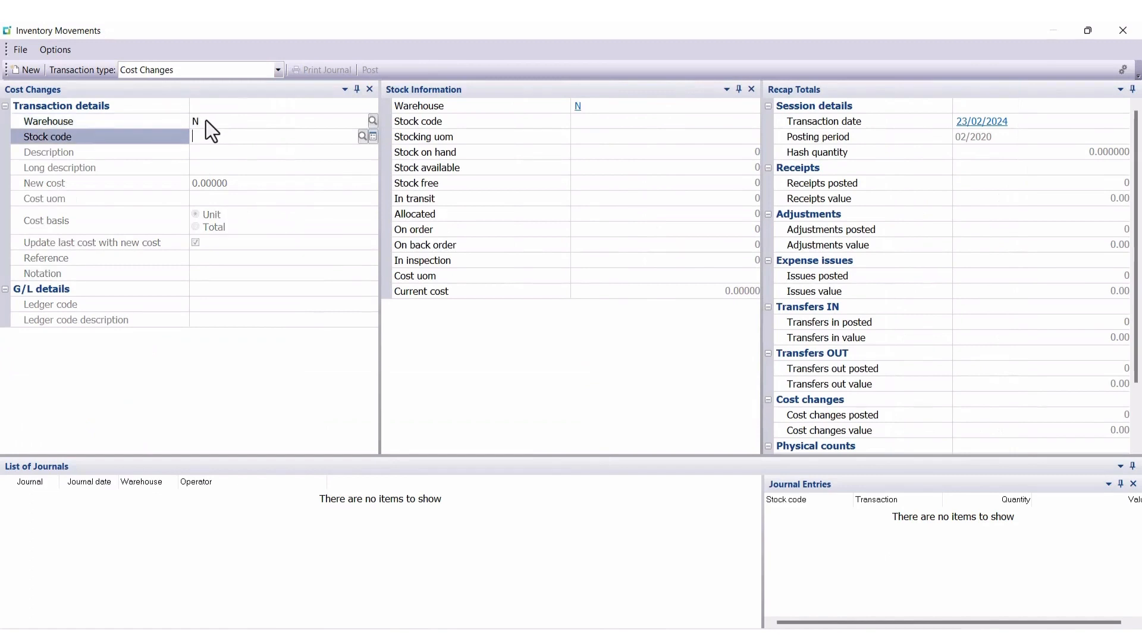
Choose stock code A202 (Bicycle Speed/Odometer) from warehouse N's stock codes for the cost change.
click(362, 140)
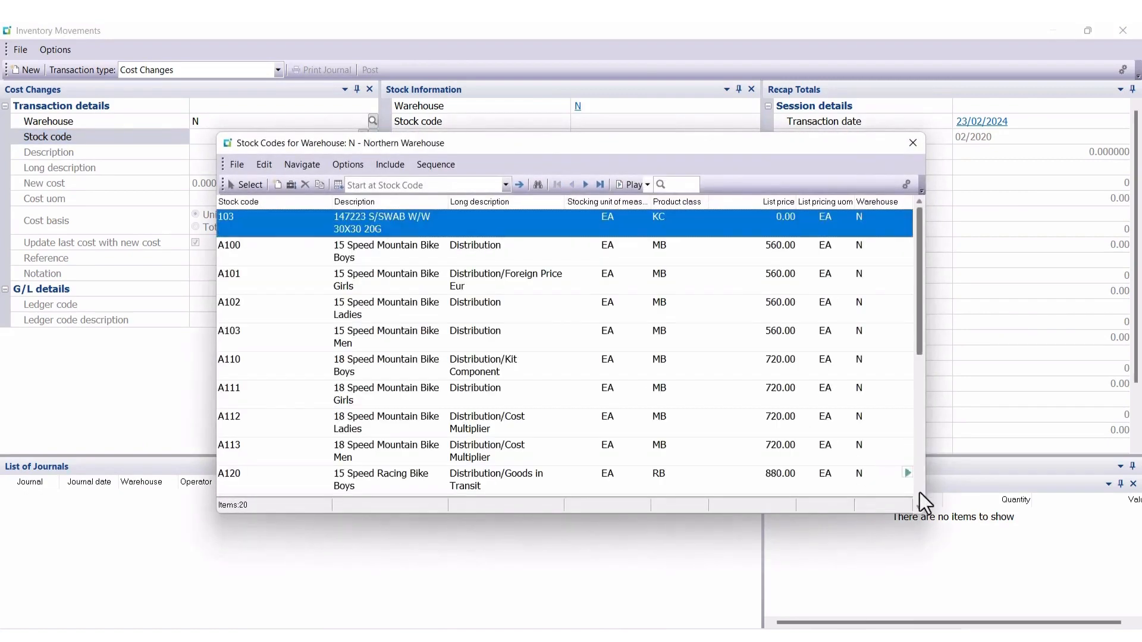
click(919, 492)
click(391, 474)
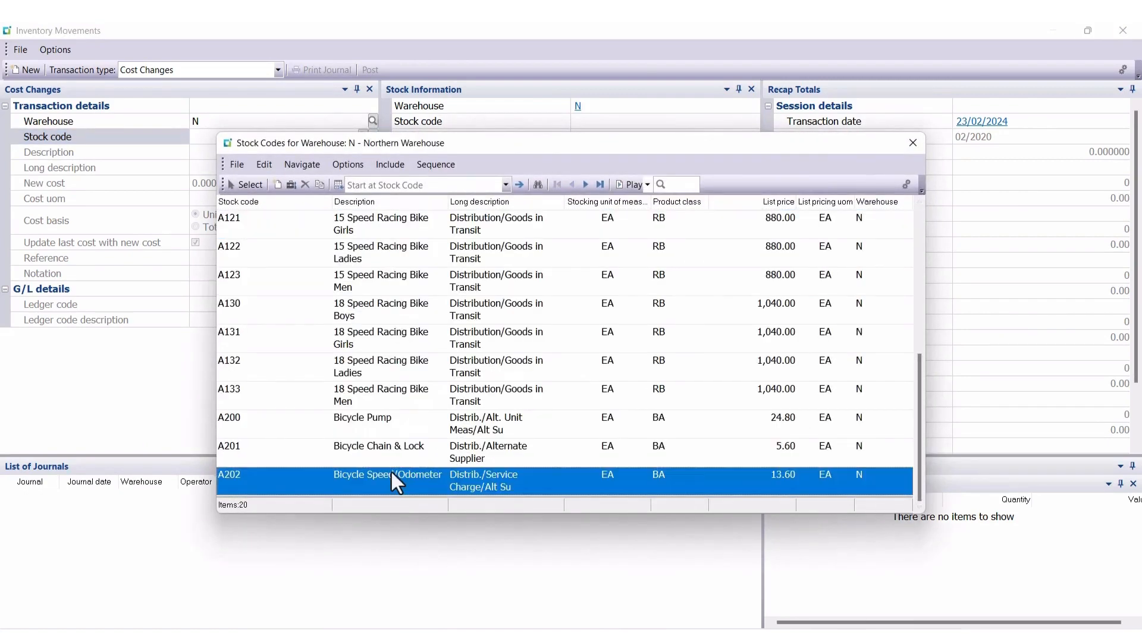
click(246, 185)
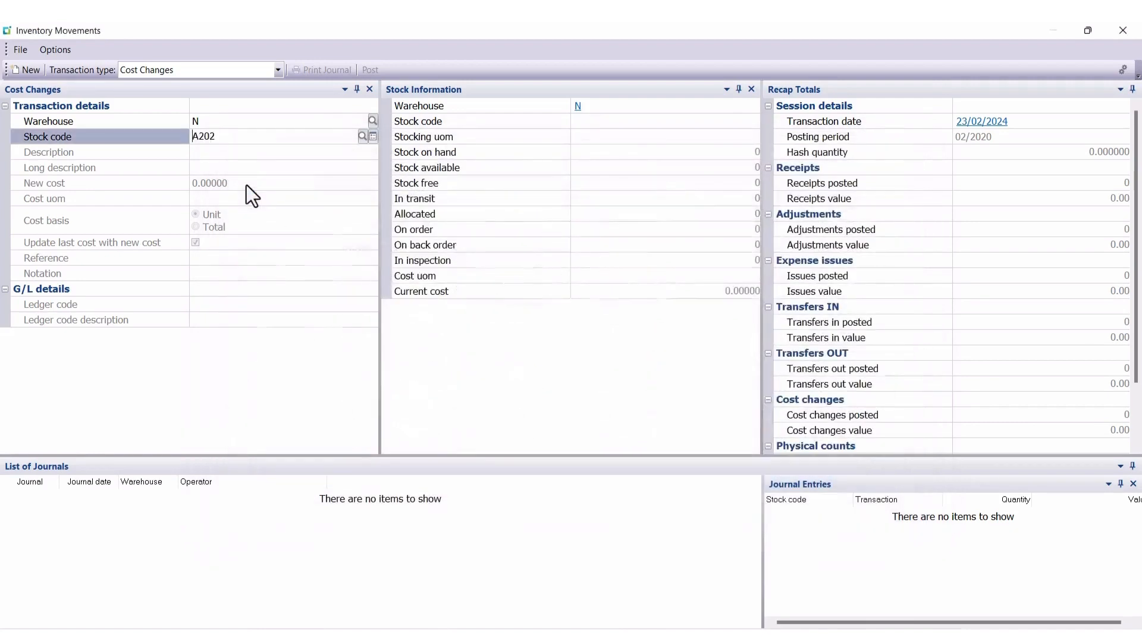
key(Tab)
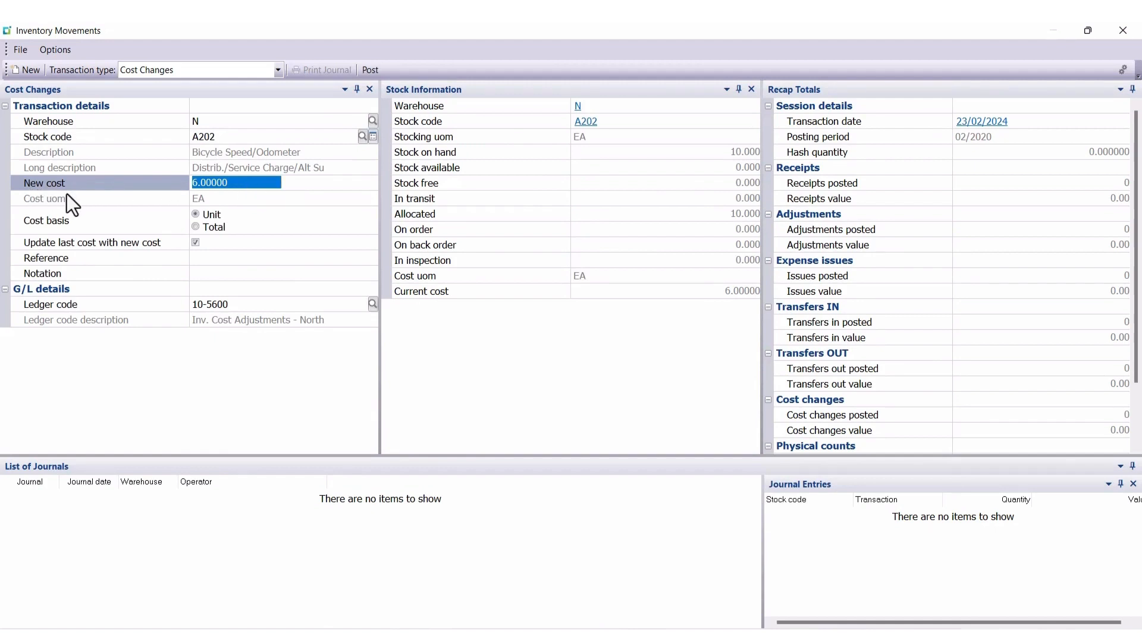
Set the new cost of A202 to 10.00, keeping the Unit cost basis and the last cost update option.
click(233, 183)
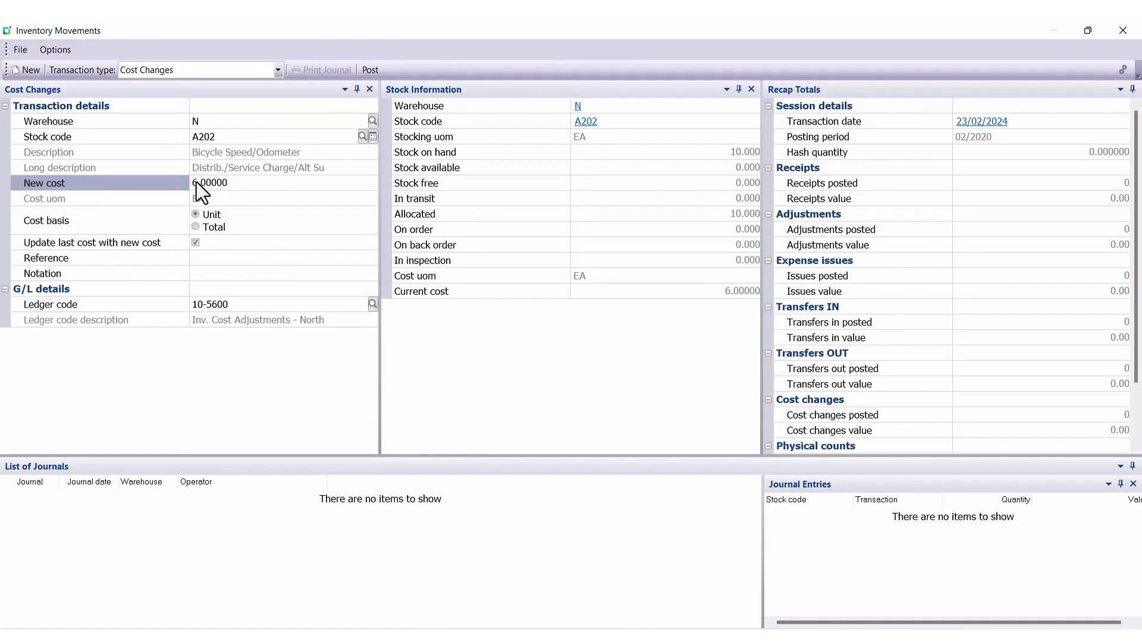
key(BackSpace)
text(10)
key(Tab)
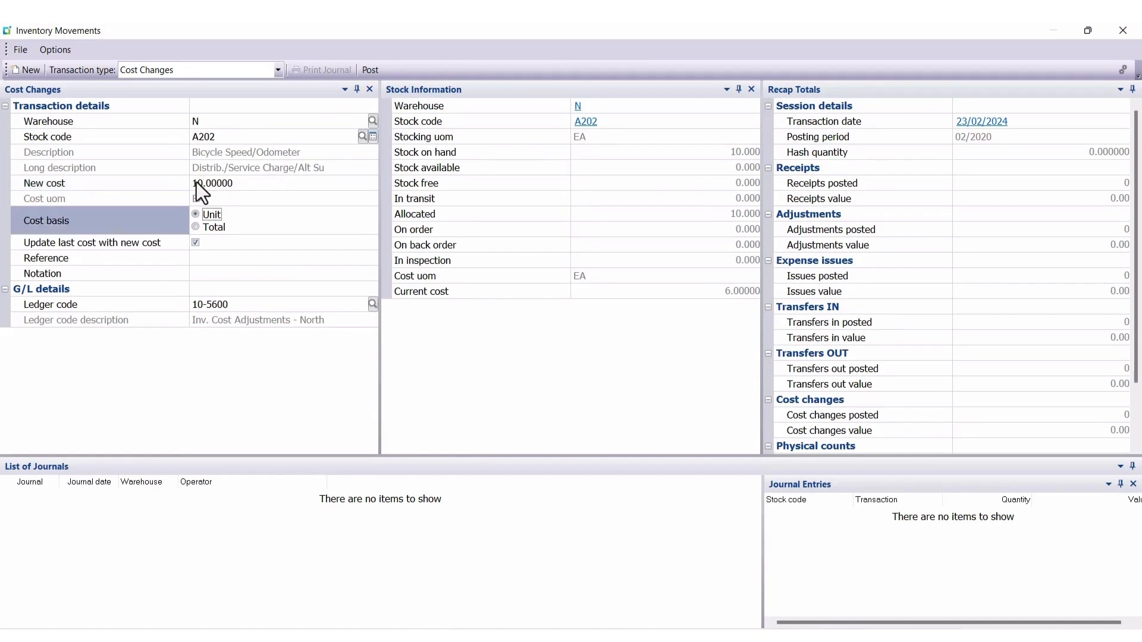
key(Tab)
key(Tab)
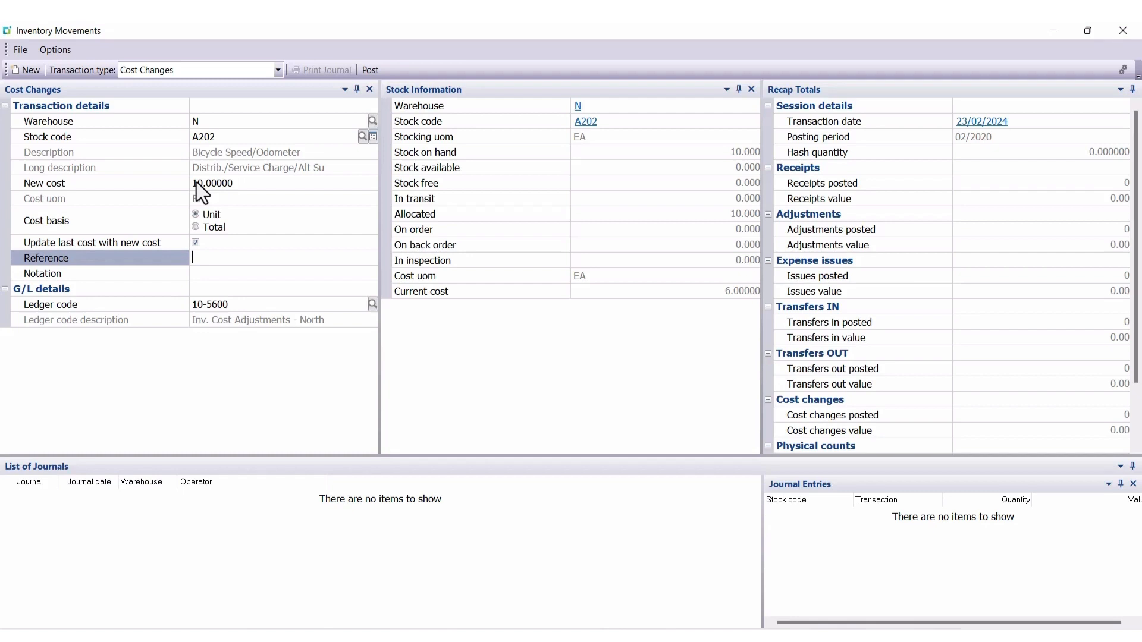
Enter reference 54 and notation "incorrect cost", and post the A202 cost change, accepting the cost variance.
text(54)
key(Tab)
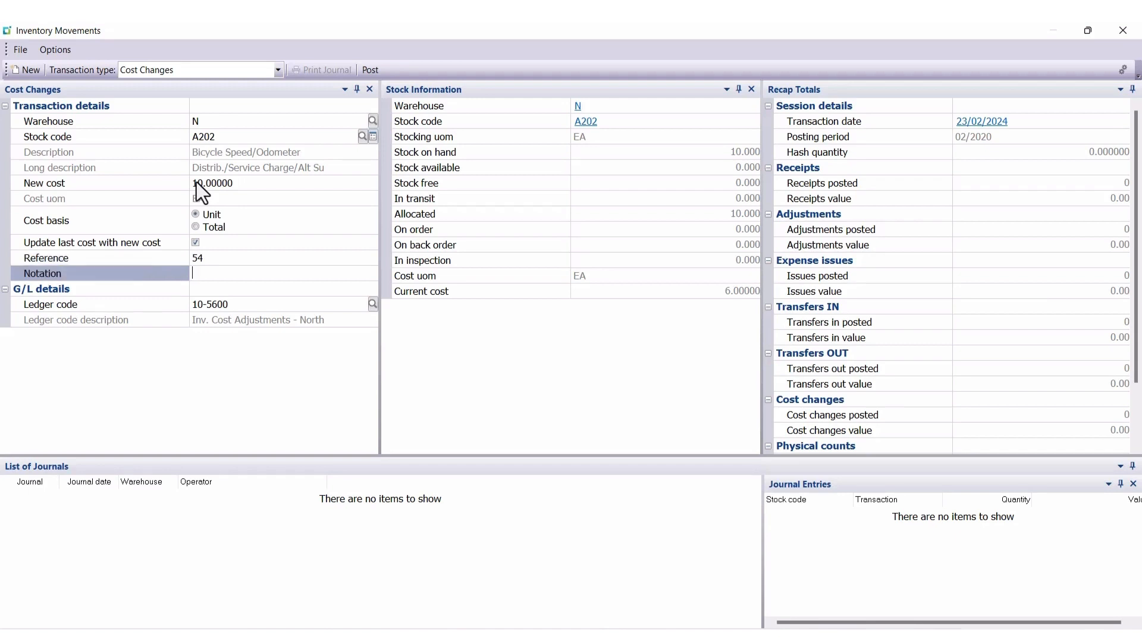
text(incorrect cost)
key(Tab)
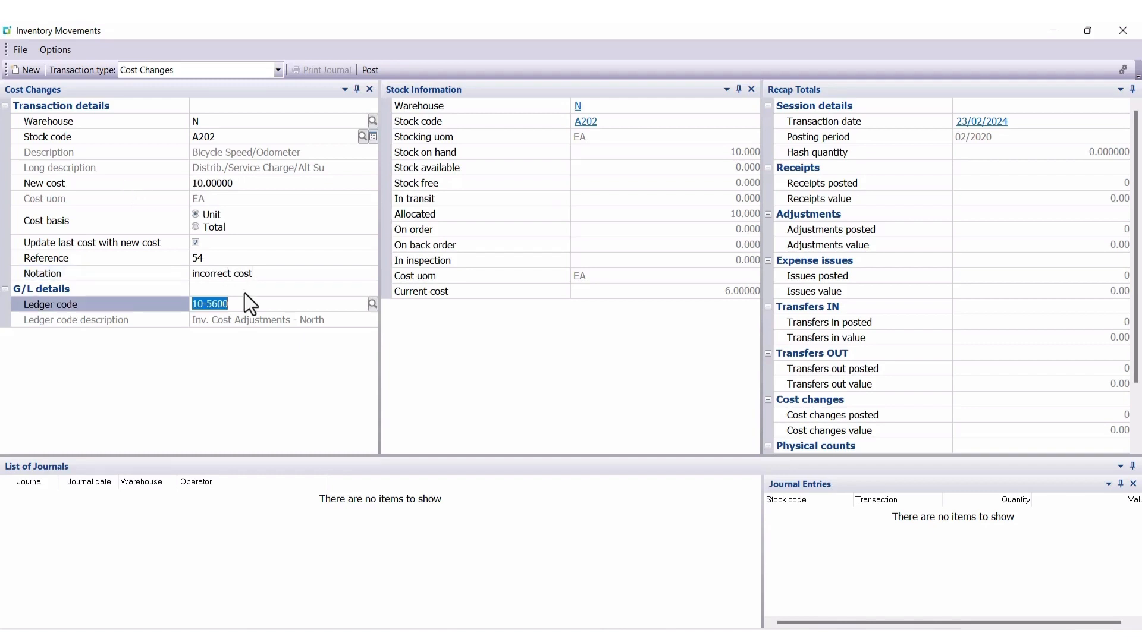
click(369, 76)
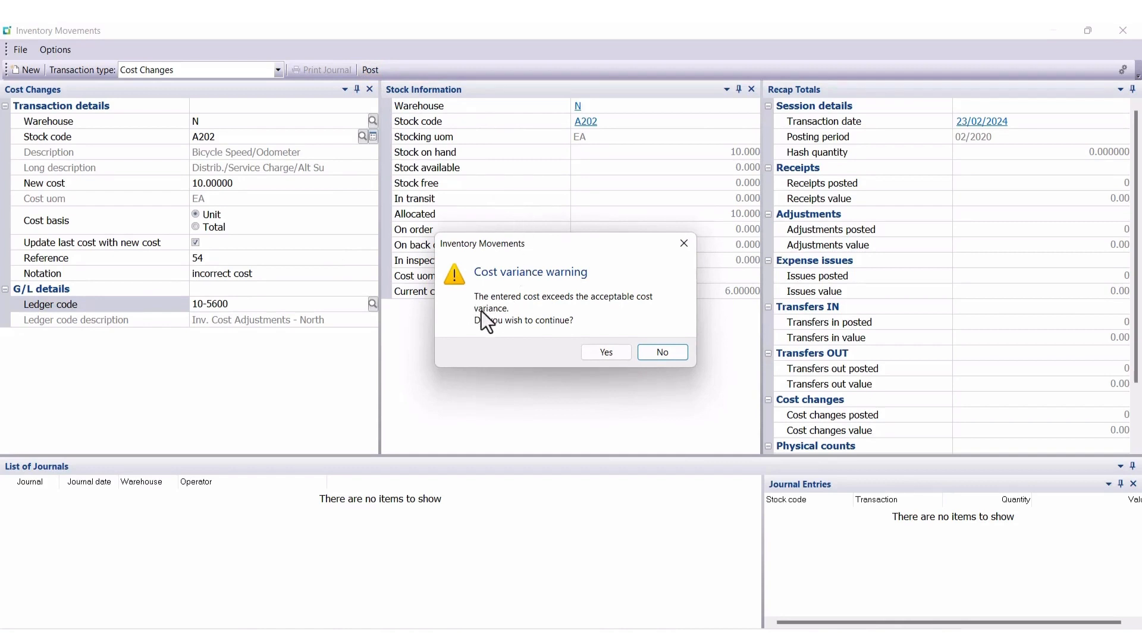
click(611, 356)
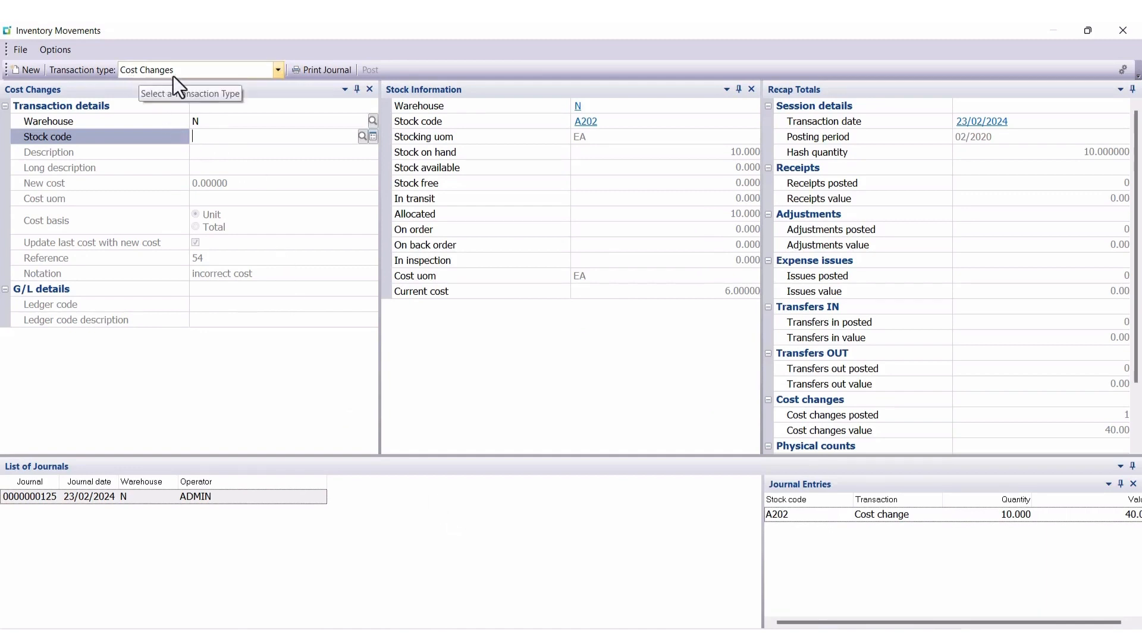
Choose stock code A201 (Bicycle Chain & Lock) from warehouse N's stock codes for another cost change.
click(360, 138)
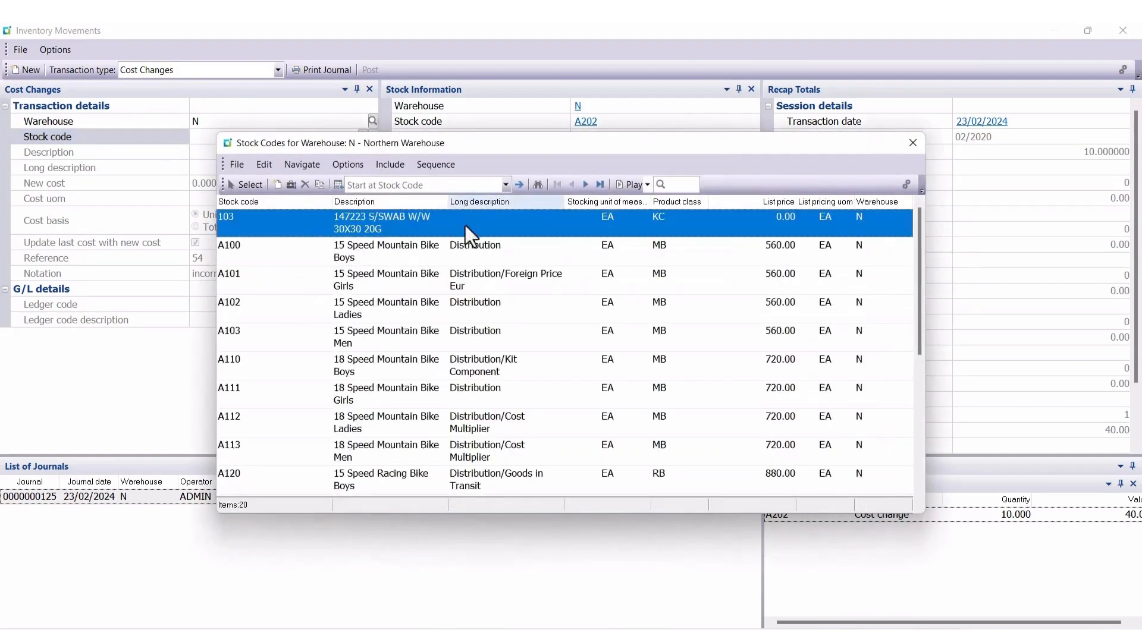
click(915, 496)
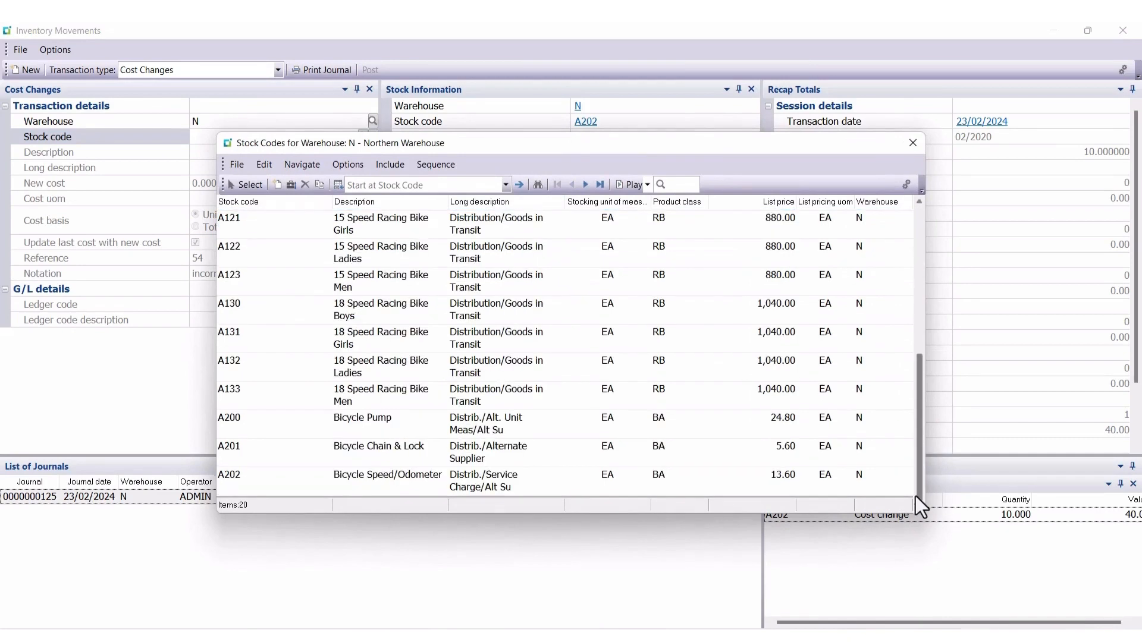
click(373, 454)
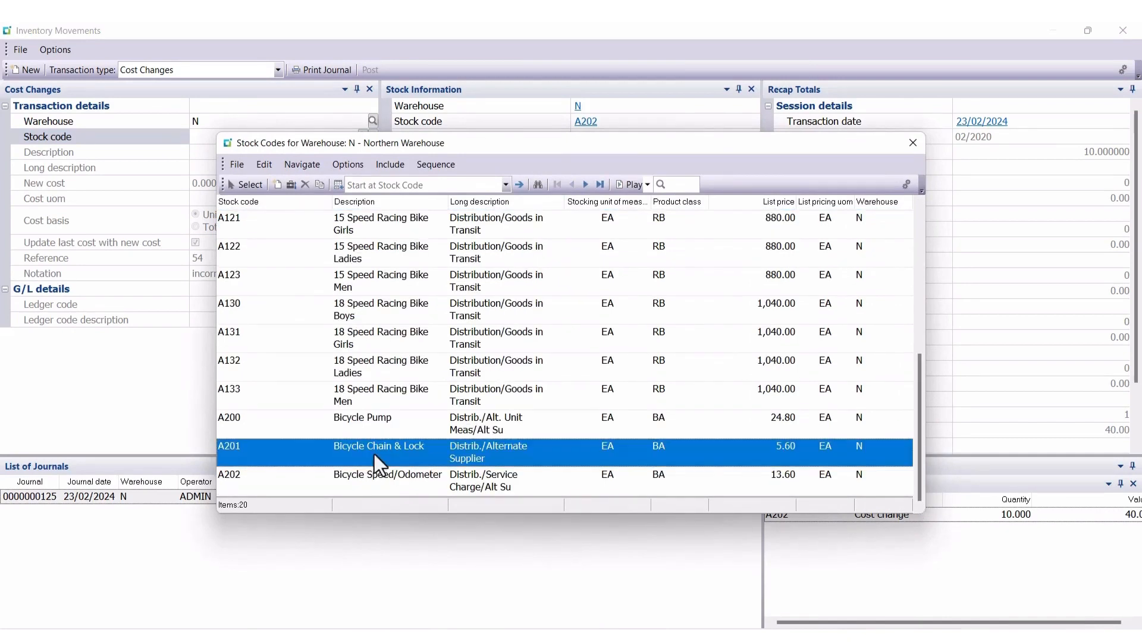
click(253, 184)
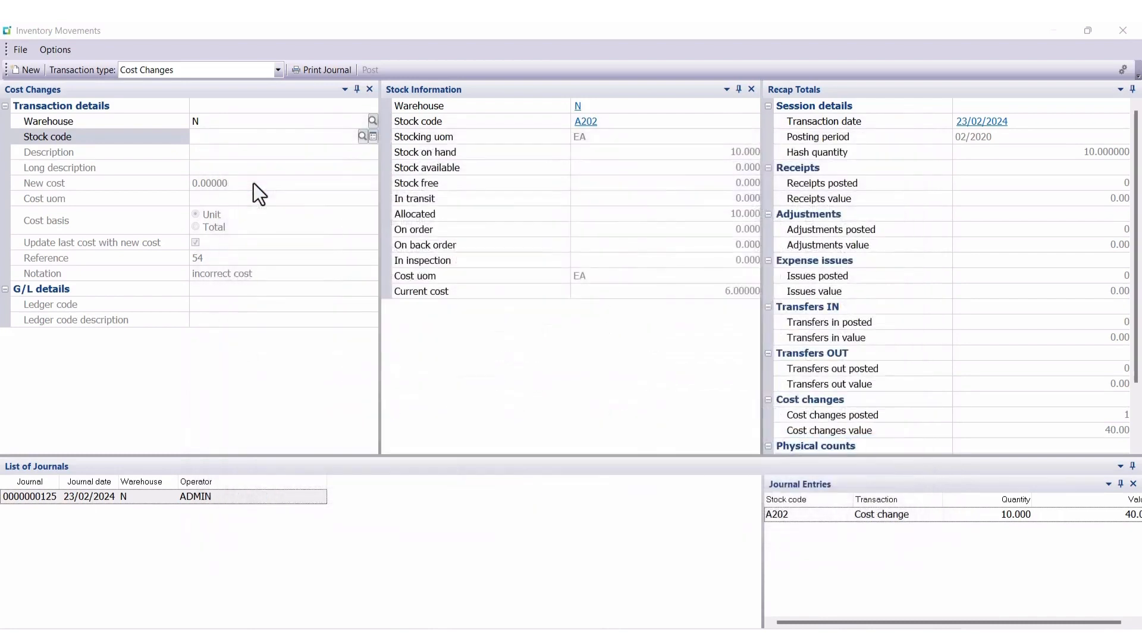
key(Tab)
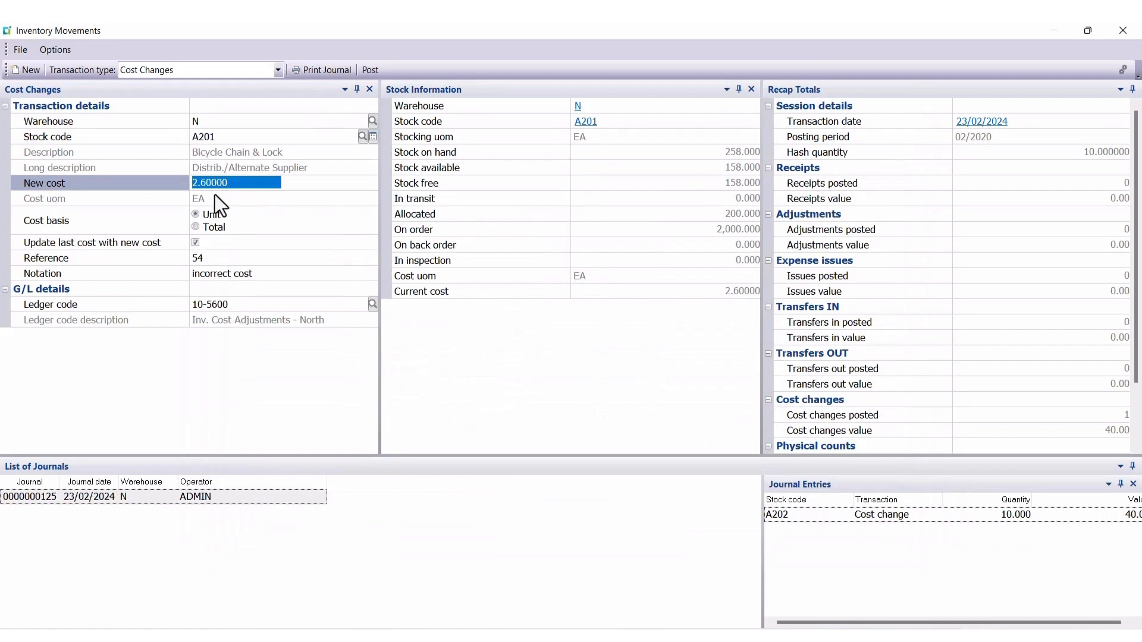
Set the new cost of A201 to 3.60 per unit.
key(BackSpace)
text(3)
key(Tab)
Re-enter the notation as "incorrect cost" and post the A201 cost change, accepting the cost variance.
click(204, 266)
key(BackSpace)
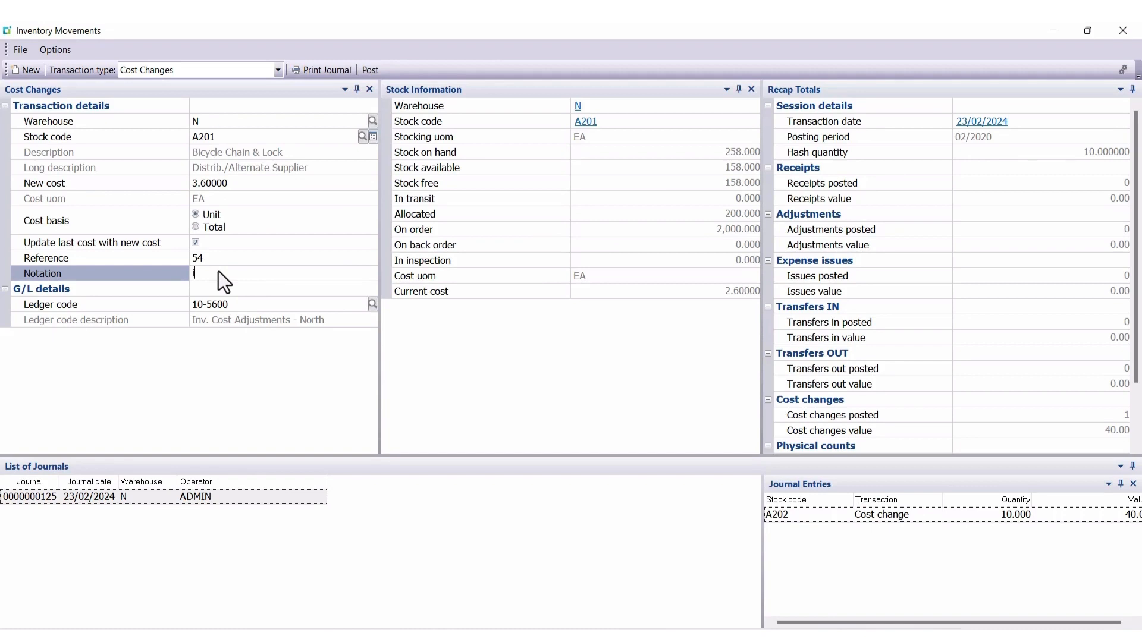
text(orrect cost)
click(371, 70)
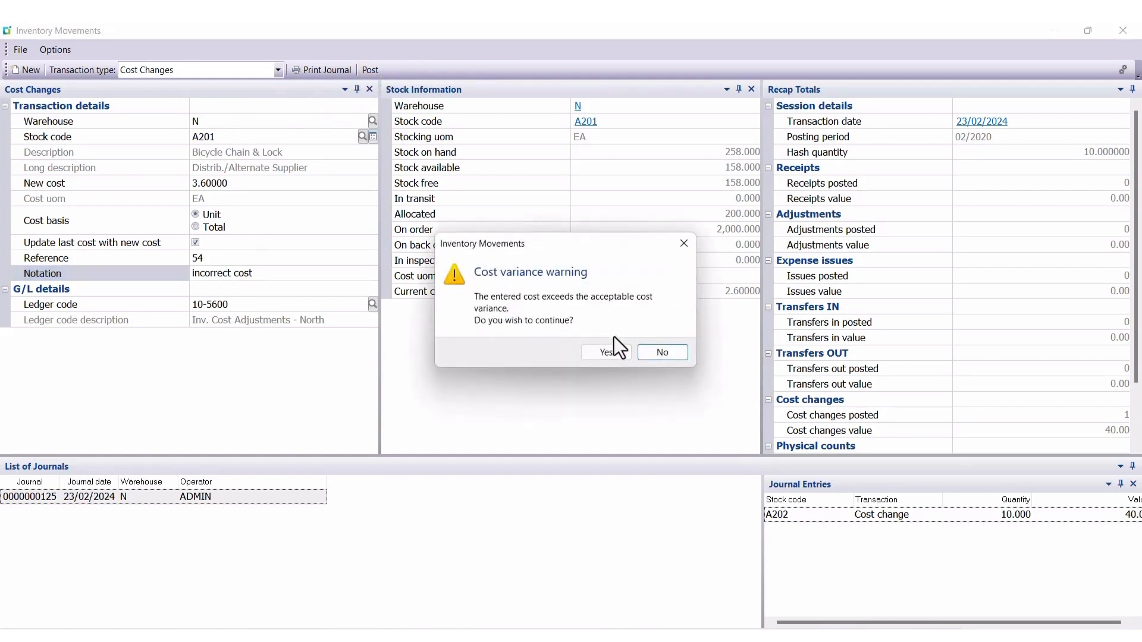
click(605, 352)
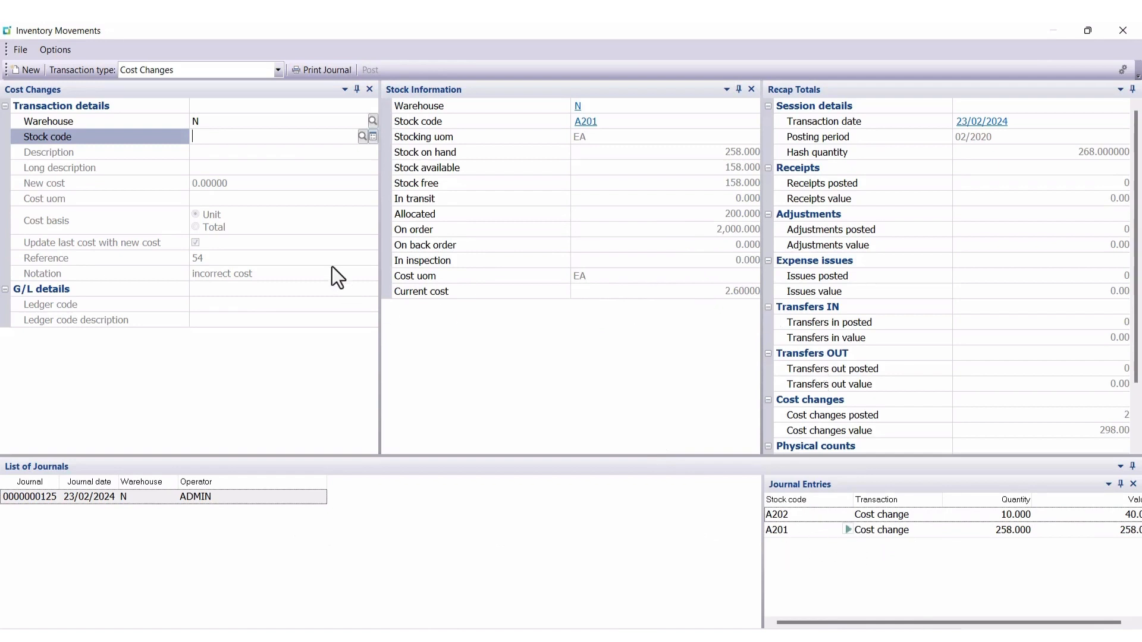
Close and reopen Inventory Movements, set the transaction type to Cost Modifications, and keep warehouse N.
click(1121, 33)
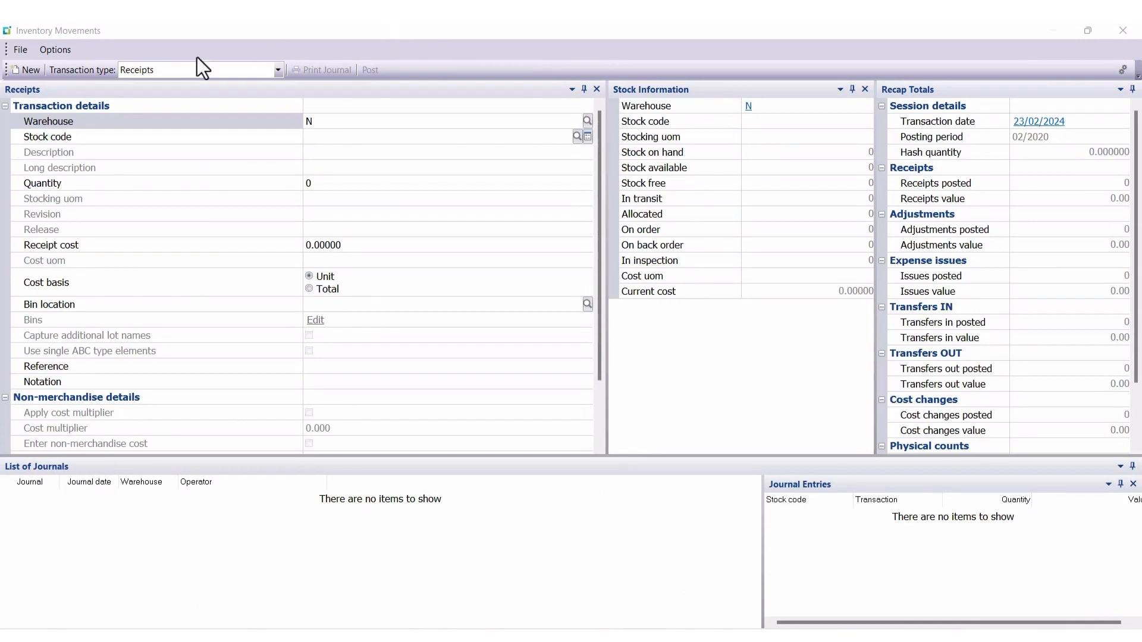
click(277, 70)
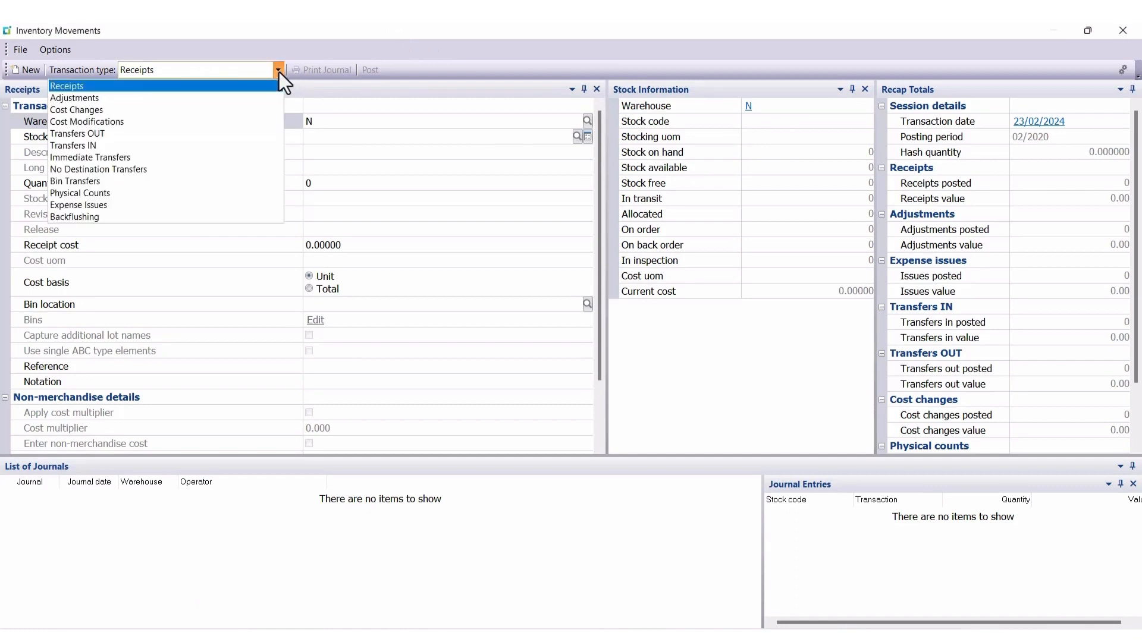
click(116, 123)
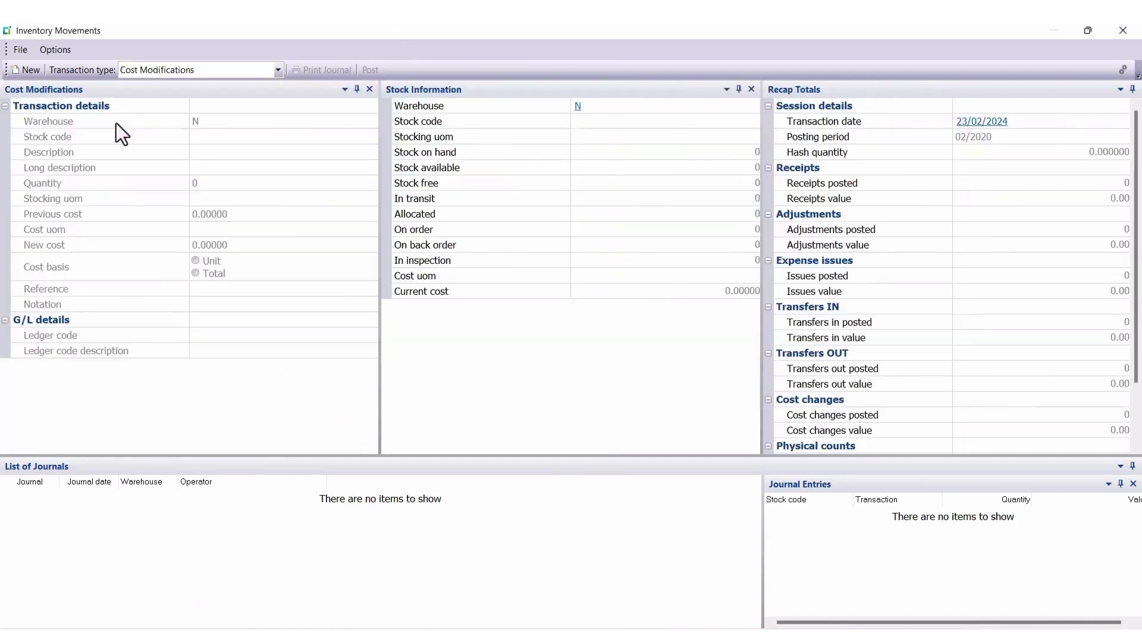
key(Tab)
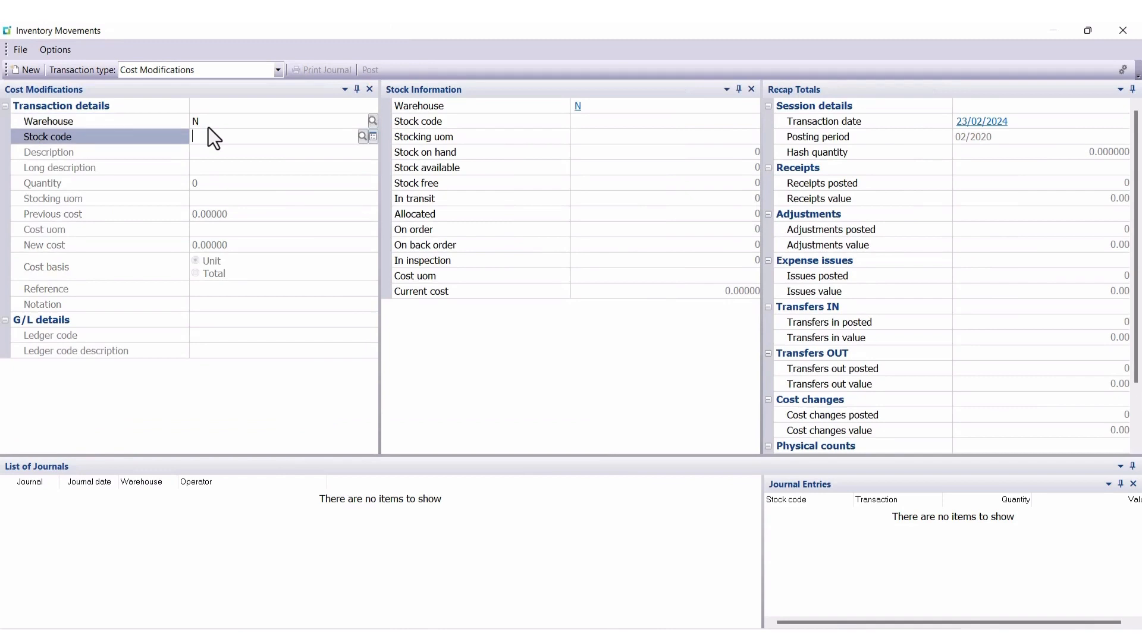
Choose stock code A100 (15 Speed Mountain Bike Boys) from warehouse N's stock codes for the cost modification.
click(361, 139)
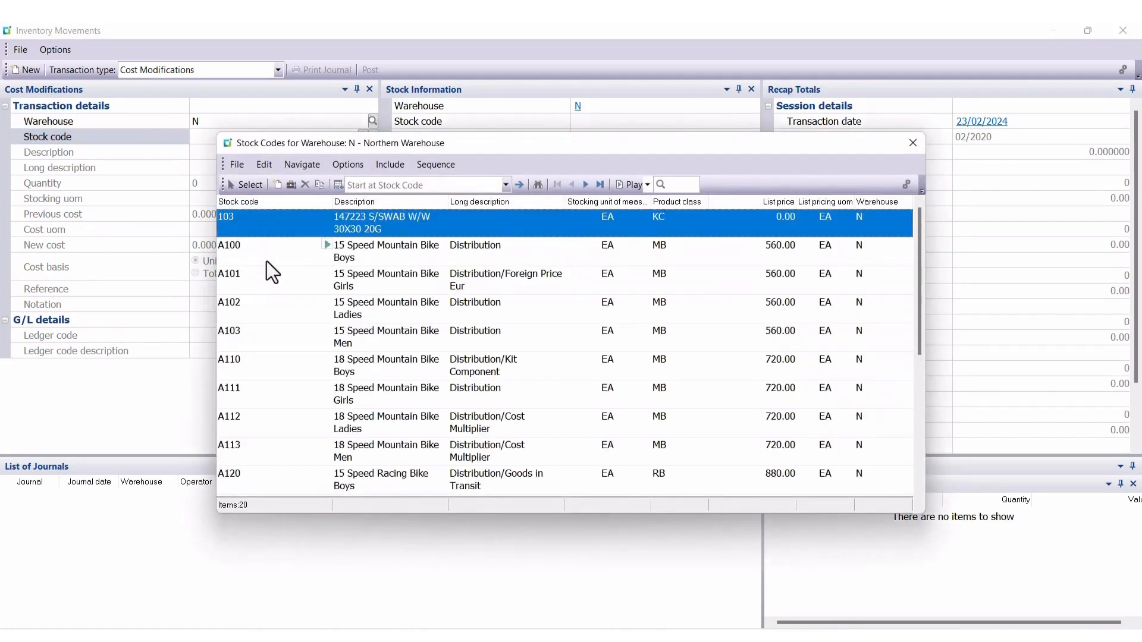
click(245, 250)
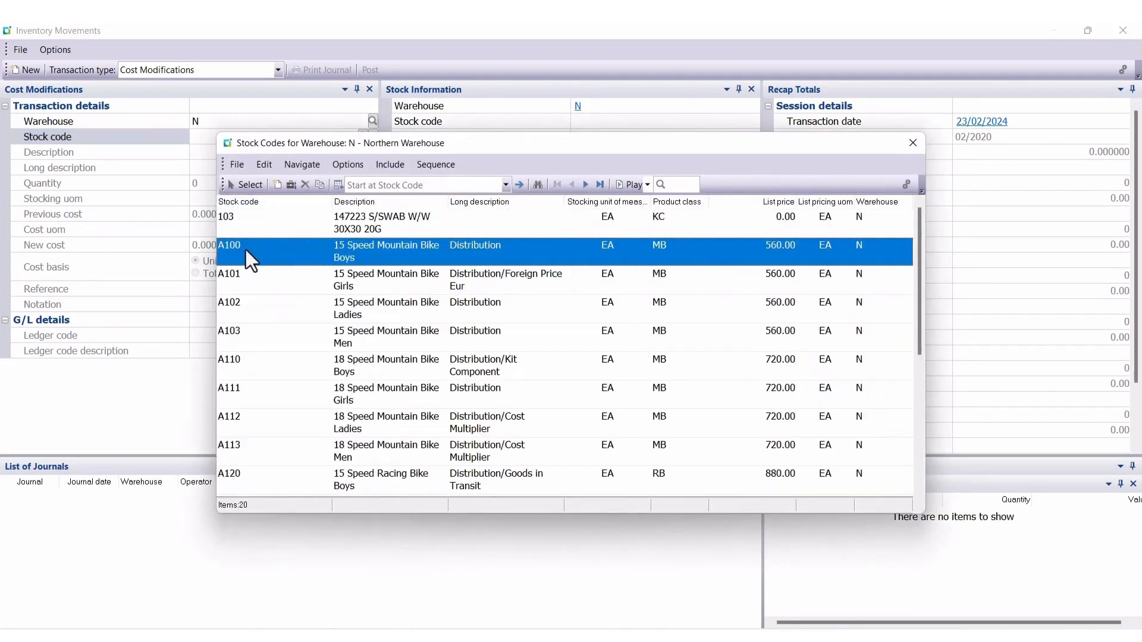
click(252, 180)
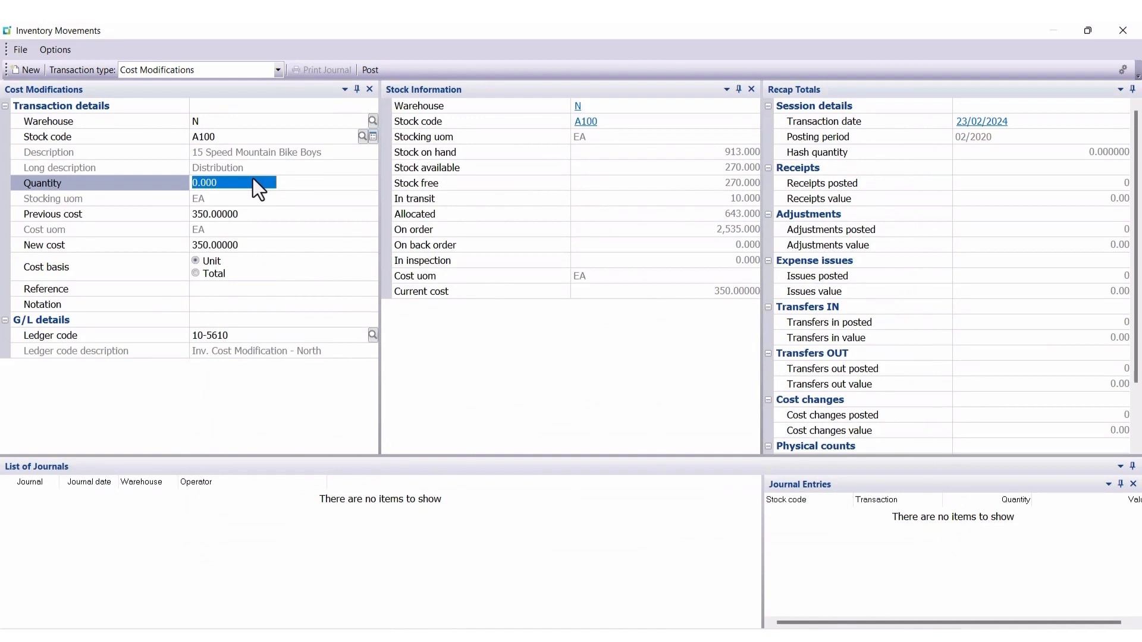
Set the cost modification quantity to 20 and the new cost to 360.00, keeping the previous cost and Unit cost basis.
text(20)
key(Tab)
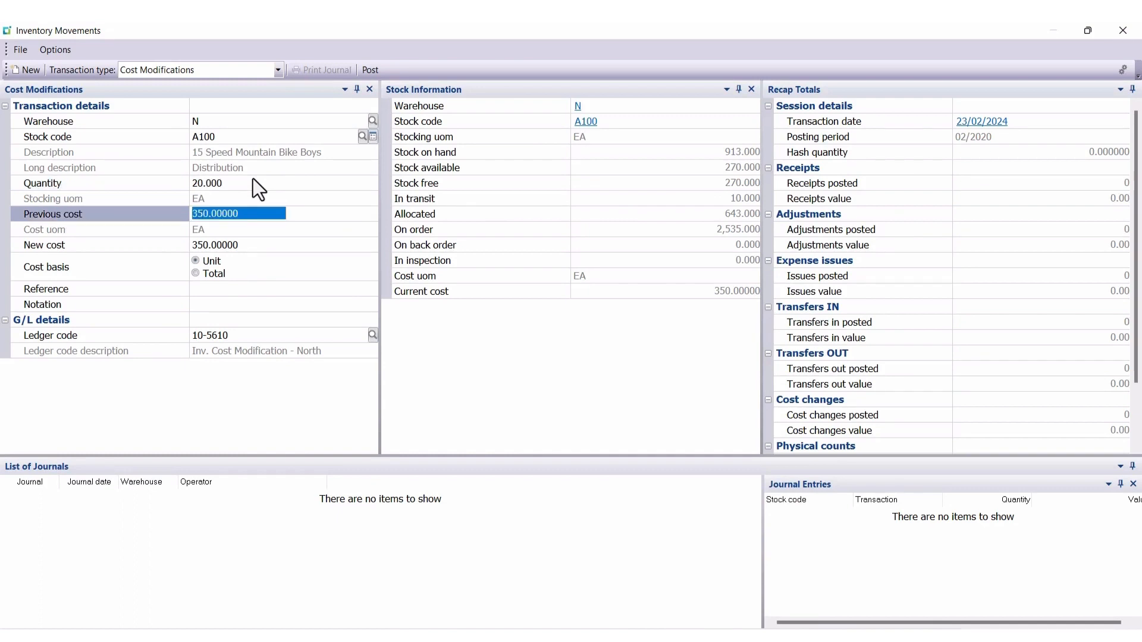
key(Tab)
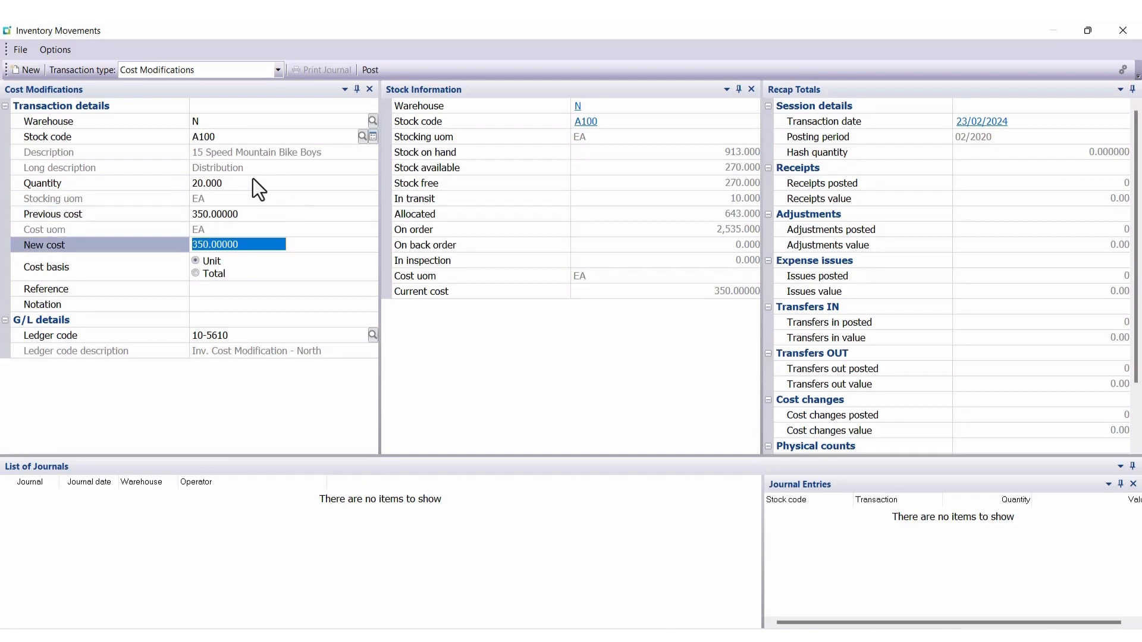
text(36)
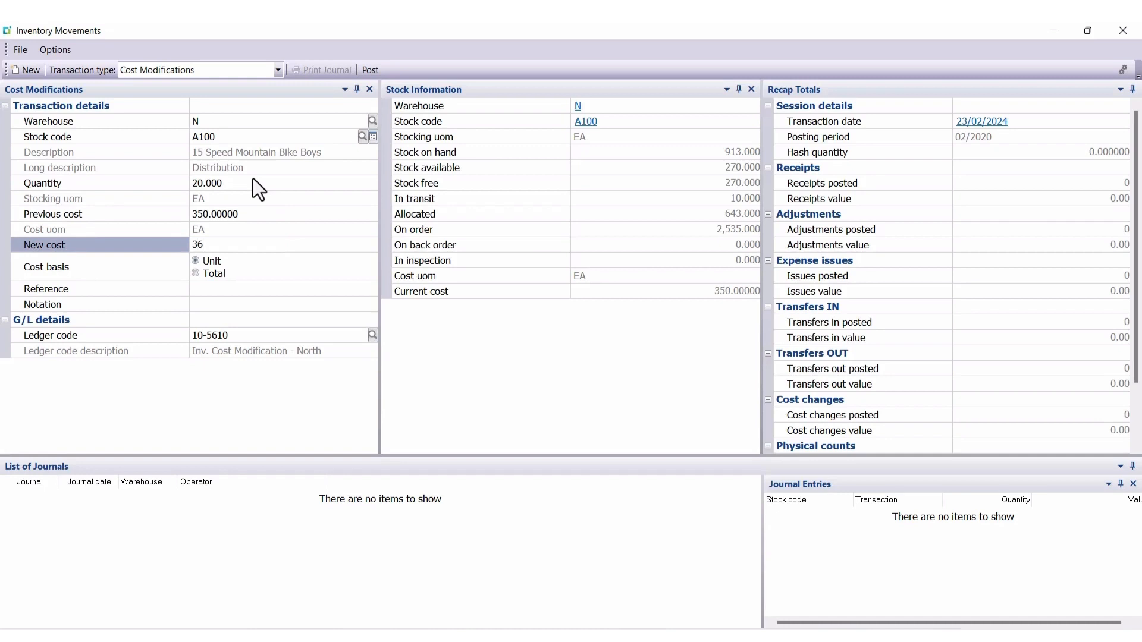
text(0)
key(Tab)
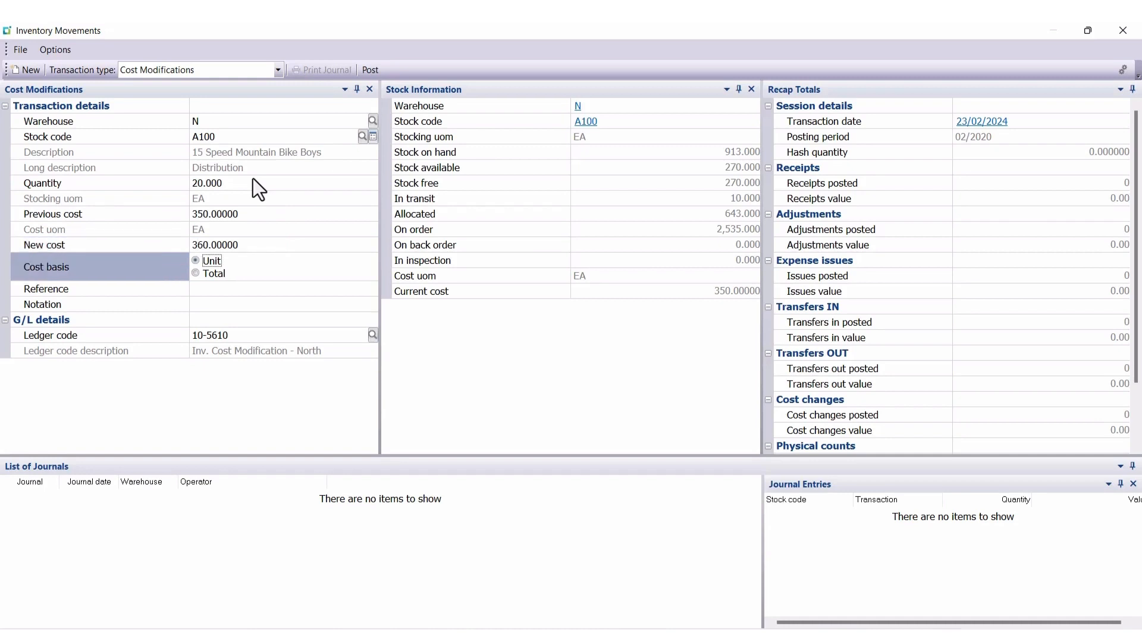
key(Down)
key(Tab)
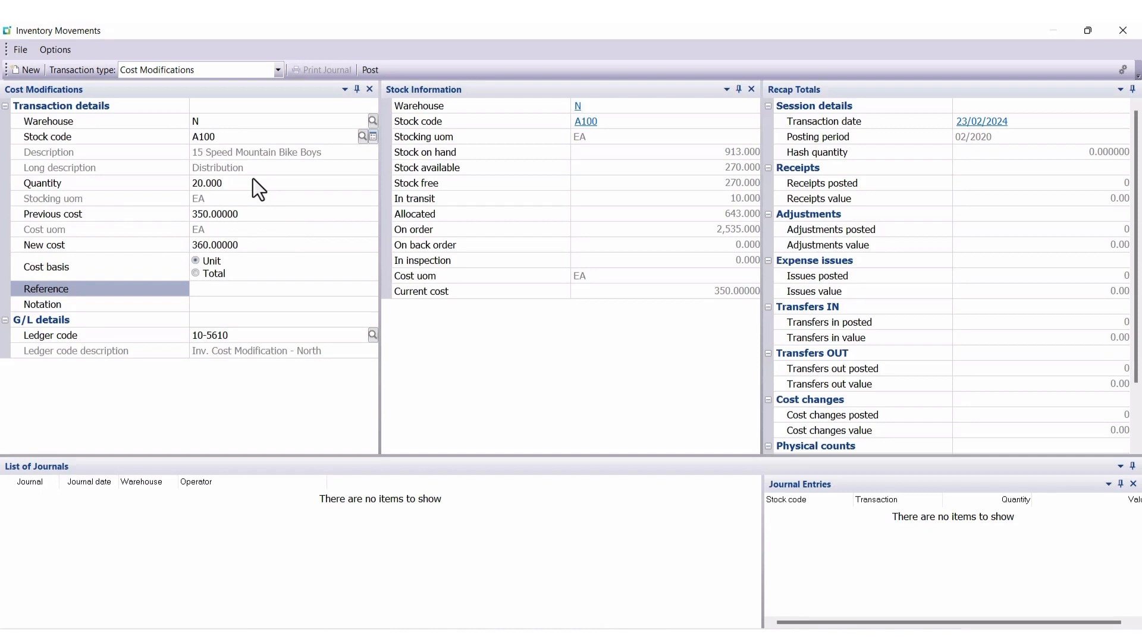
Set the cost modification's reference to 55 and notation to "Cost modification", and post the transaction.
text(55)
key(Tab)
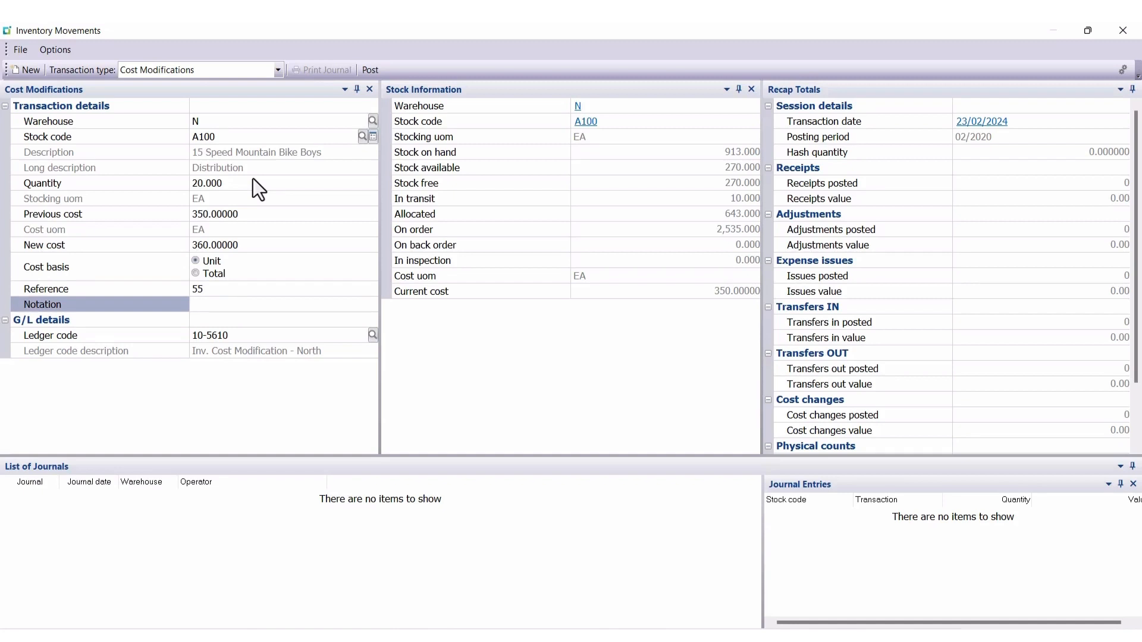
text(Cost modification)
click(373, 70)
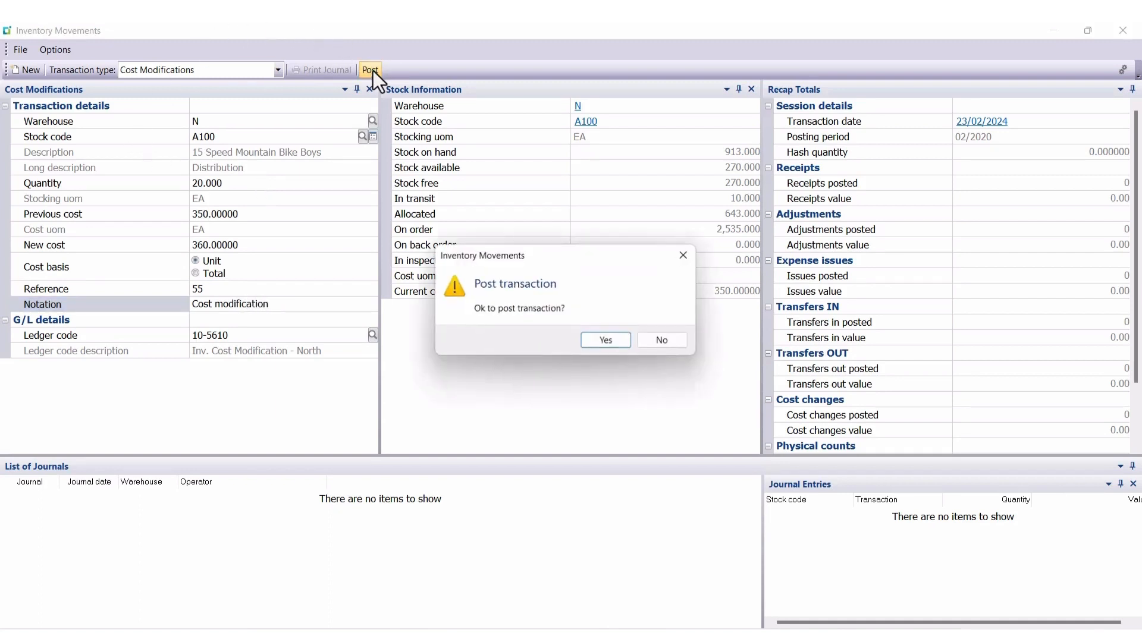
click(612, 343)
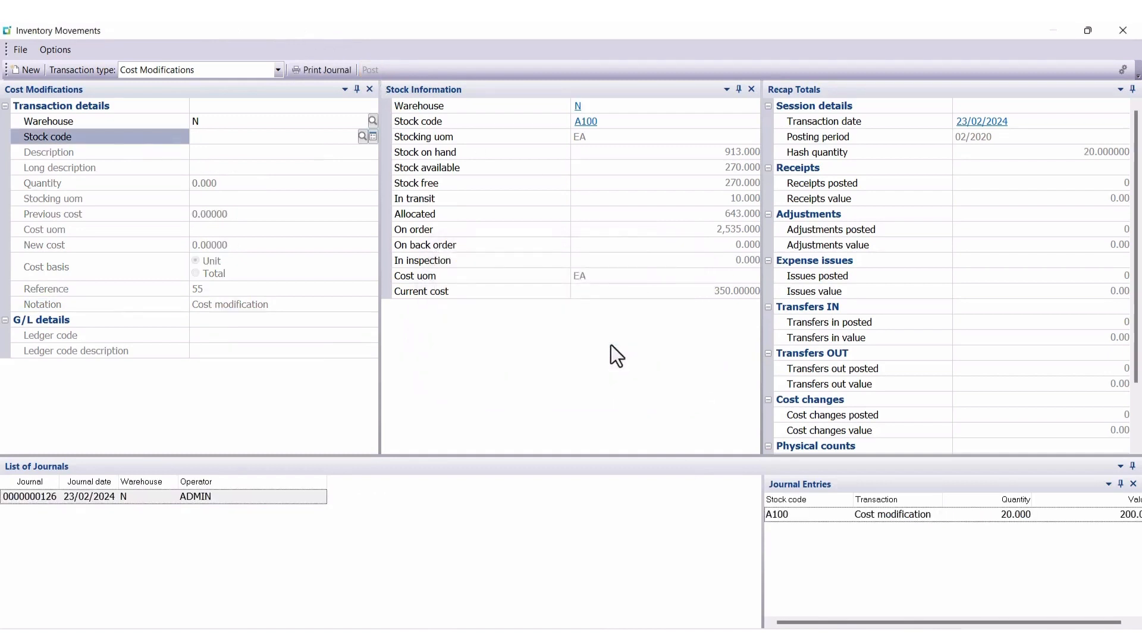
Close and reopen Inventory Movements, set the transaction type to No Destination Transfers, and keep warehouse N.
click(1121, 31)
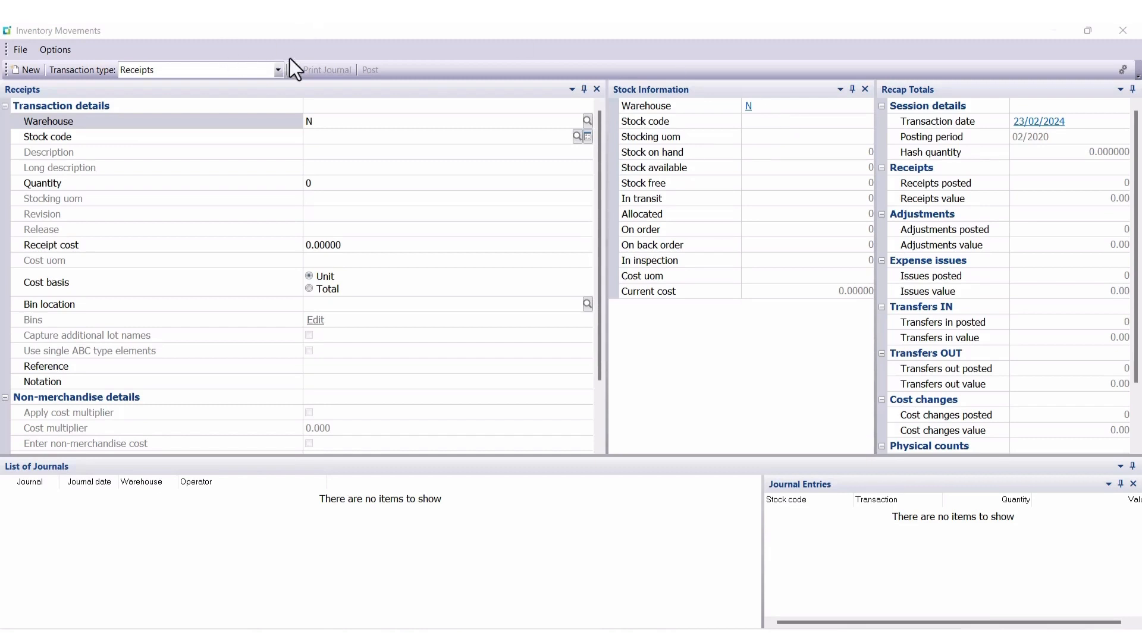
click(278, 70)
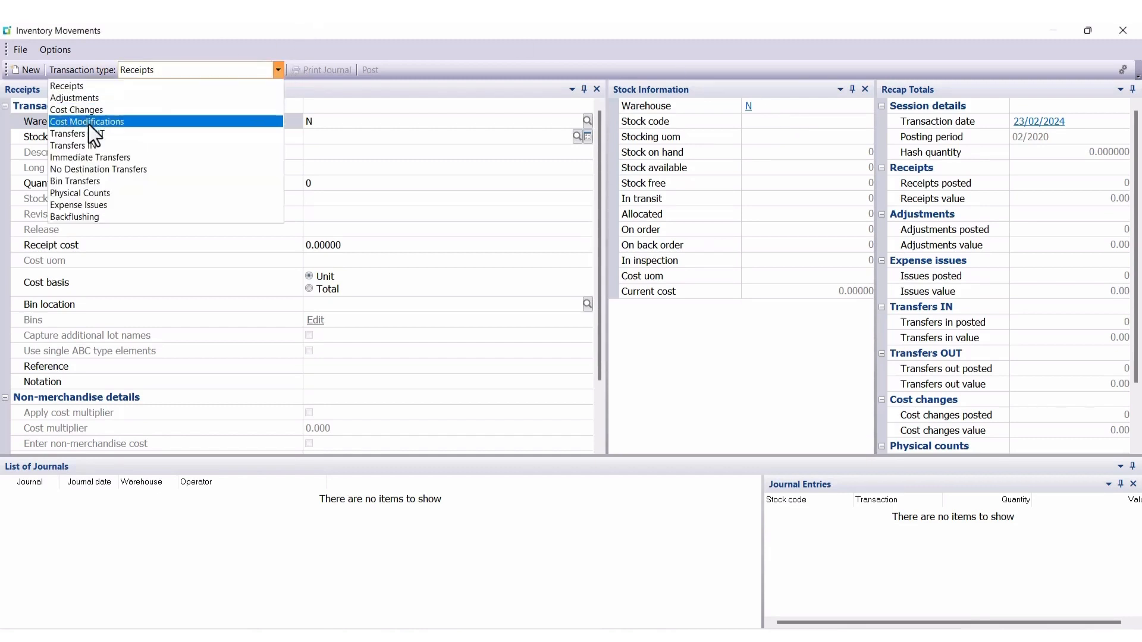
click(98, 170)
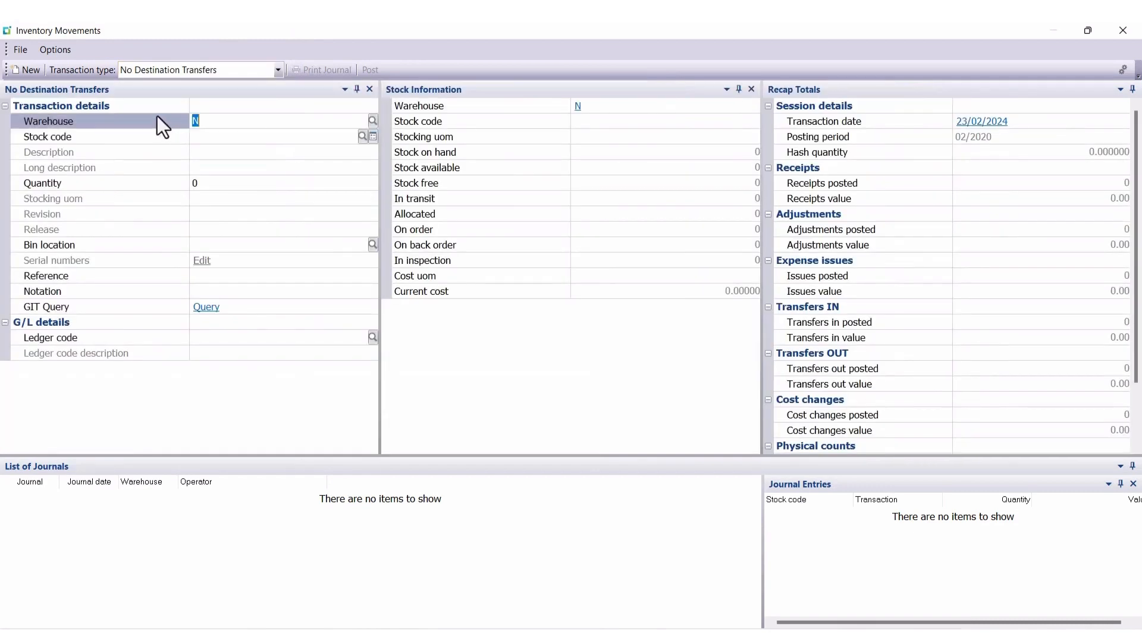
click(213, 132)
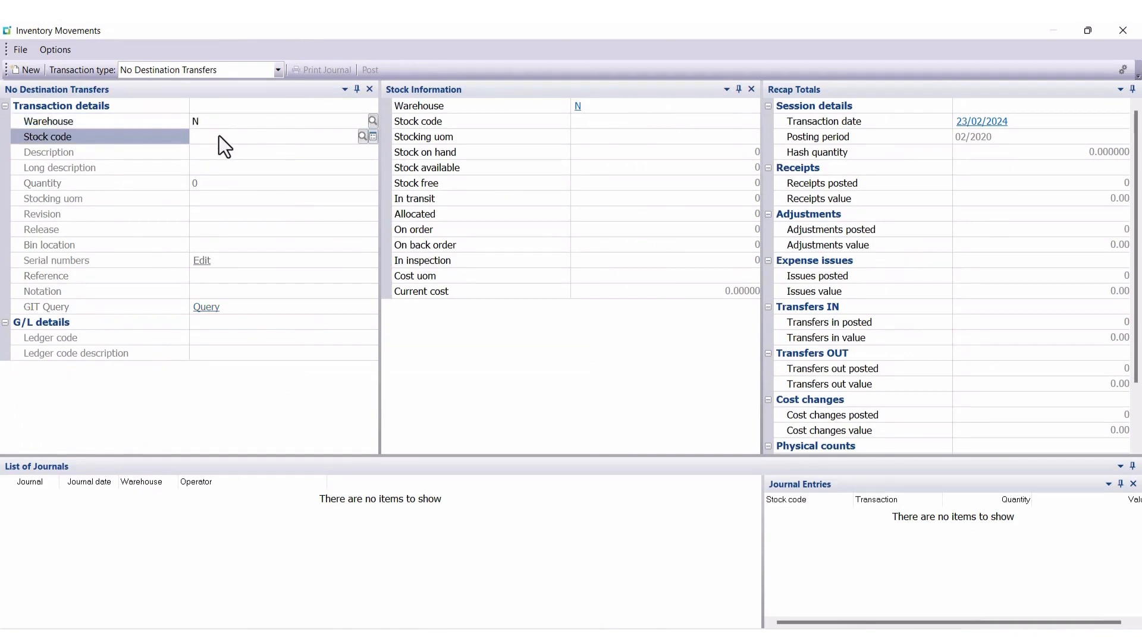
Enter stock code A100 with a quantity of 100 and bin location N for the no destination transfer.
text(A100)
key(Return)
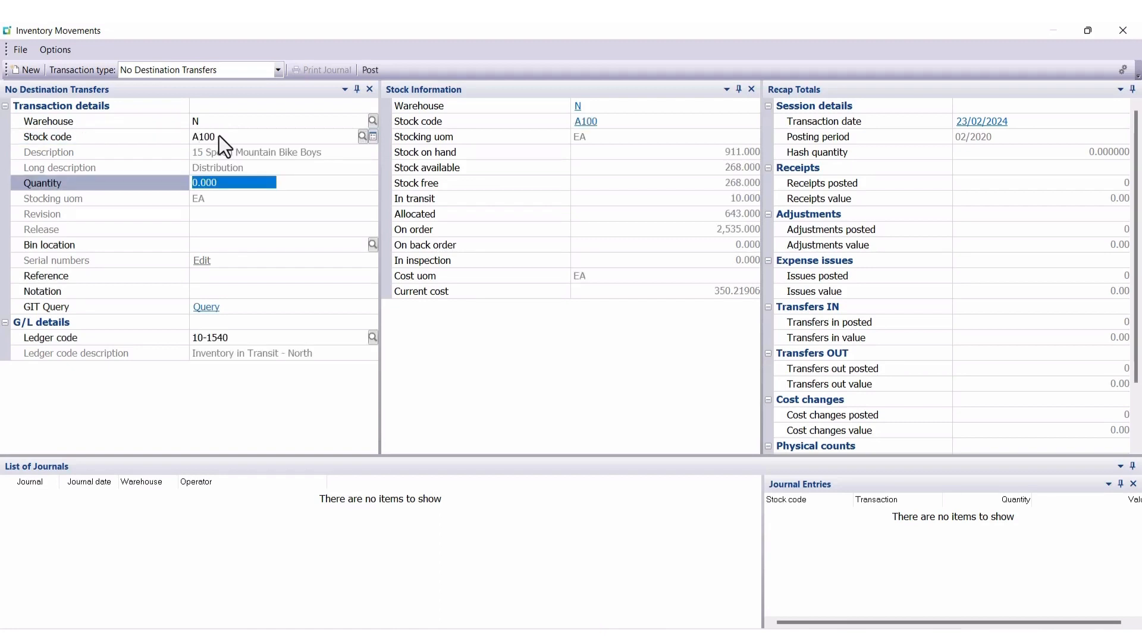
text(100)
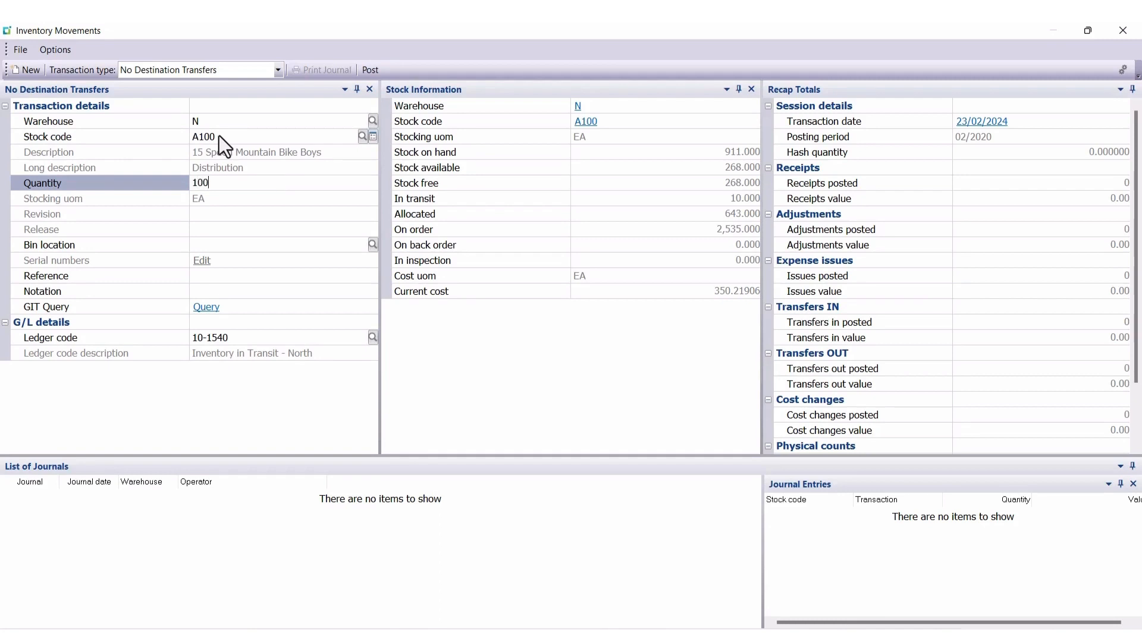
key(Return)
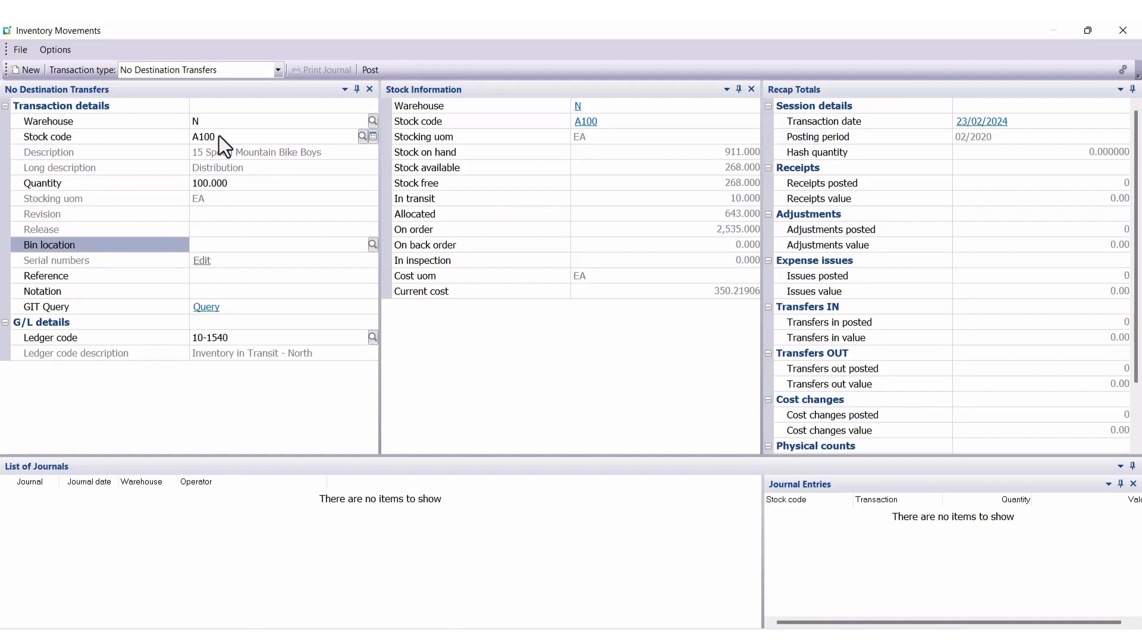
text(N)
key(Return)
key(Return)
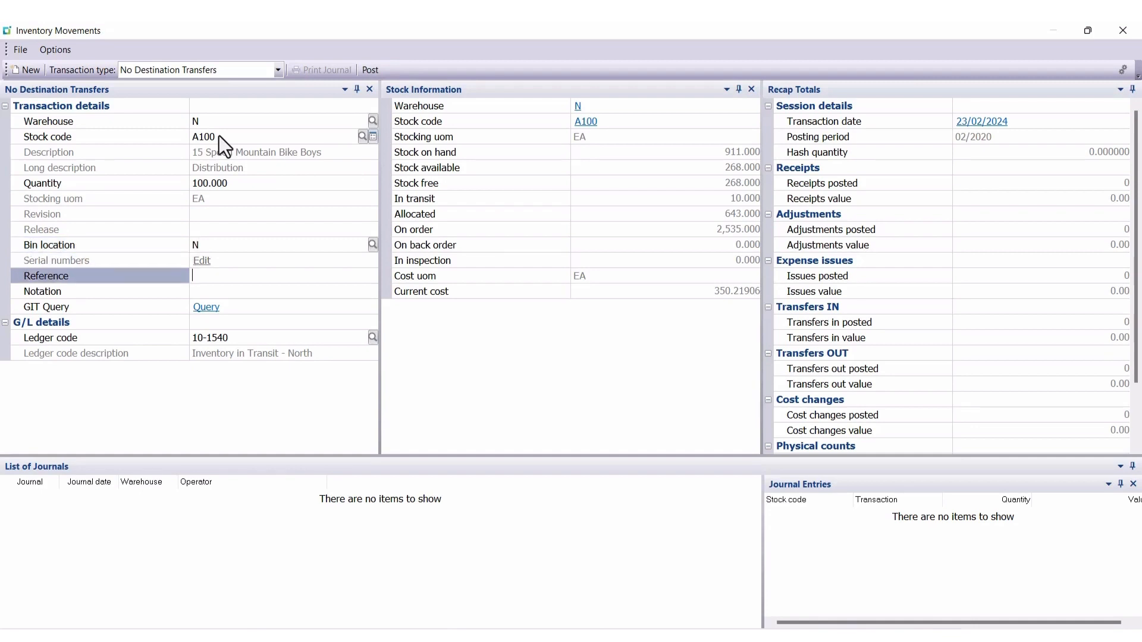
Add reference 57 and notation "Temporary holding place", and post the no destination transfer without printing the on-line document.
text(57)
key(Return)
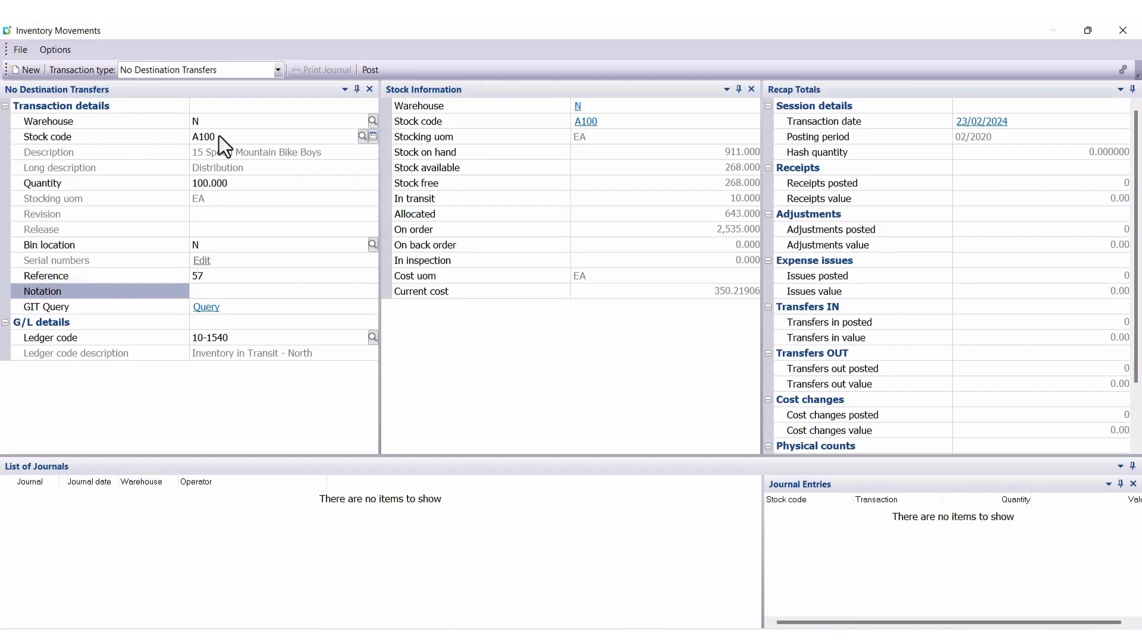
text(Temporary Holding placeh)
click(370, 71)
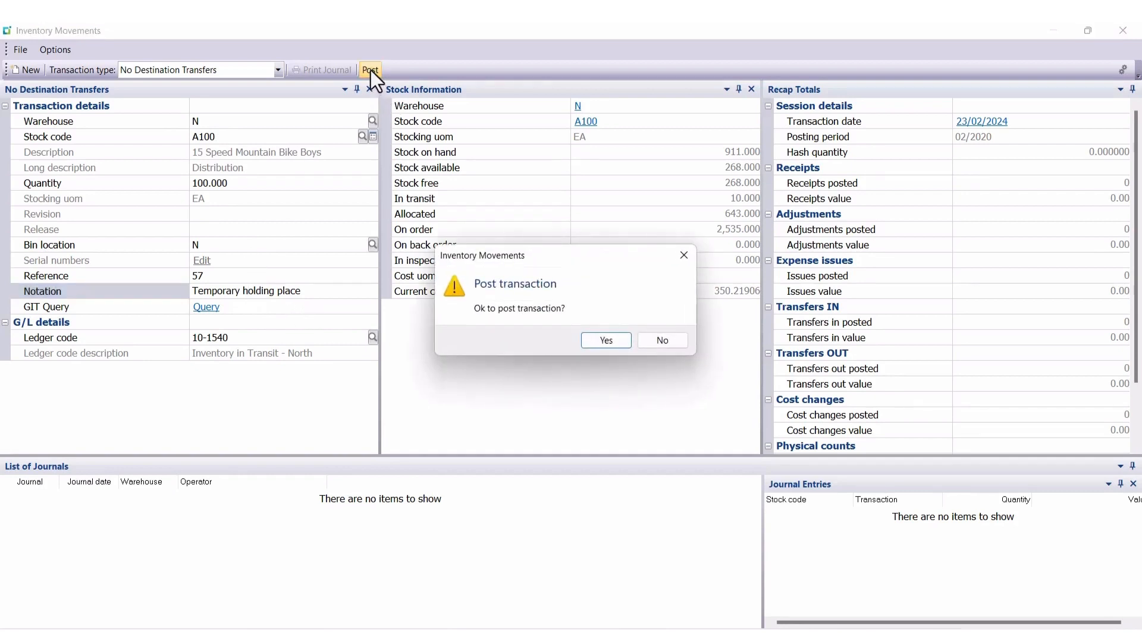
click(598, 348)
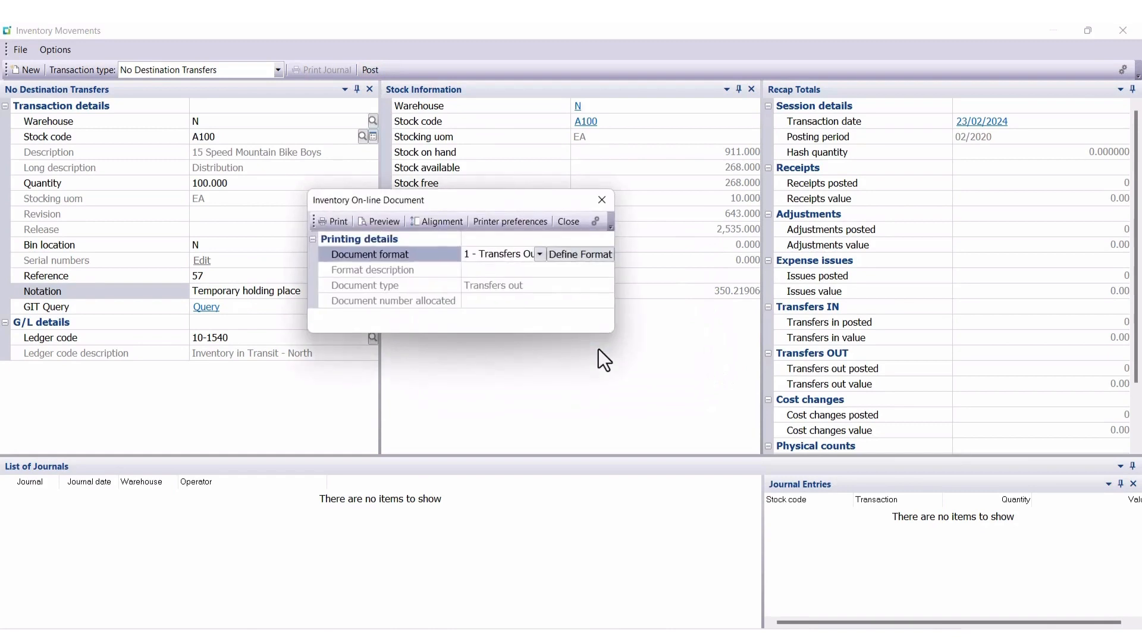
click(569, 222)
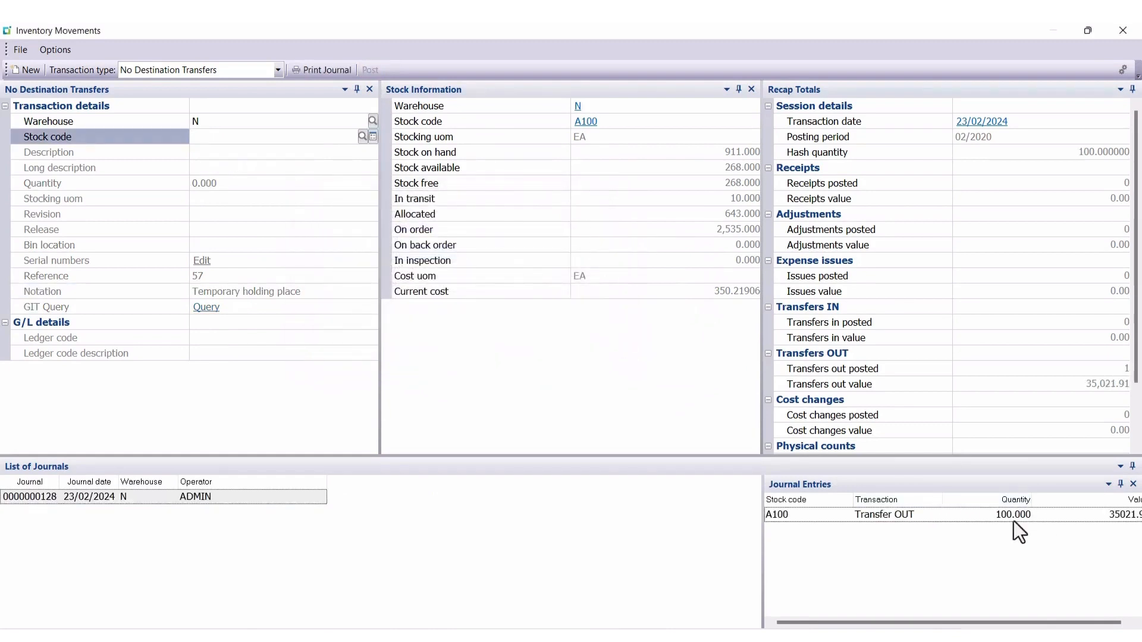
Close and reopen Inventory Movements, set the transaction type to Bin Transfers, and keep warehouse N.
click(1119, 31)
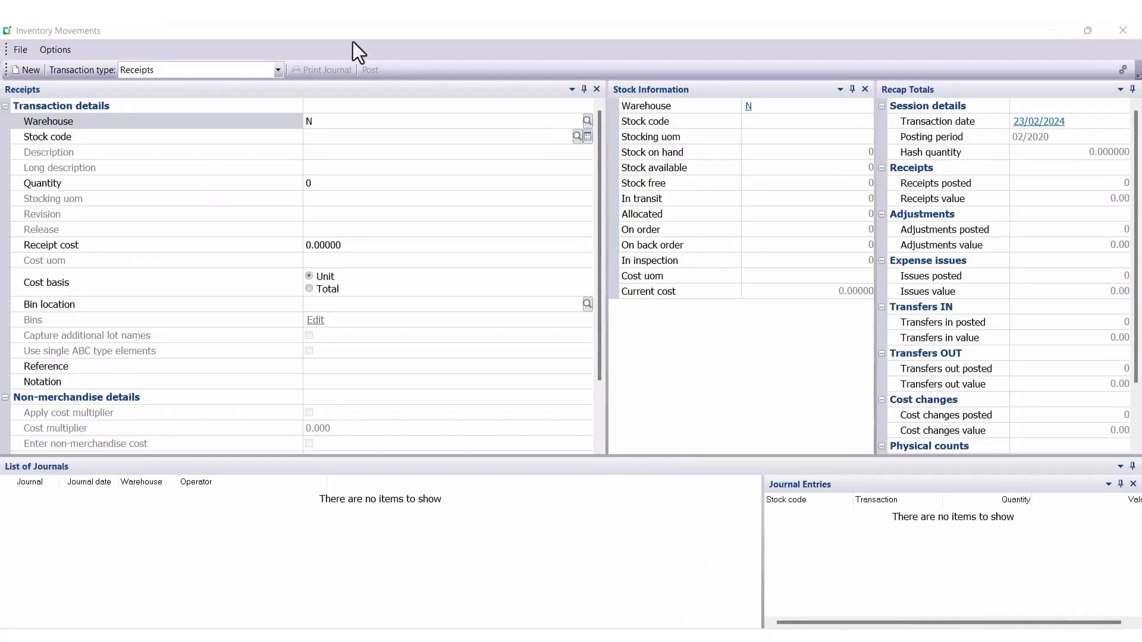
click(277, 71)
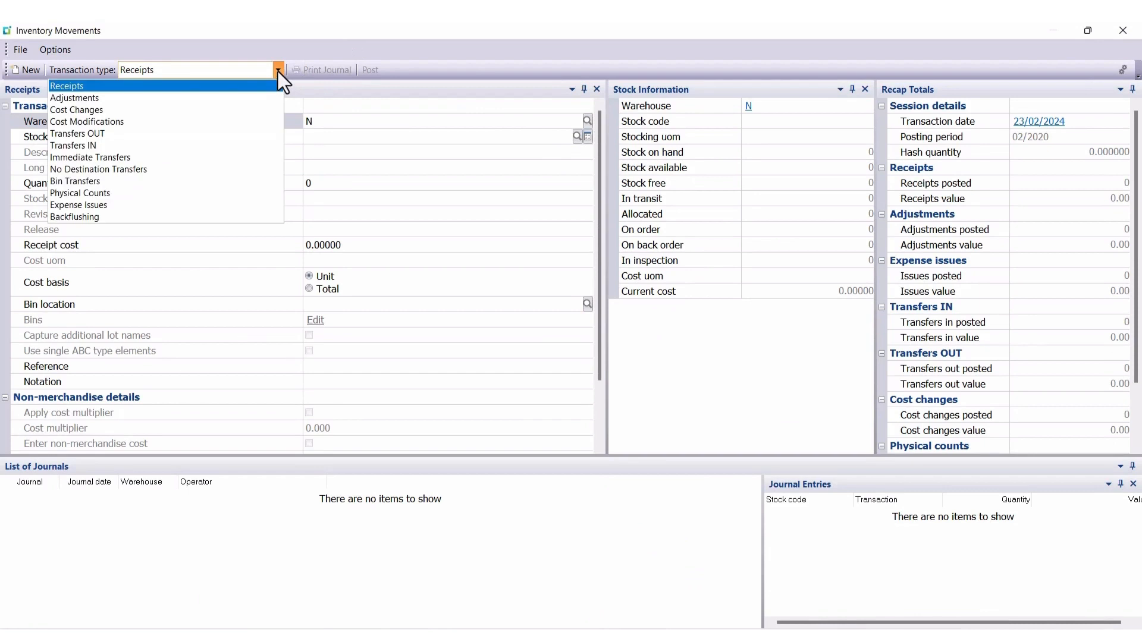
click(117, 182)
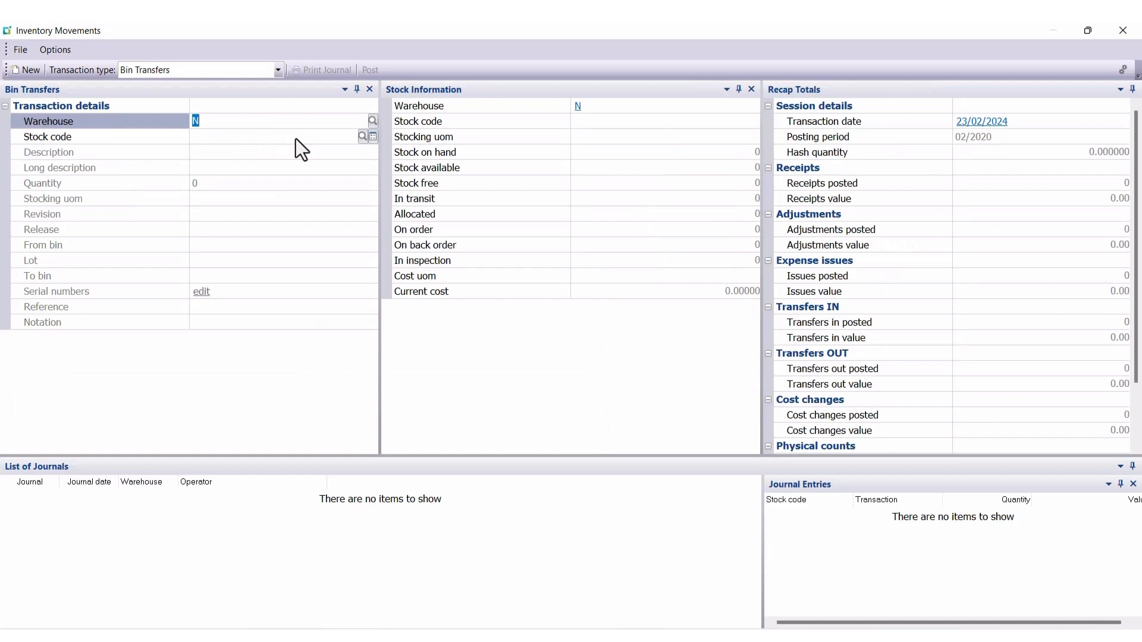
click(295, 138)
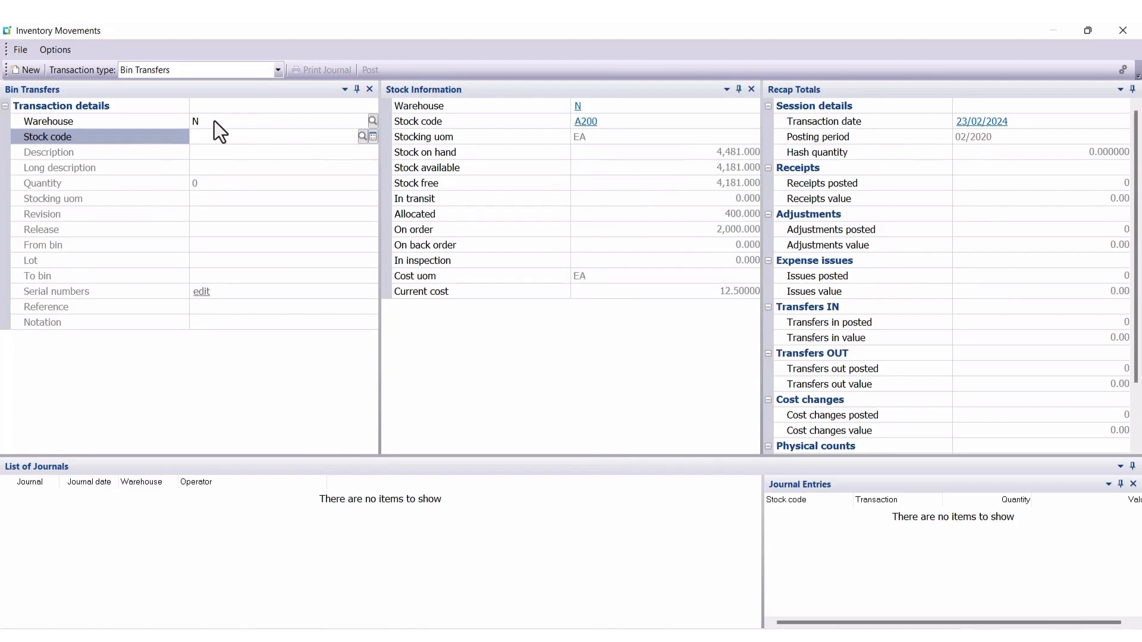
Enter stock code A100 with a quantity of 10 for the bin transfer.
text(A100)
key(Tab)
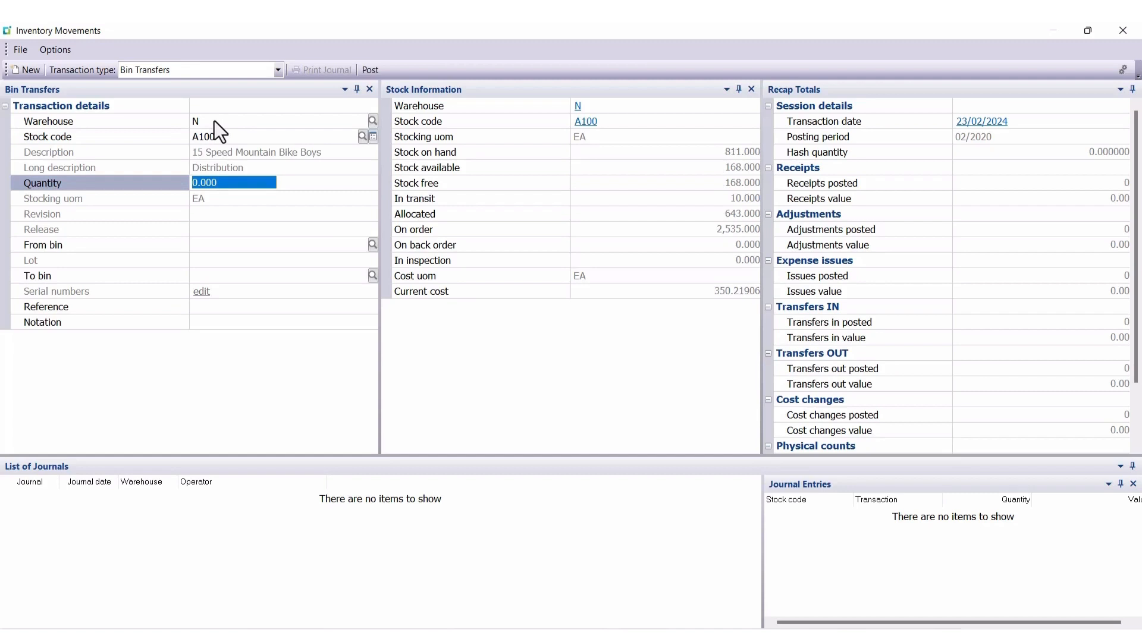
text(10)
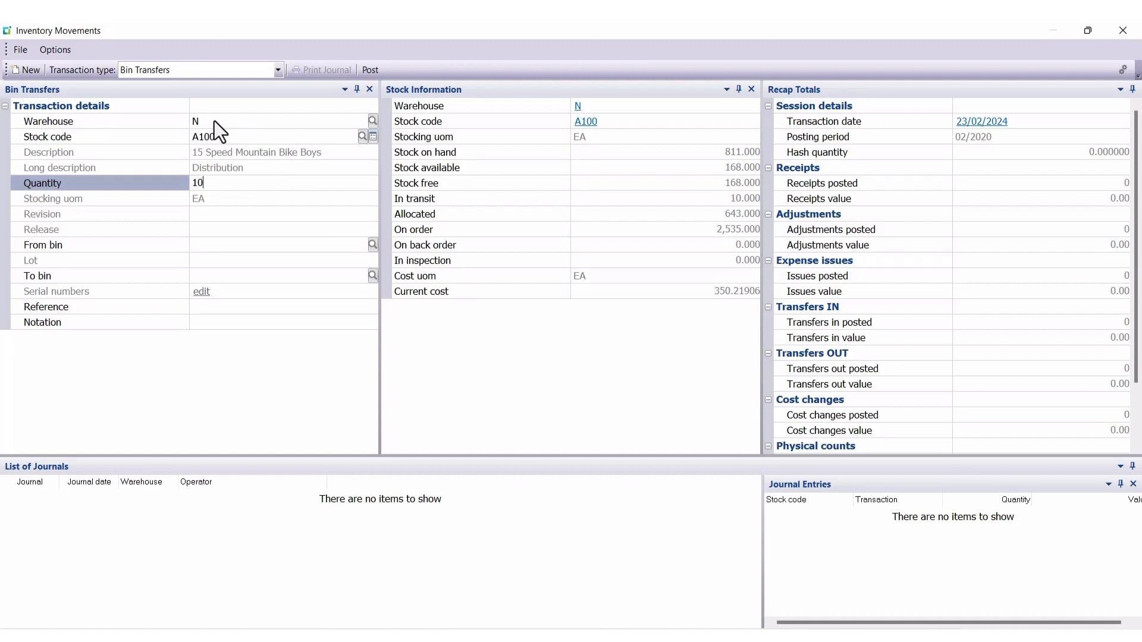
key(Tab)
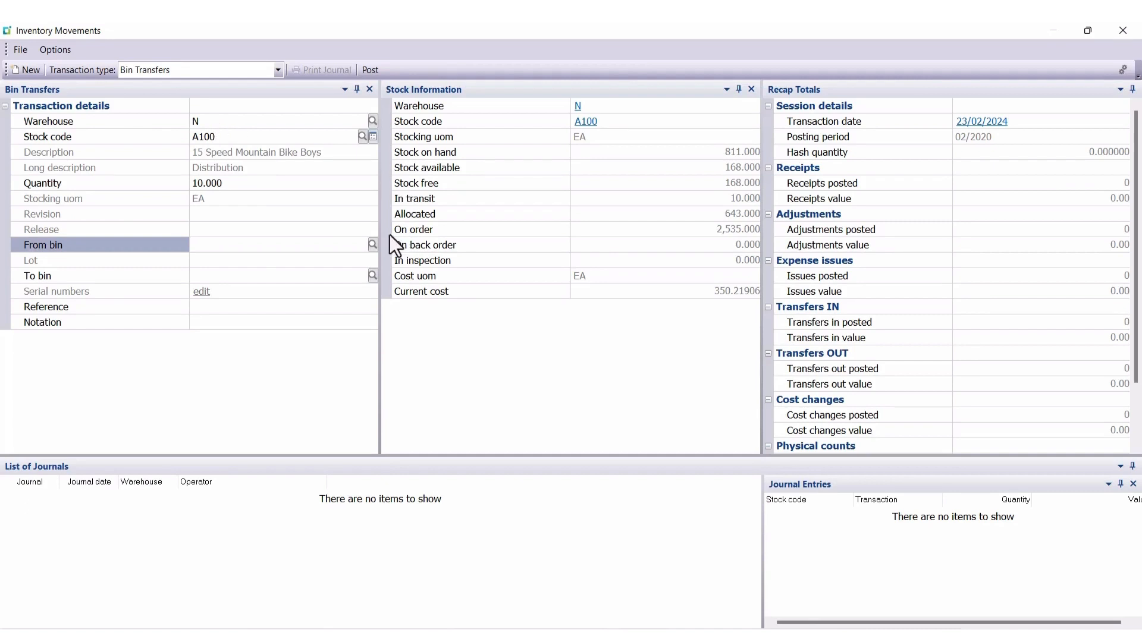
Select R101 as the bin to transfer from and N as the bin to transfer to.
click(374, 241)
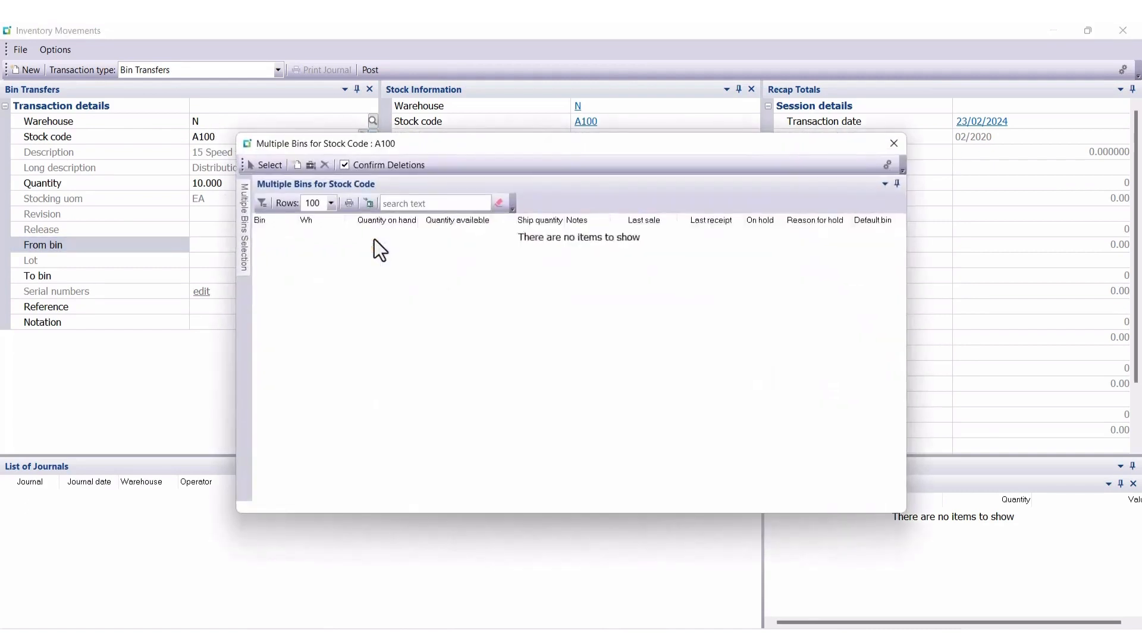
click(289, 255)
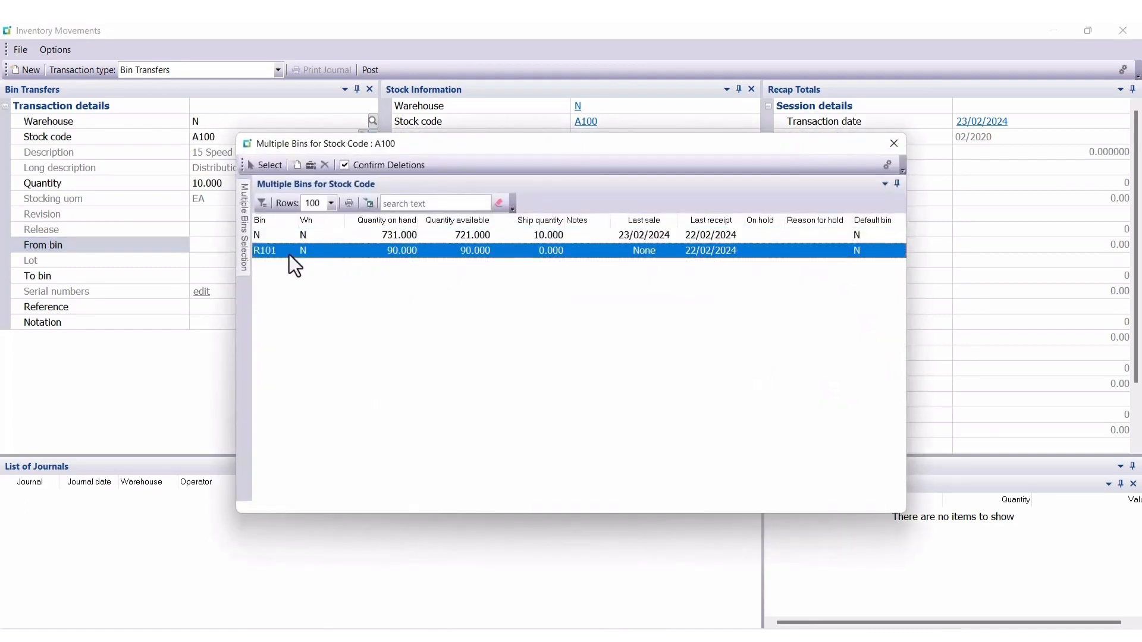
click(270, 165)
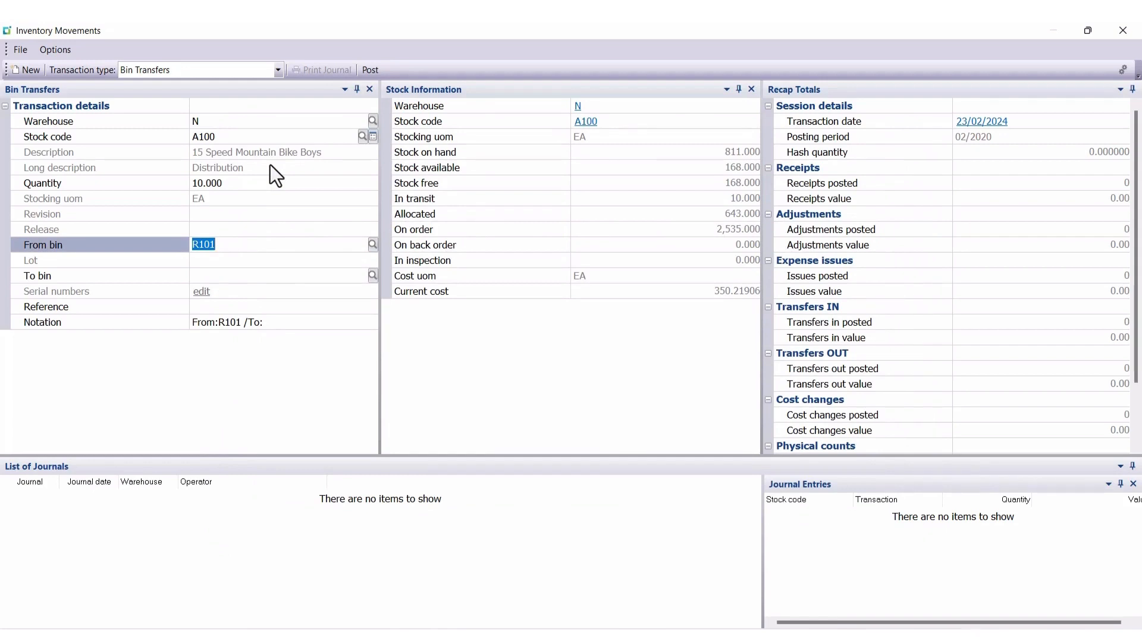
key(Tab)
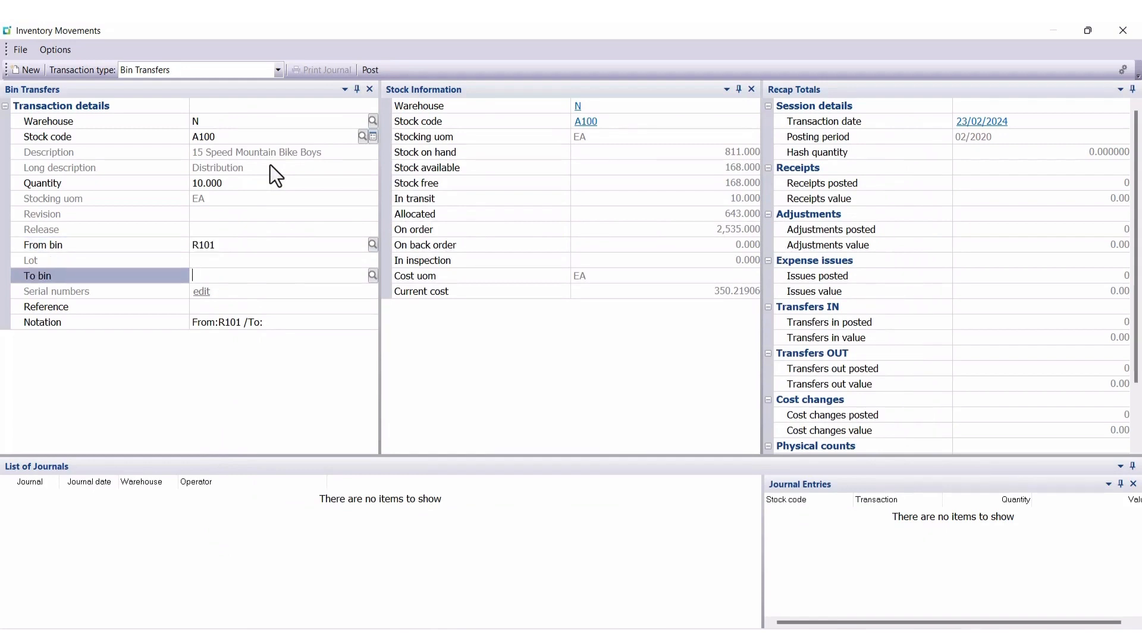
click(373, 274)
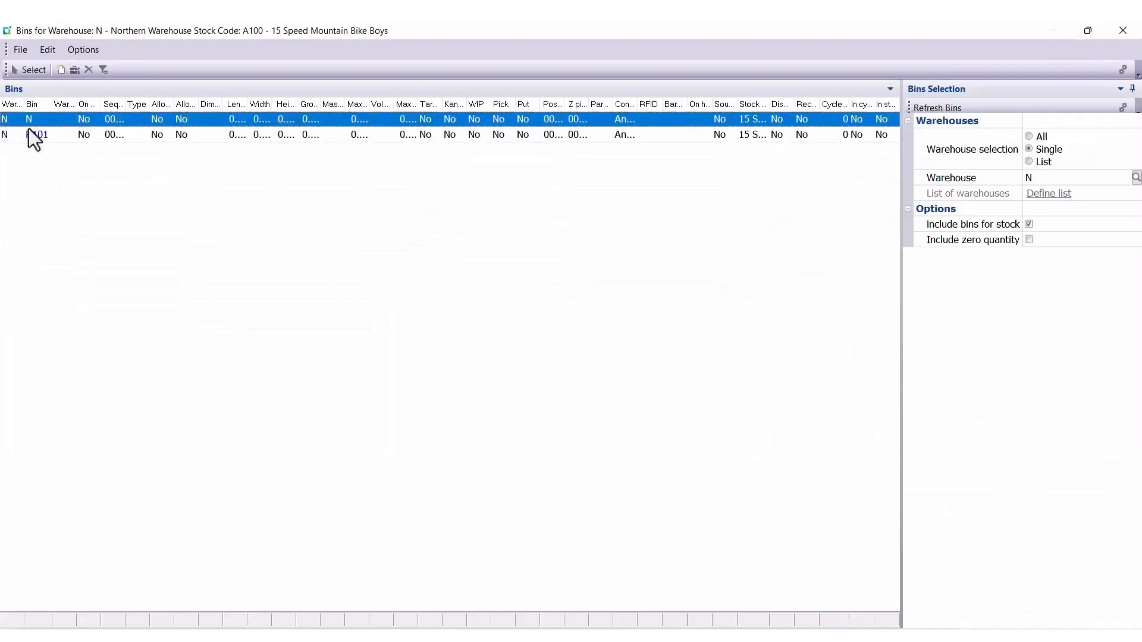
right_click(12, 117)
click(27, 69)
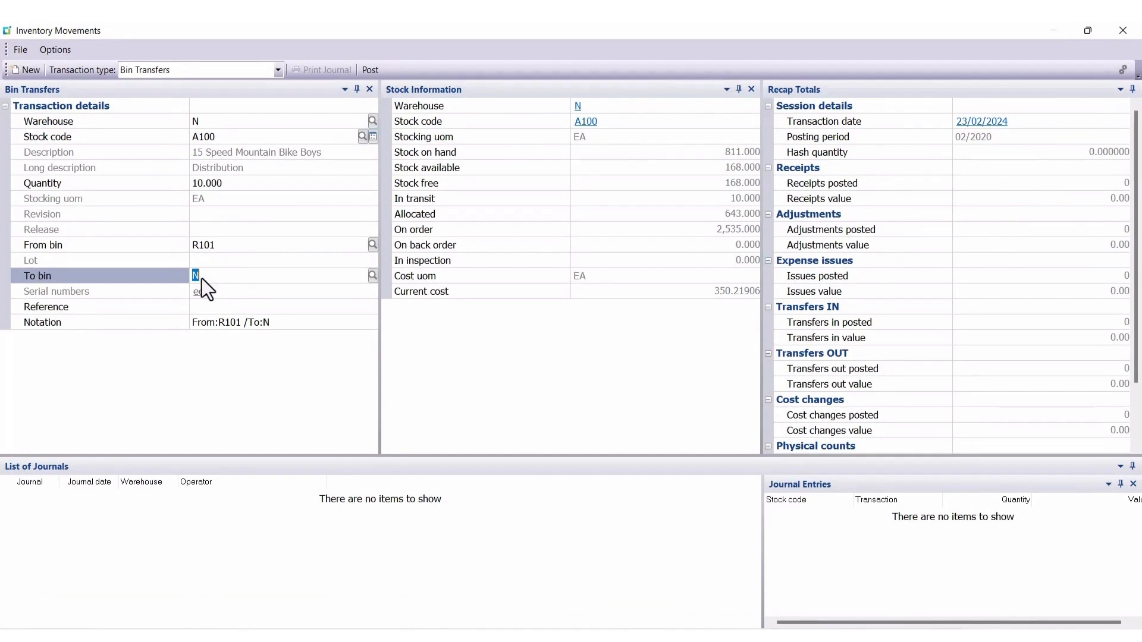
Set the bin transfer's reference to 59, keep the generated notation, and post the transaction.
click(202, 312)
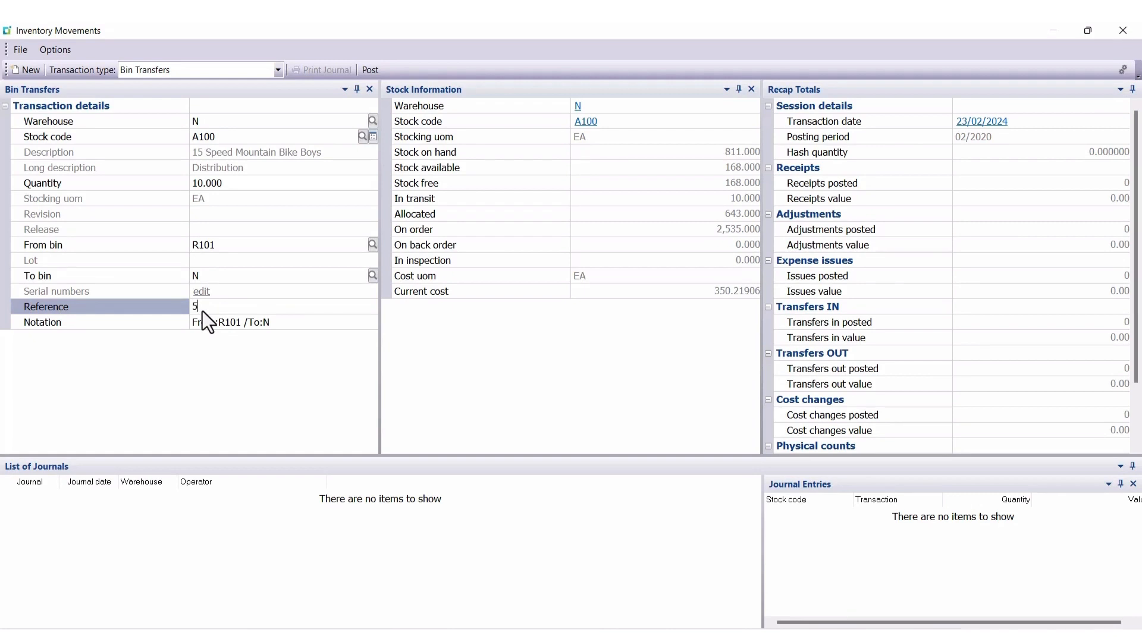
text(59)
click(368, 70)
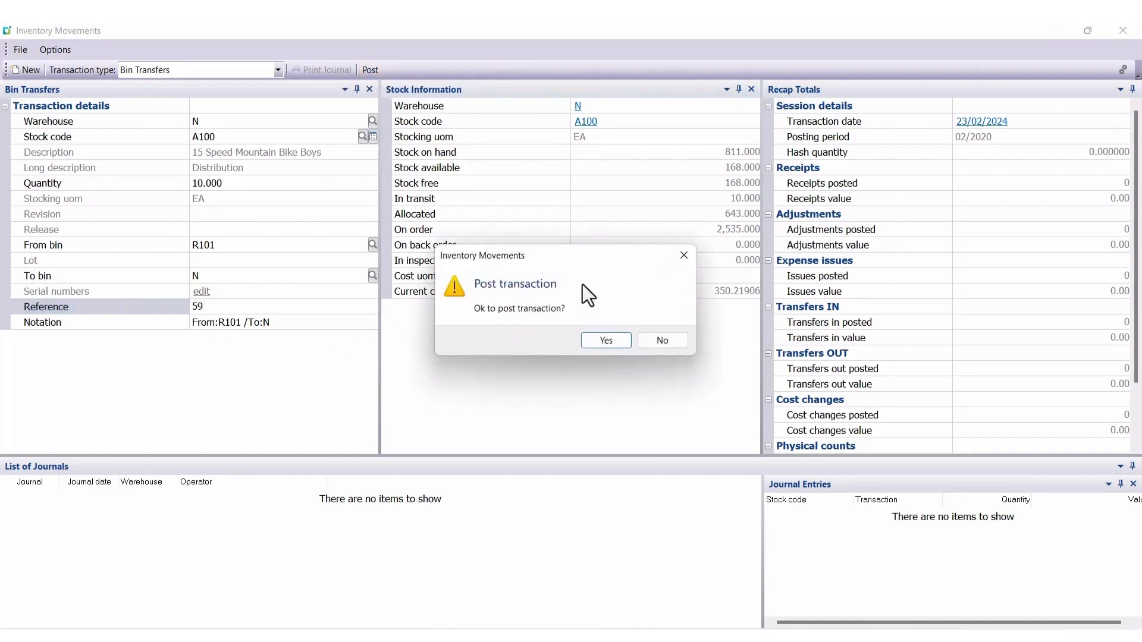
click(586, 342)
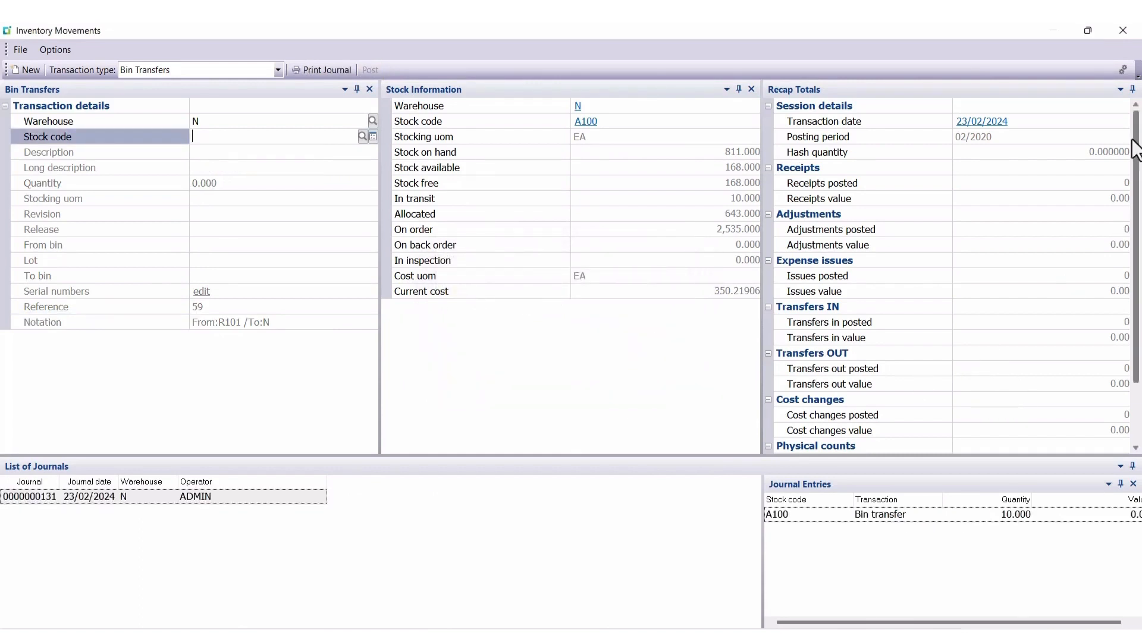
Close and reopen Inventory Movements, set the transaction type to Expense Issues, and keep warehouse N.
click(1123, 36)
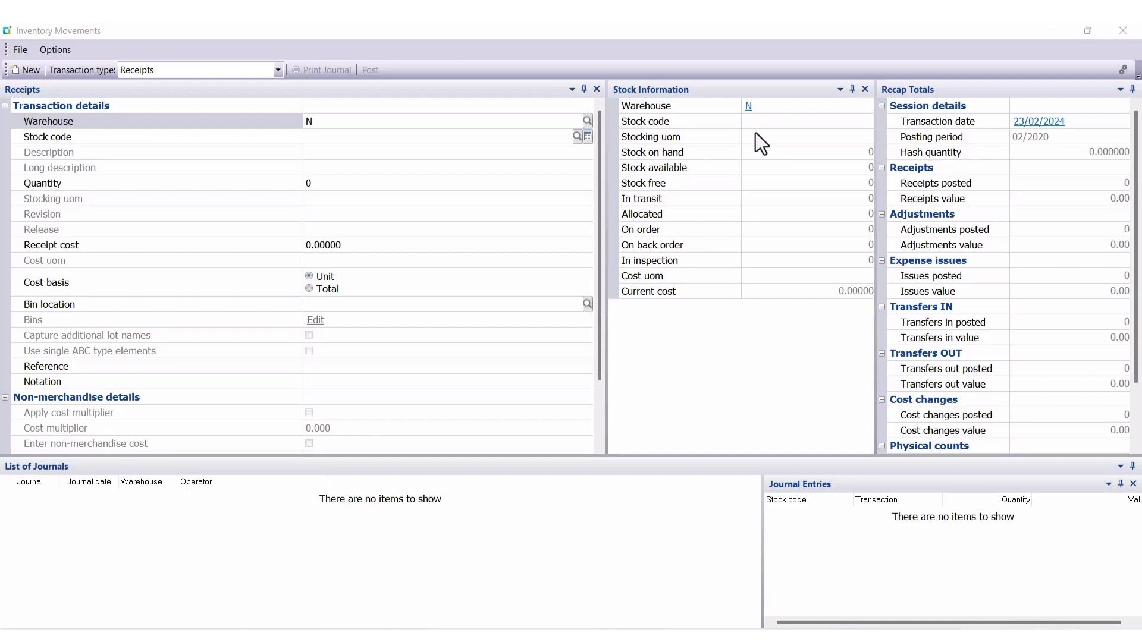
click(278, 70)
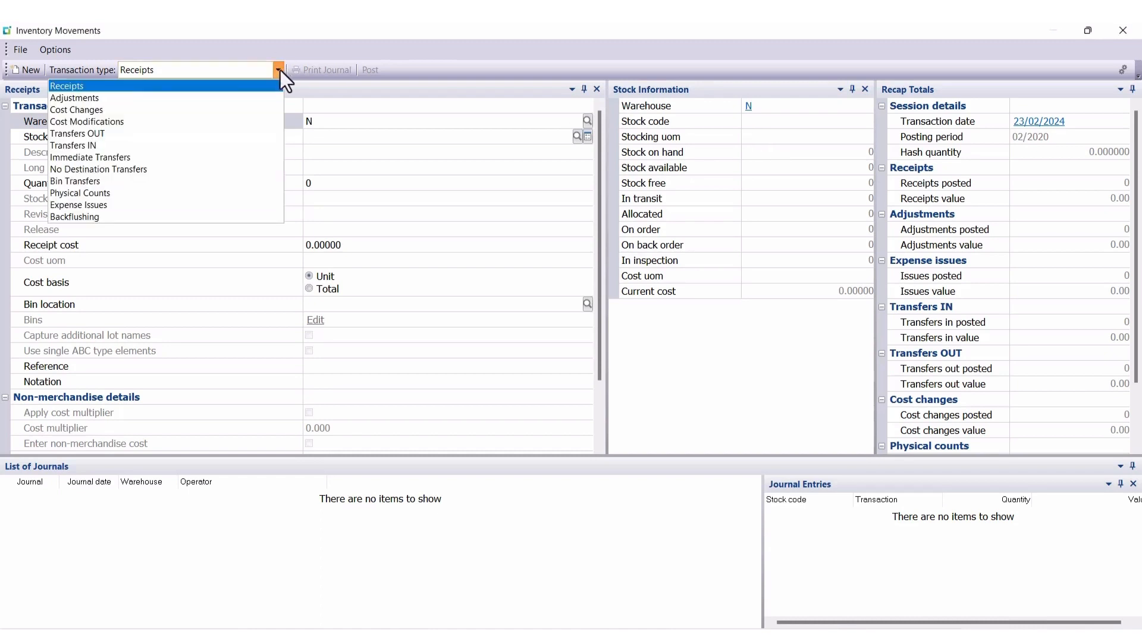
click(105, 205)
click(190, 136)
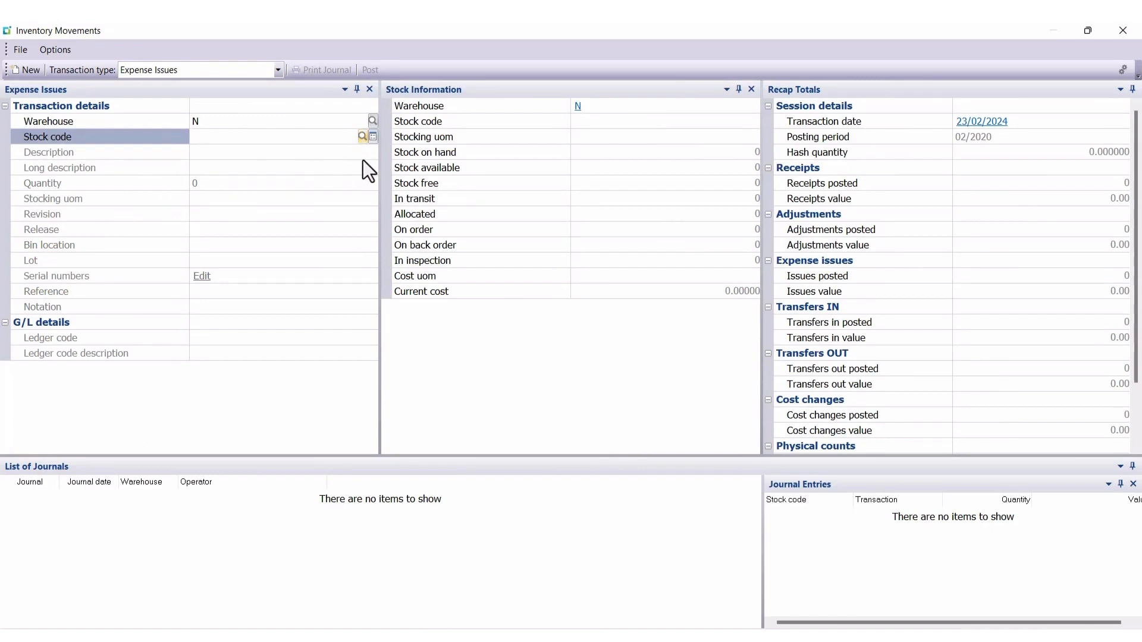
Select stock code A100 for the expense issue and set the quantity to 2.
click(362, 141)
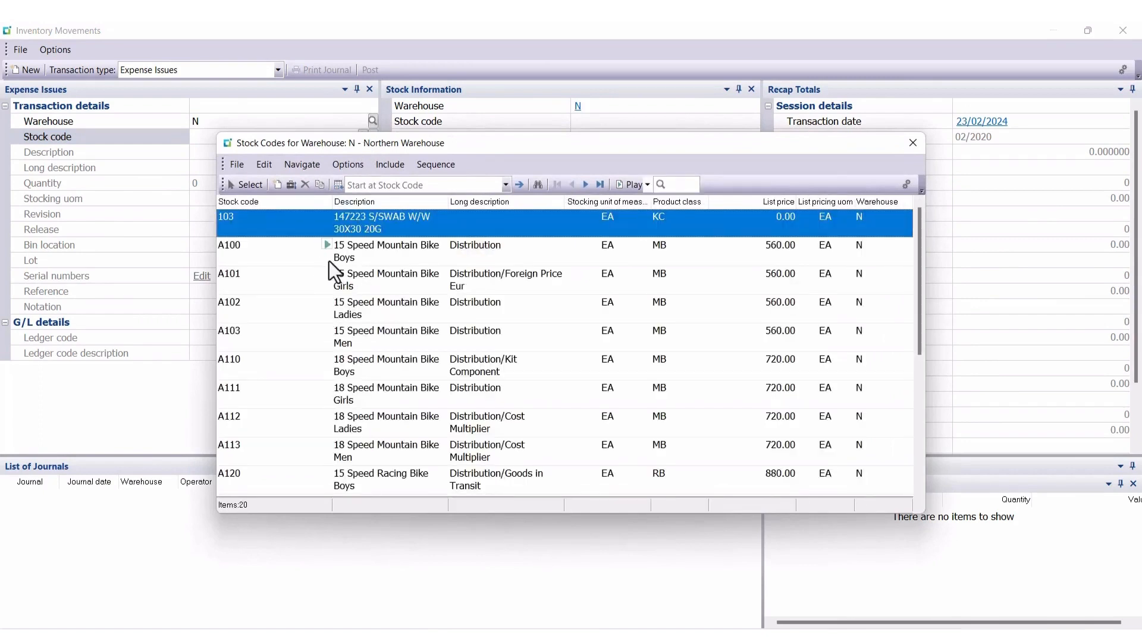
click(297, 273)
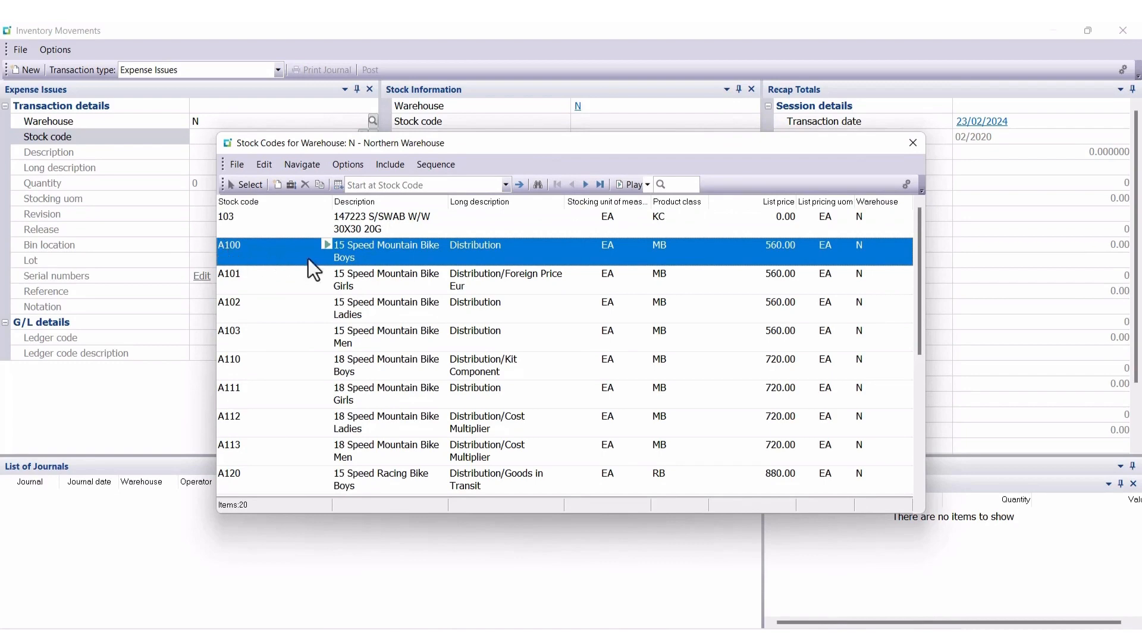
click(247, 184)
key(Tab)
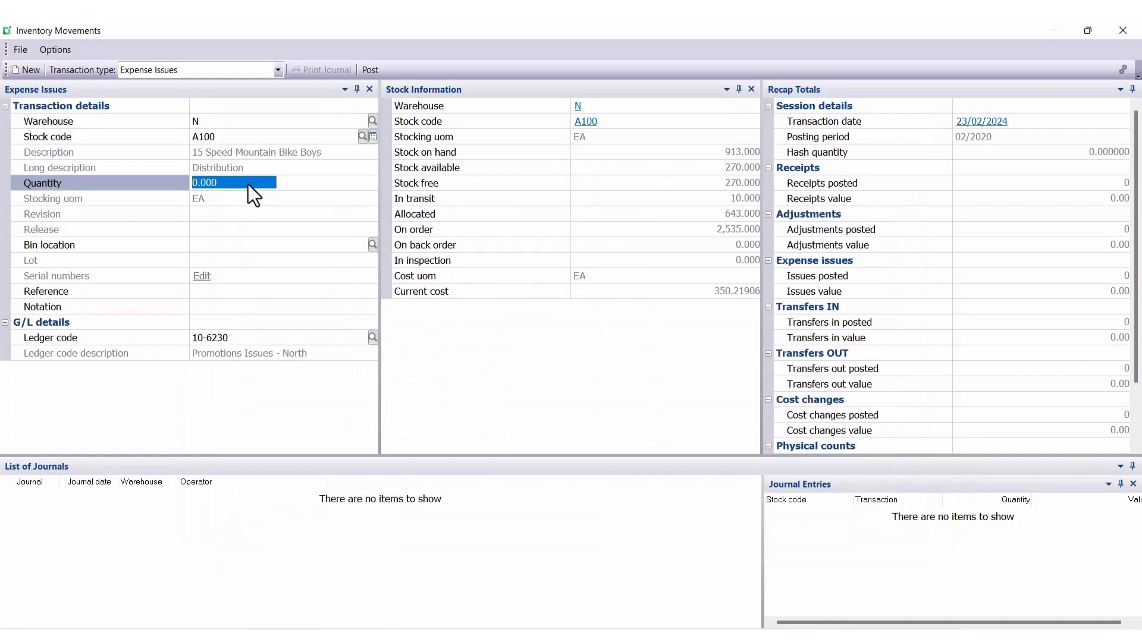
text(2)
key(Tab)
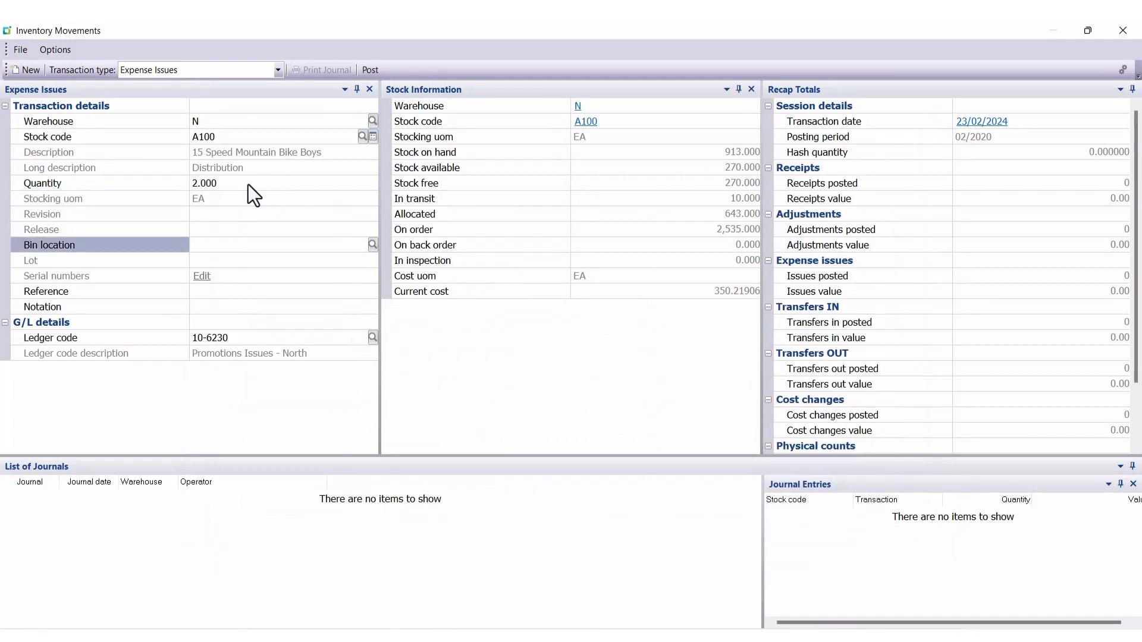
Set the A100 expense issue's bin location to N, its reference to 56, and its notation to Give Away.
text(N)
key(Tab)
key(Tab)
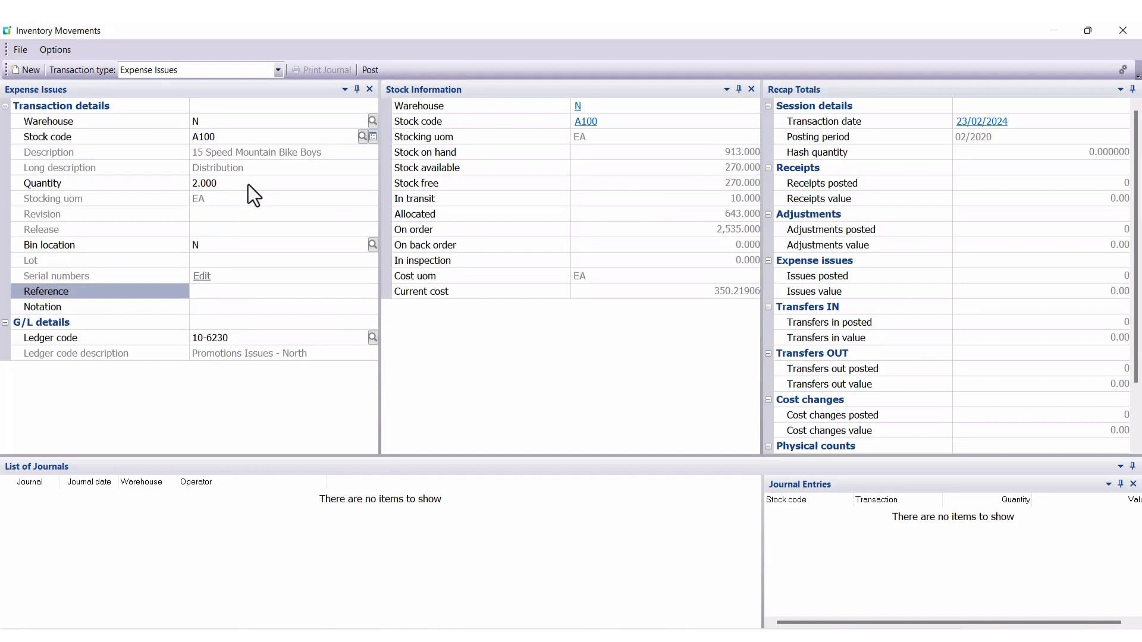
text(56)
key(Tab)
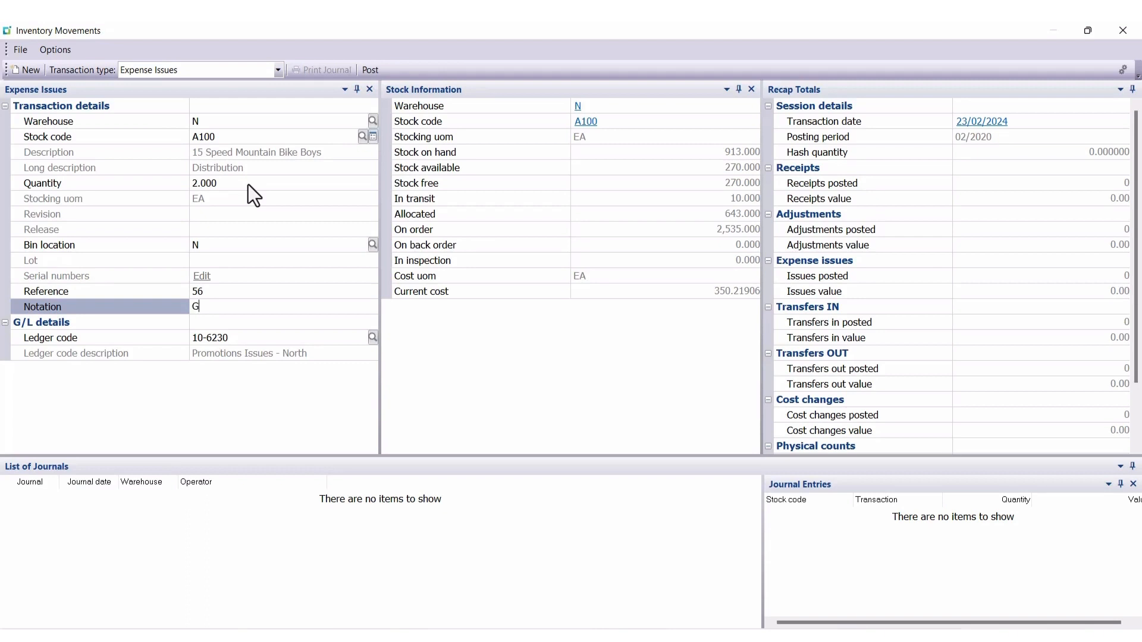
text(Give Away)
Post the A100 expense issue and close the on-line document window without printing.
click(371, 71)
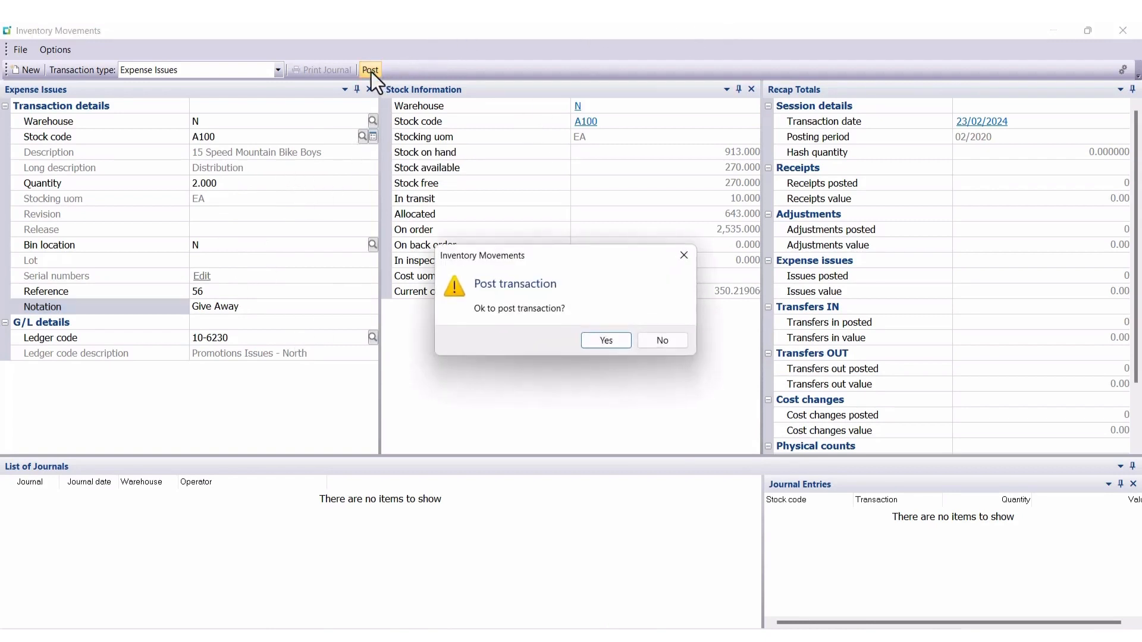
click(606, 341)
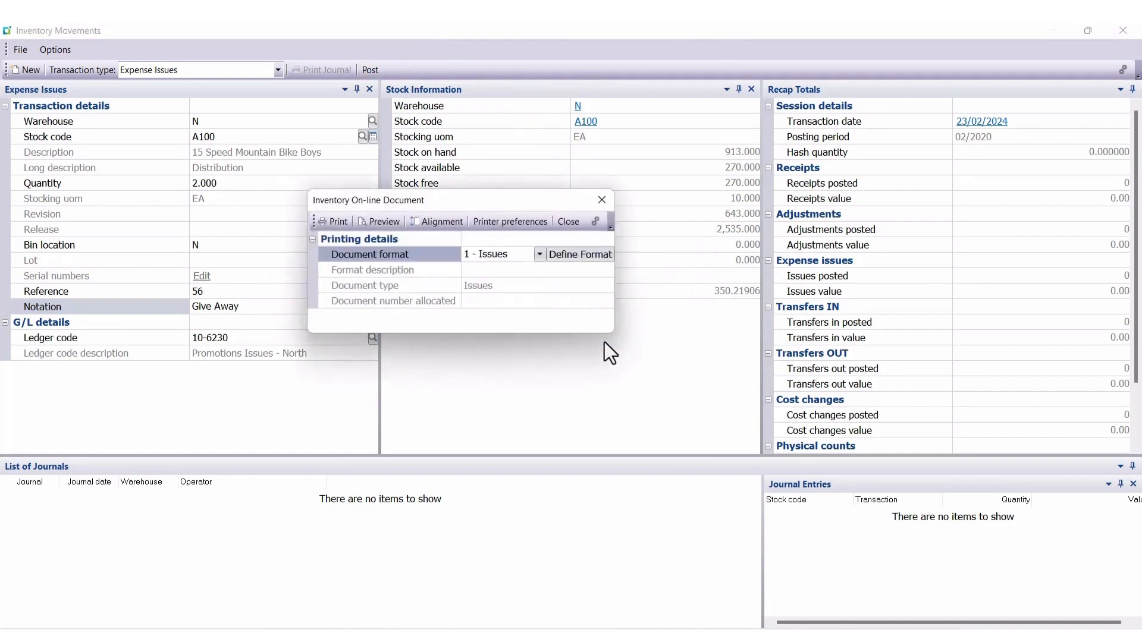
click(566, 223)
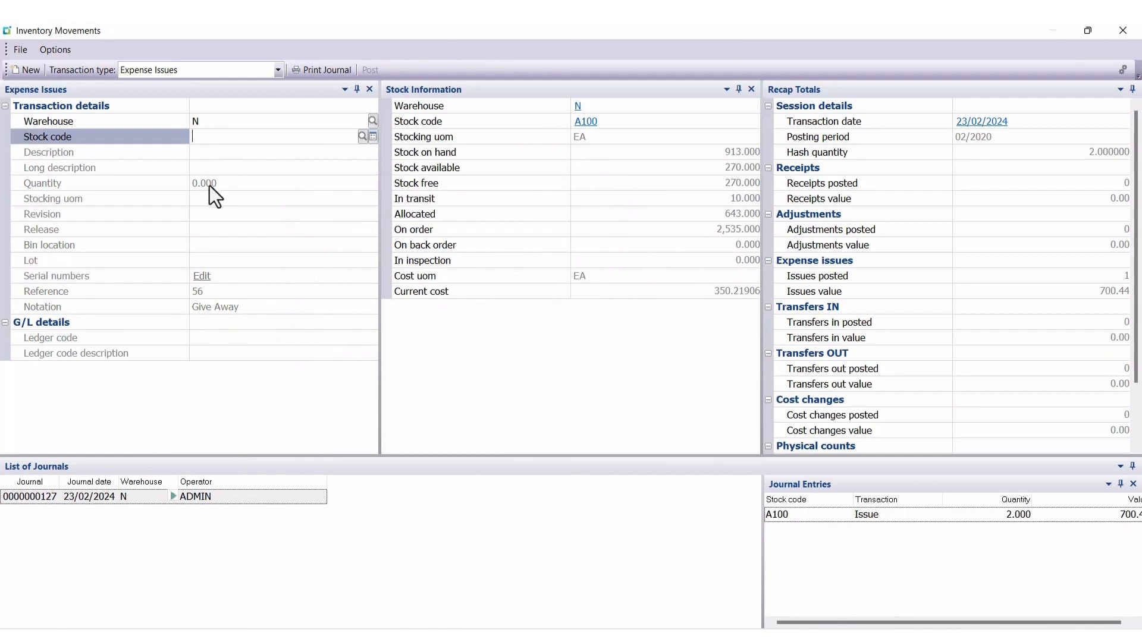
Select stock code A101 for a second expense issue and set the quantity to 2.
click(363, 137)
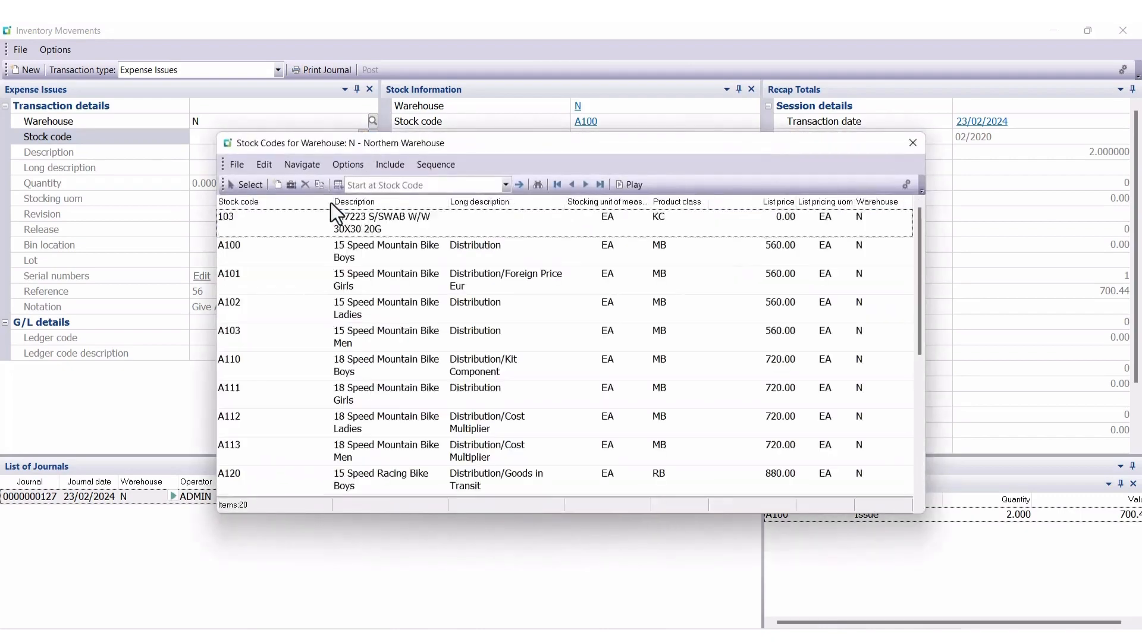
click(333, 290)
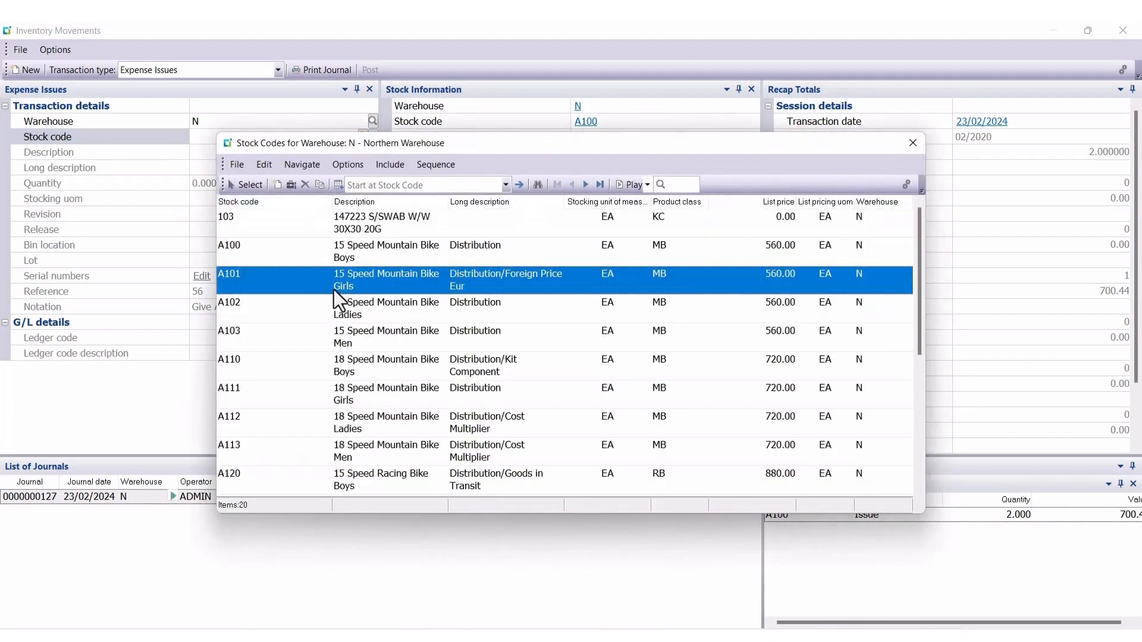
click(242, 180)
key(Tab)
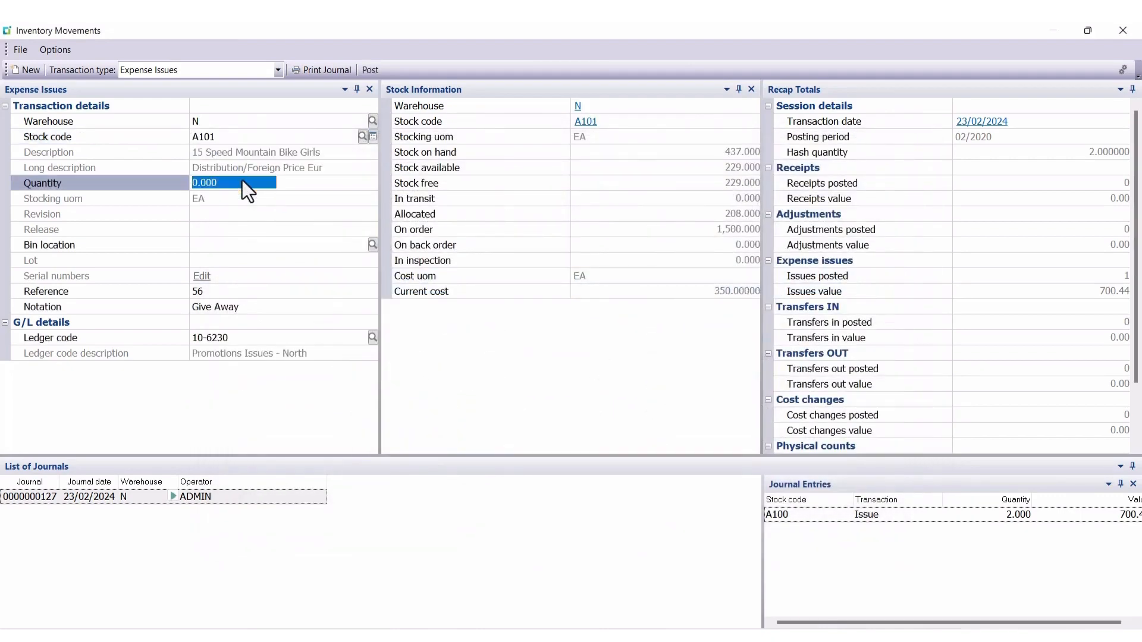
text(2)
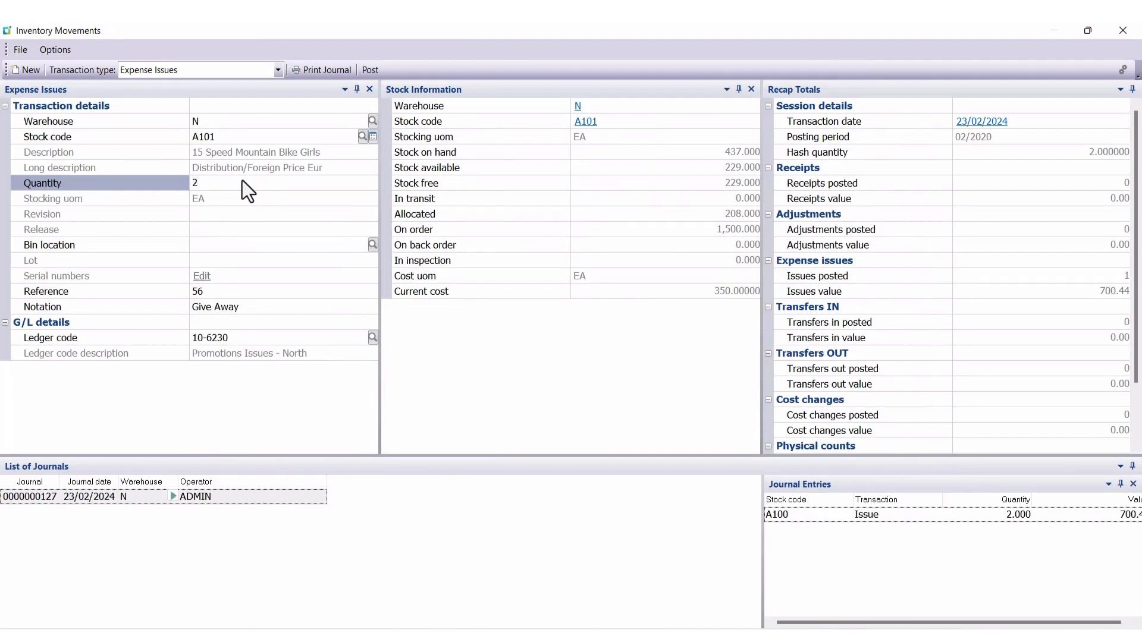
key(Tab)
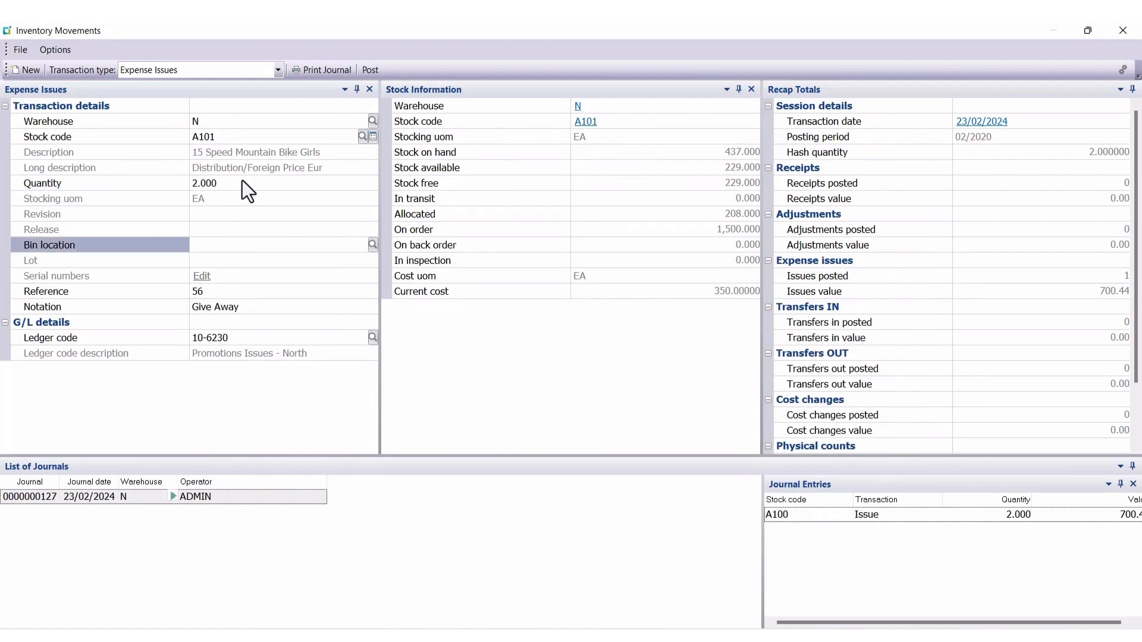
Set bin location N for the A101 issue, keep the existing reference and notation, and post it without printing the document.
text(N)
key(Tab)
key(Tab)
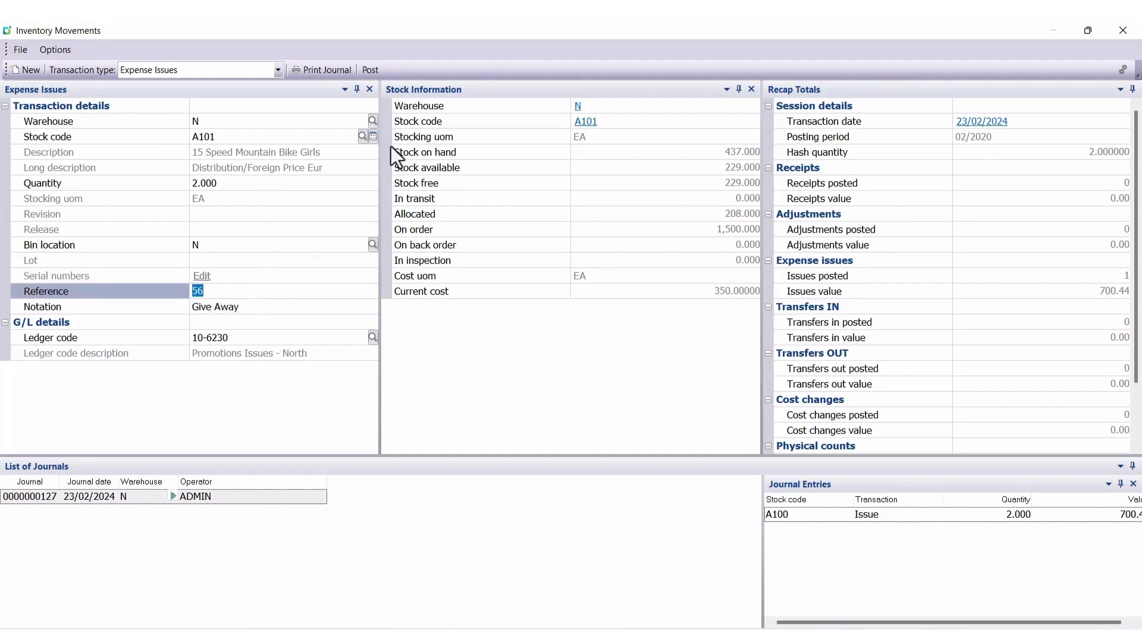
click(371, 70)
click(598, 348)
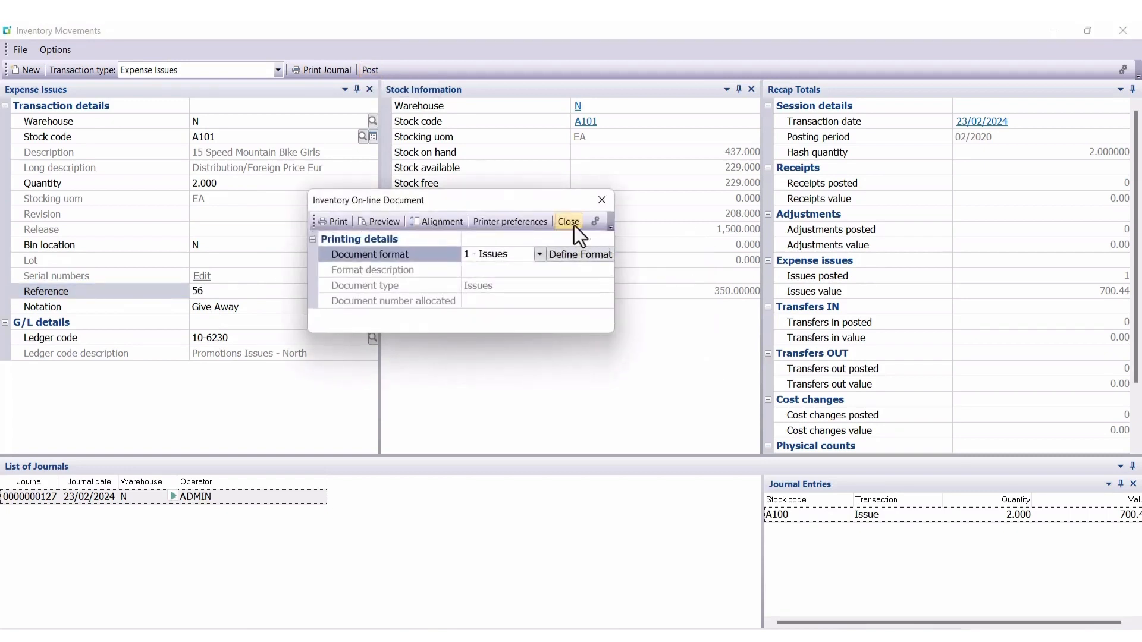
click(572, 225)
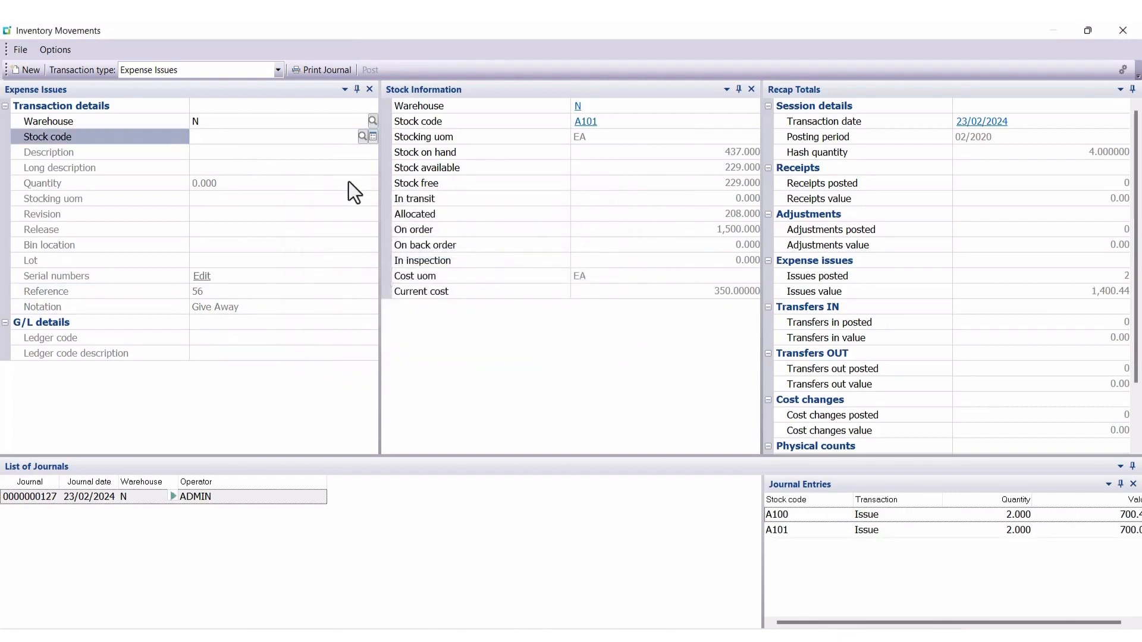
Close and reopen Inventory Movements, and set the transaction type to Transfers OUT.
click(1124, 32)
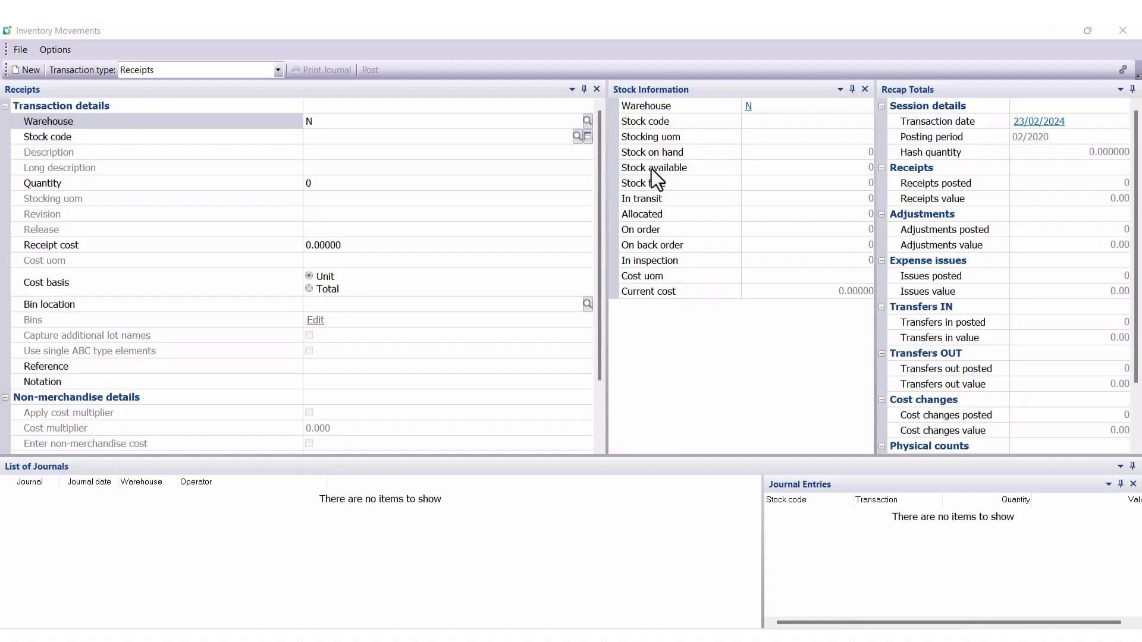
click(278, 70)
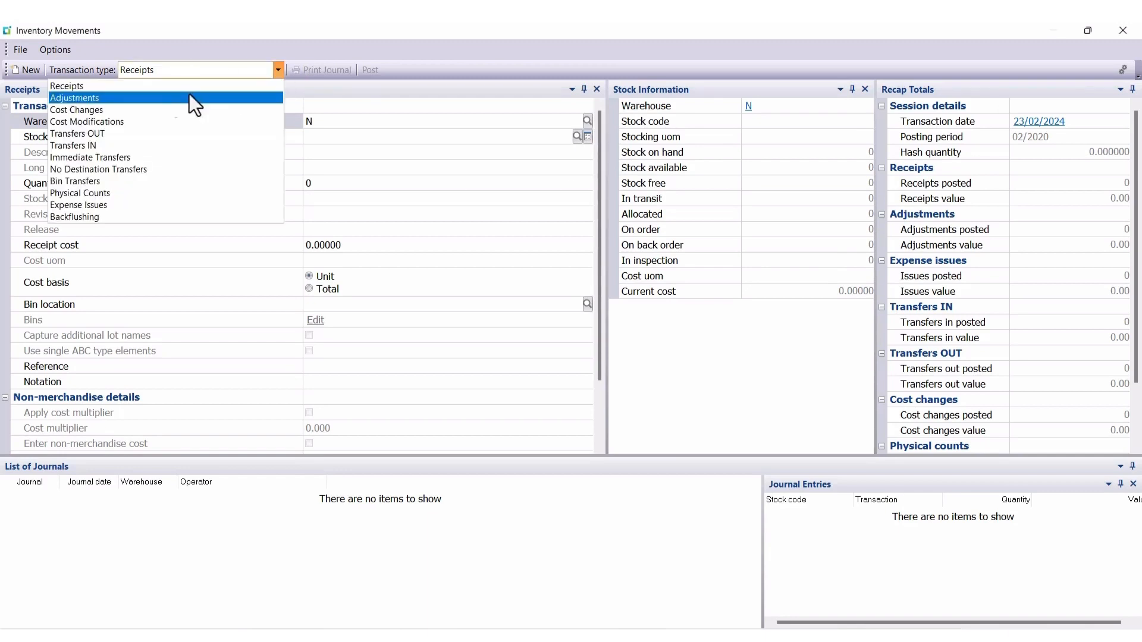
click(124, 133)
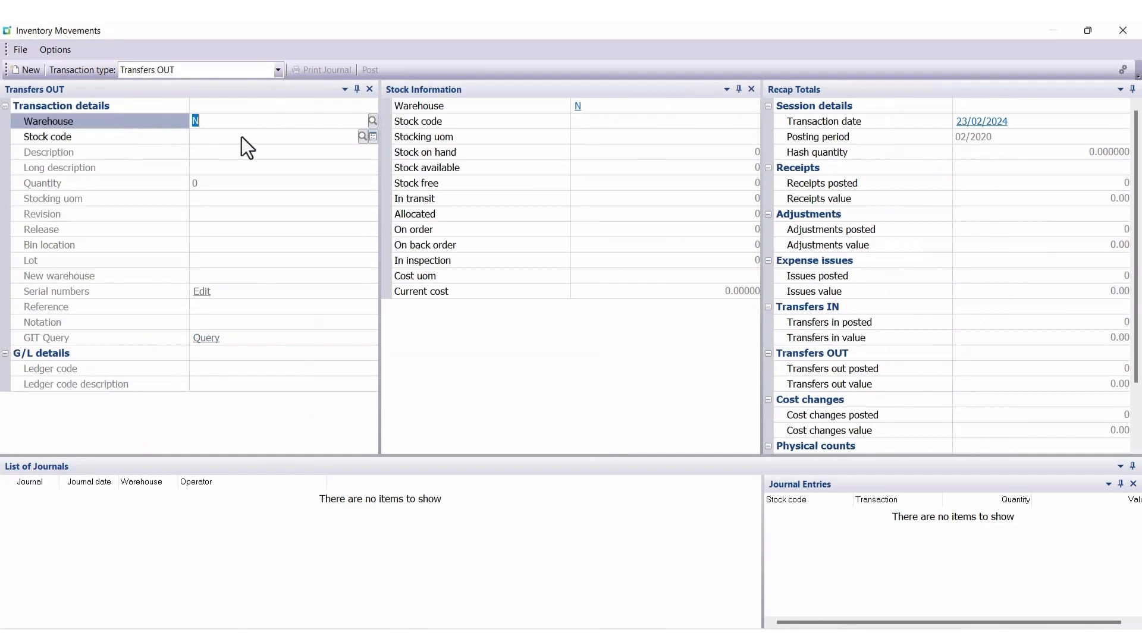
Enter stock code A101 with a quantity of 10 for the transfer out of warehouse N.
click(241, 137)
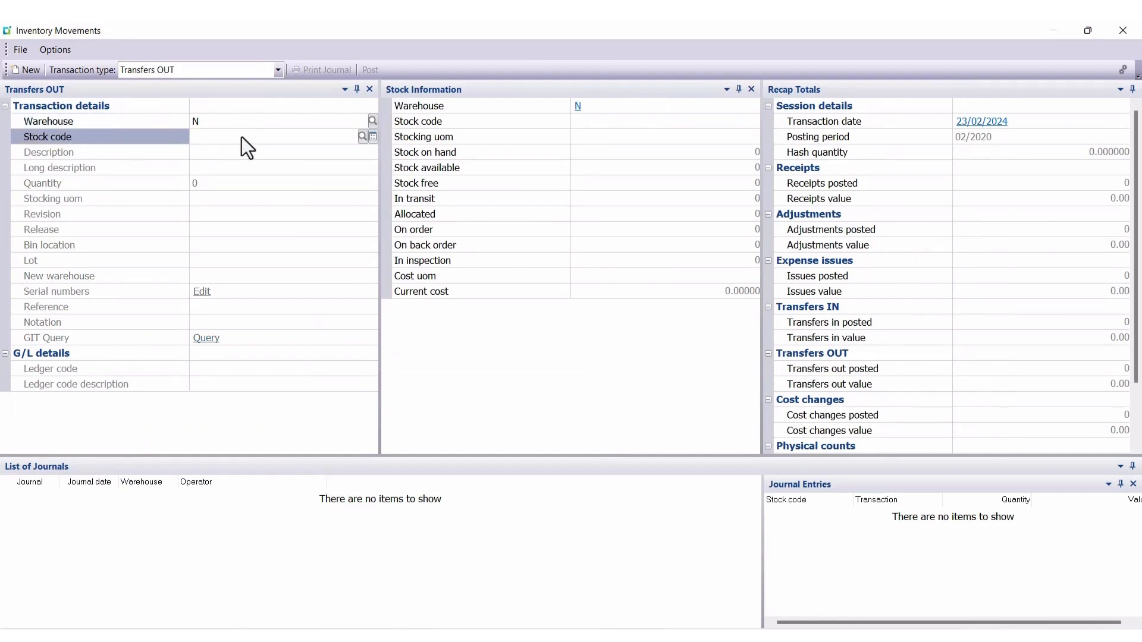
text(A101)
key(Return)
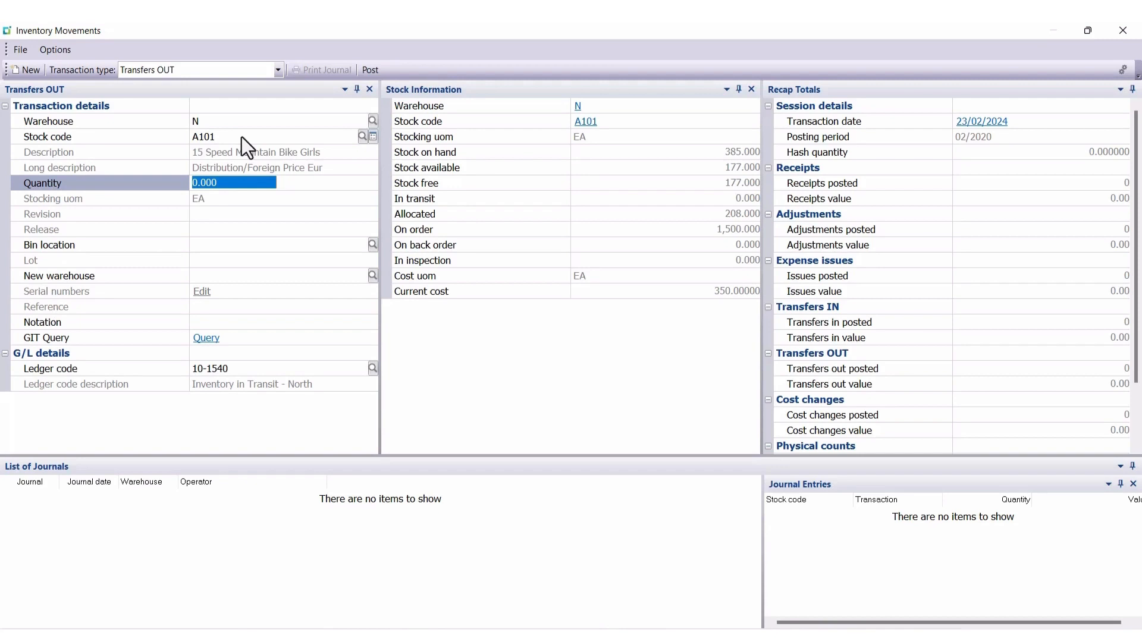
text(10)
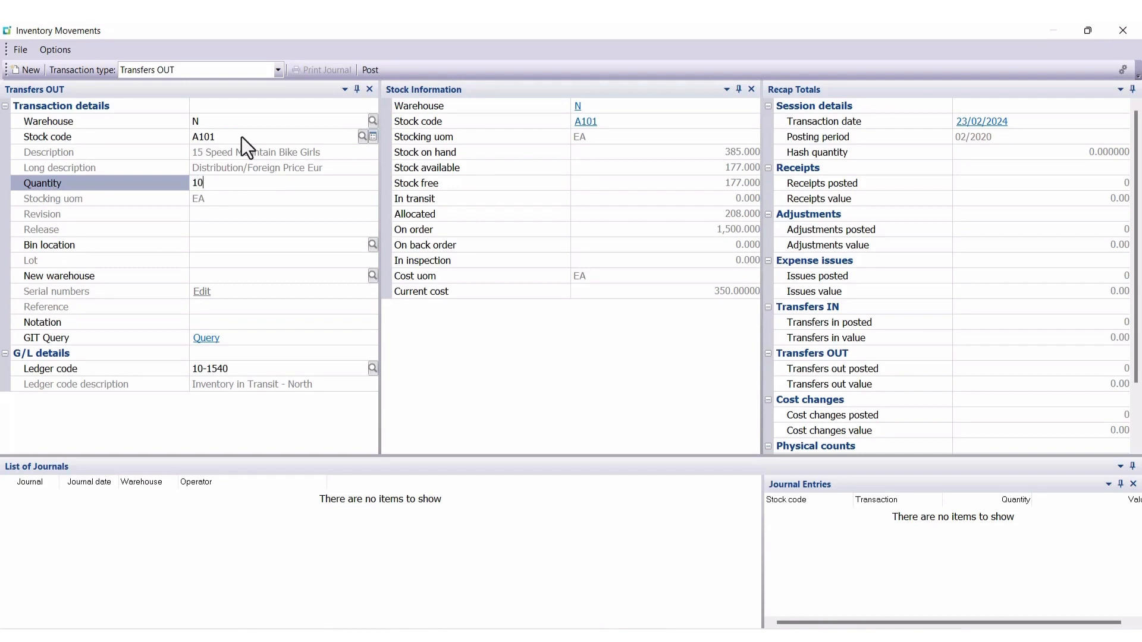
key(Return)
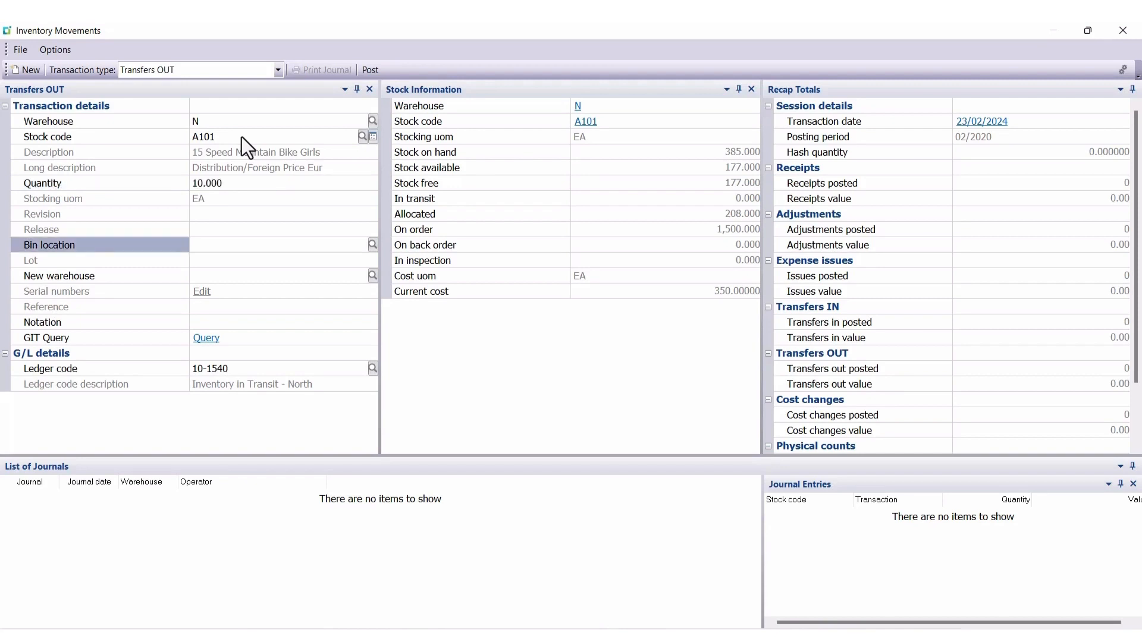
Set the transfer's bin location to N and choose S as the new warehouse.
text(N)
key(Return)
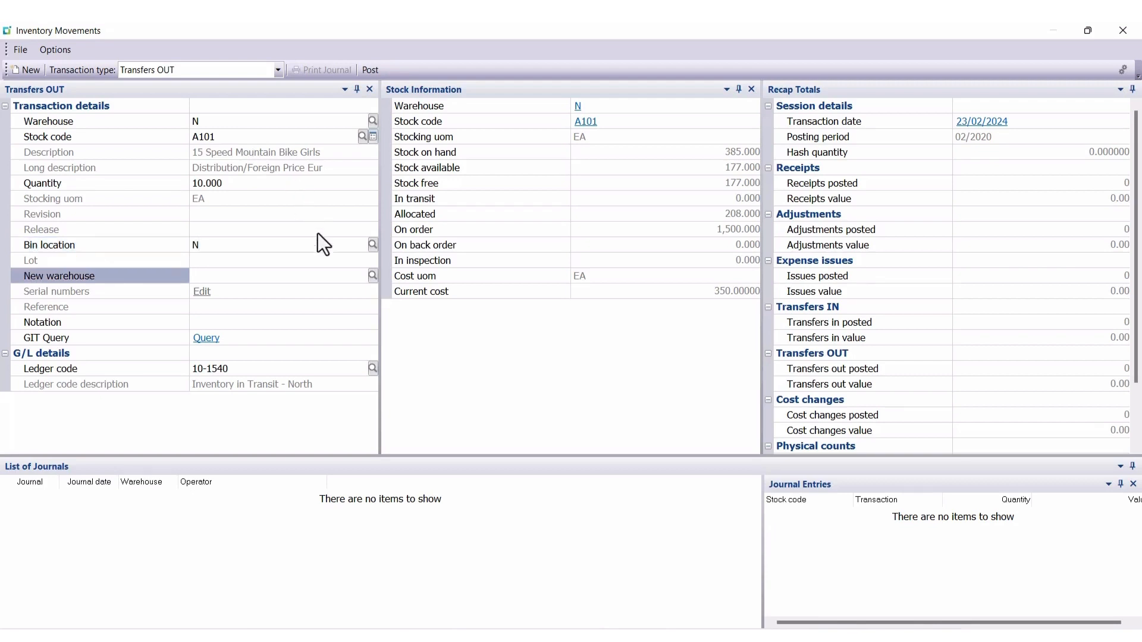
click(373, 276)
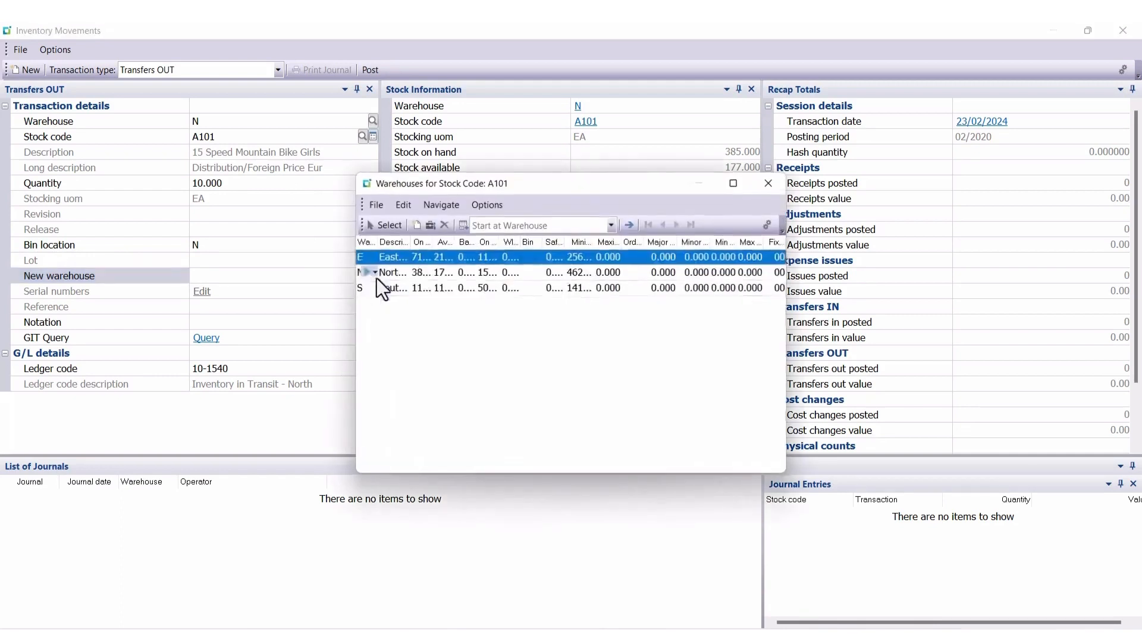
right_click(369, 288)
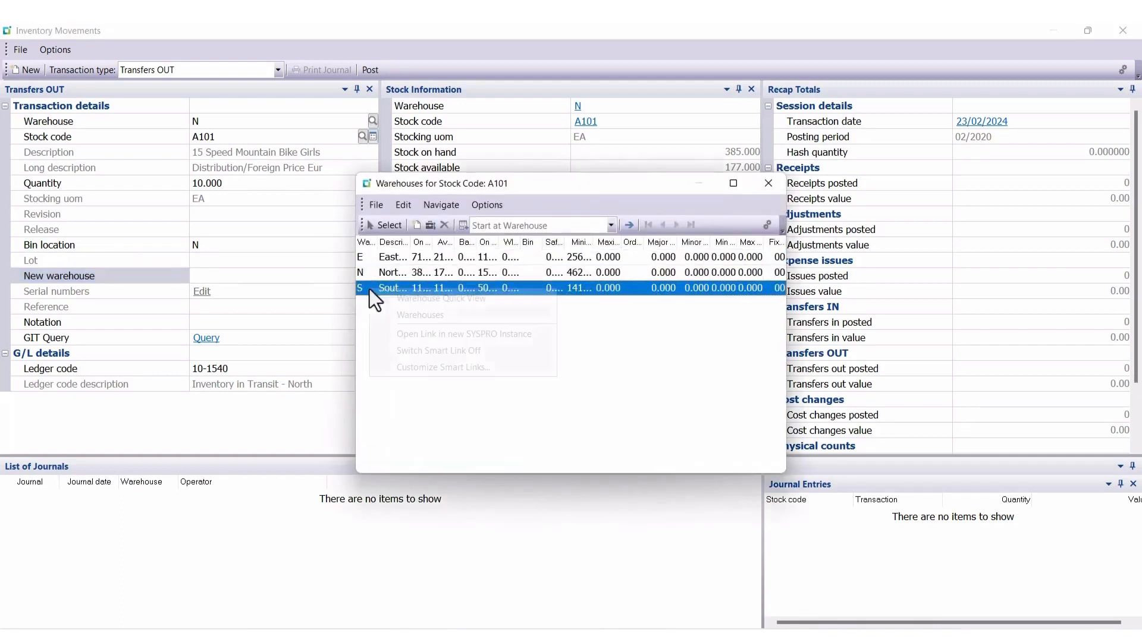
click(381, 229)
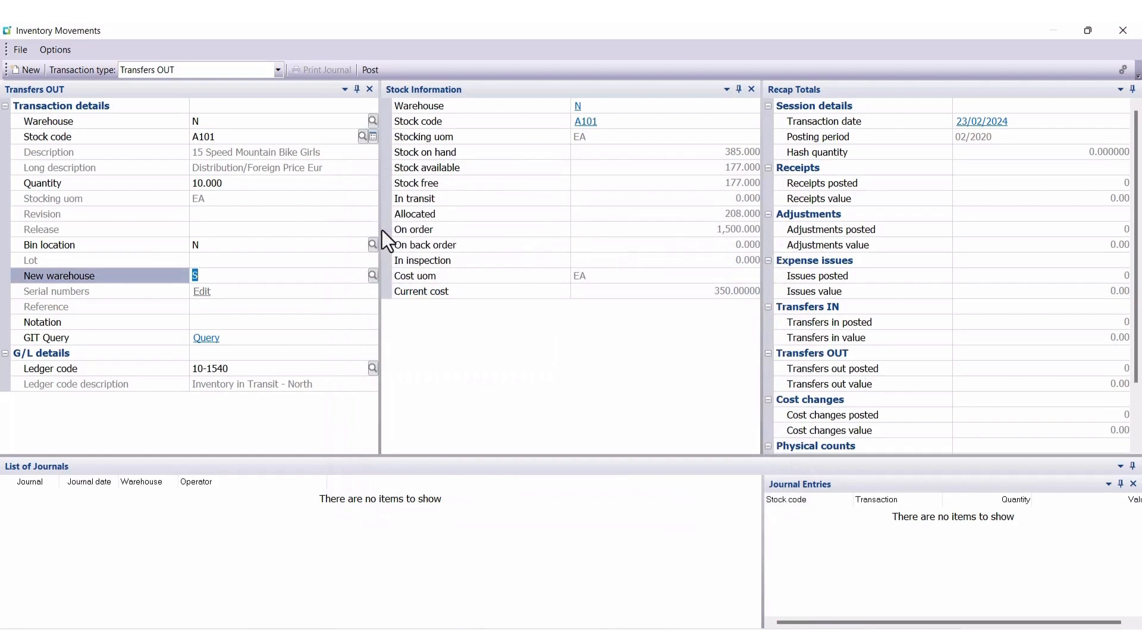
key(Tab)
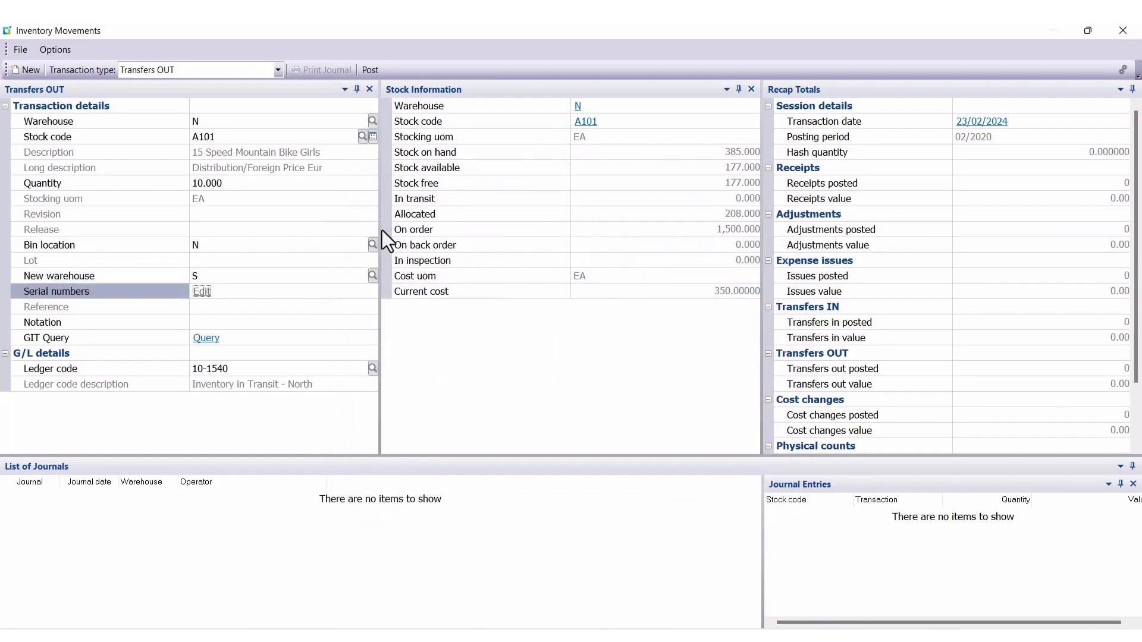
Enter Goods transfer as the notation for the transfer out.
key(Tab)
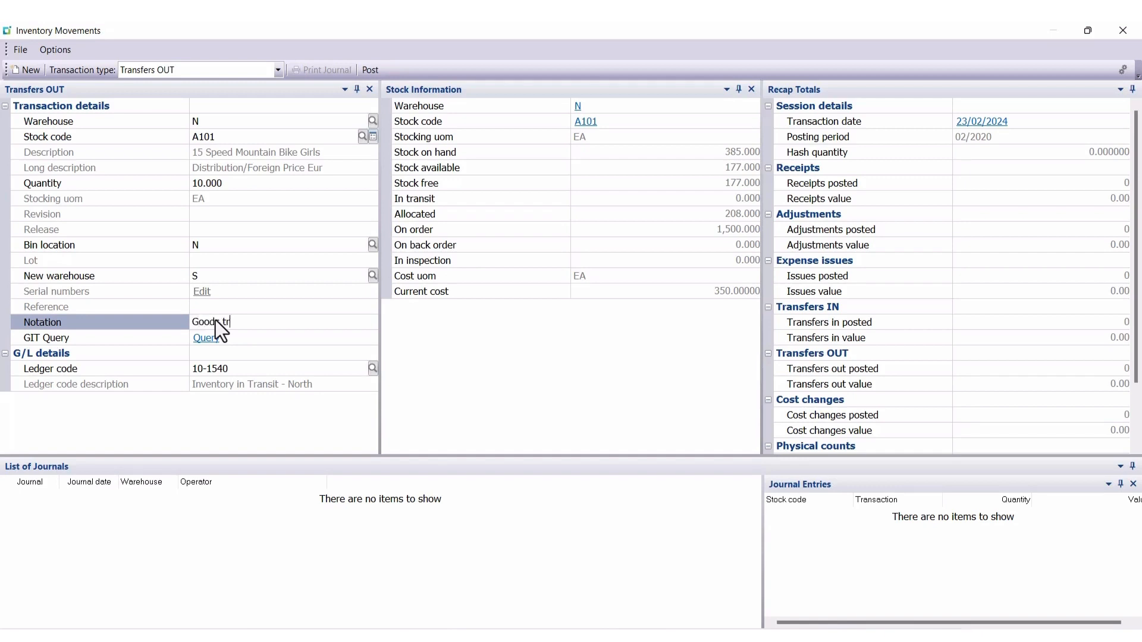
text(sfer)
key(Tab)
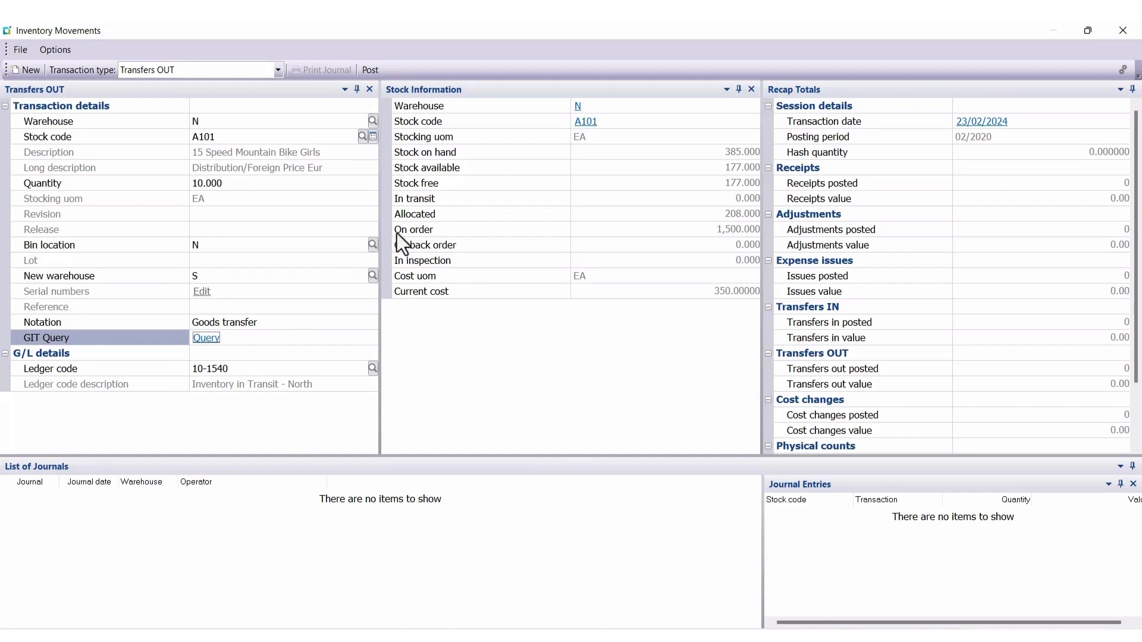
Post the transfer out, close the on-line document window without printing, and acknowledge the goods in transit reference.
click(368, 69)
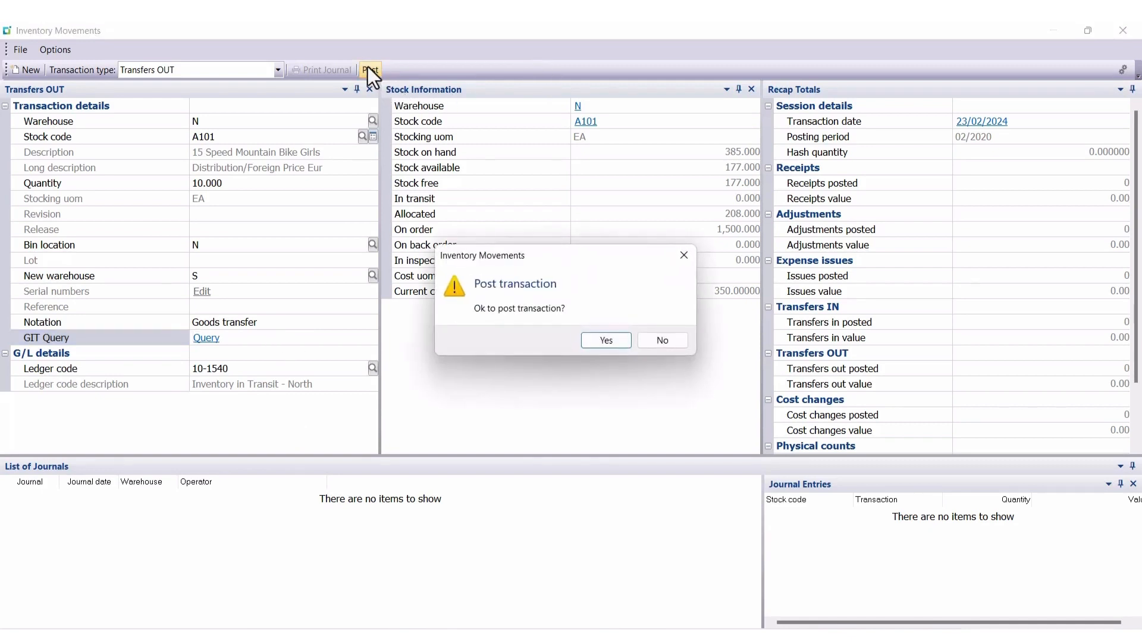
click(614, 345)
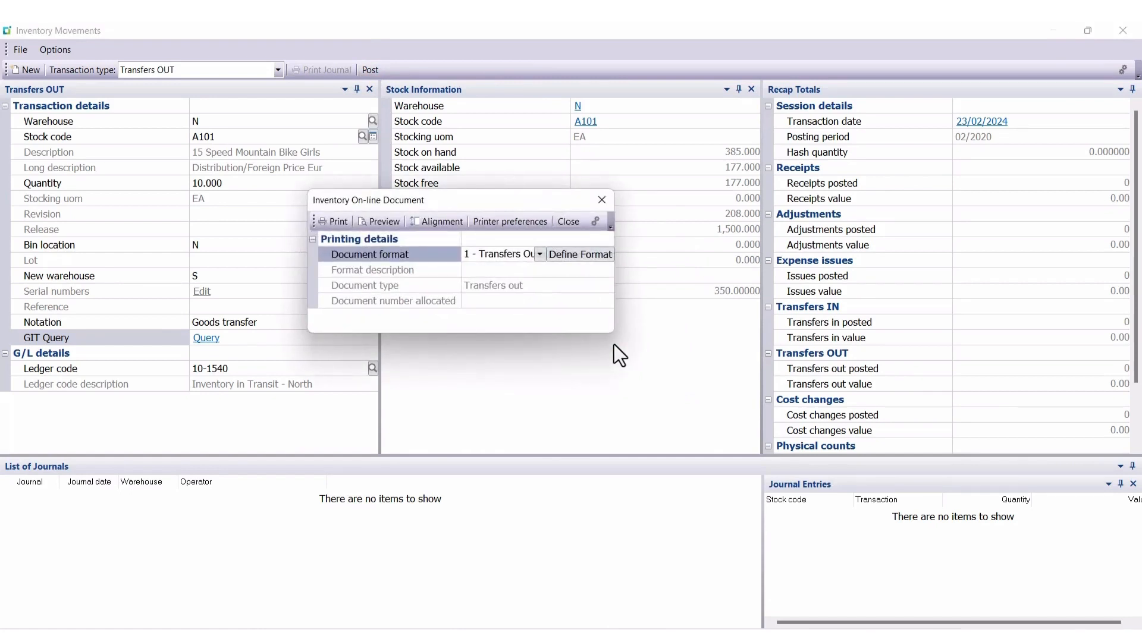
click(567, 222)
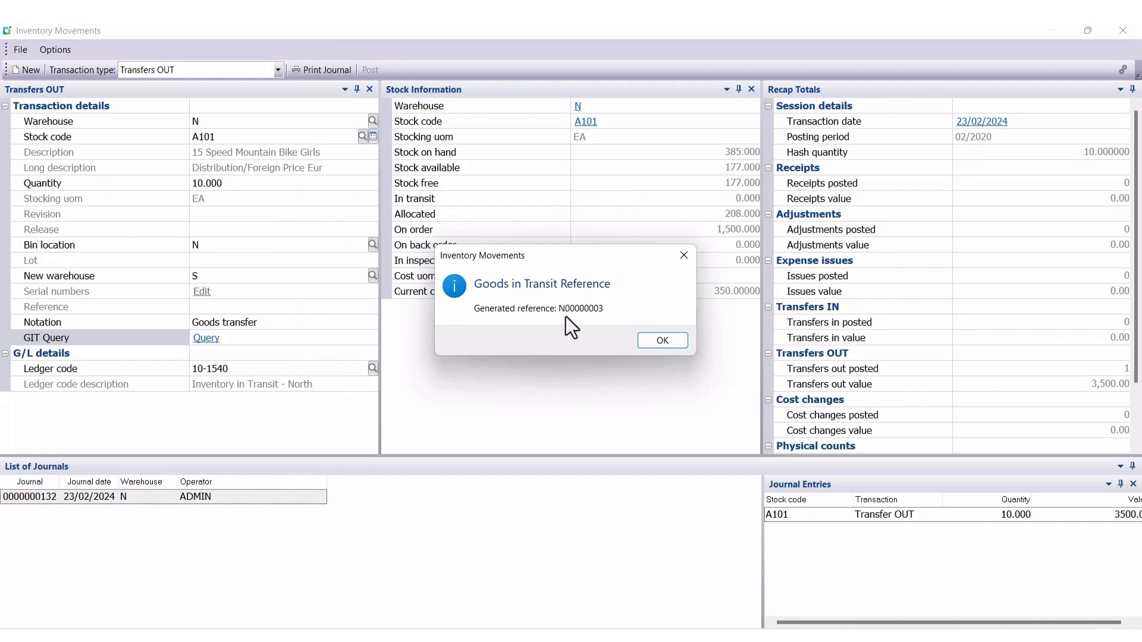
click(662, 340)
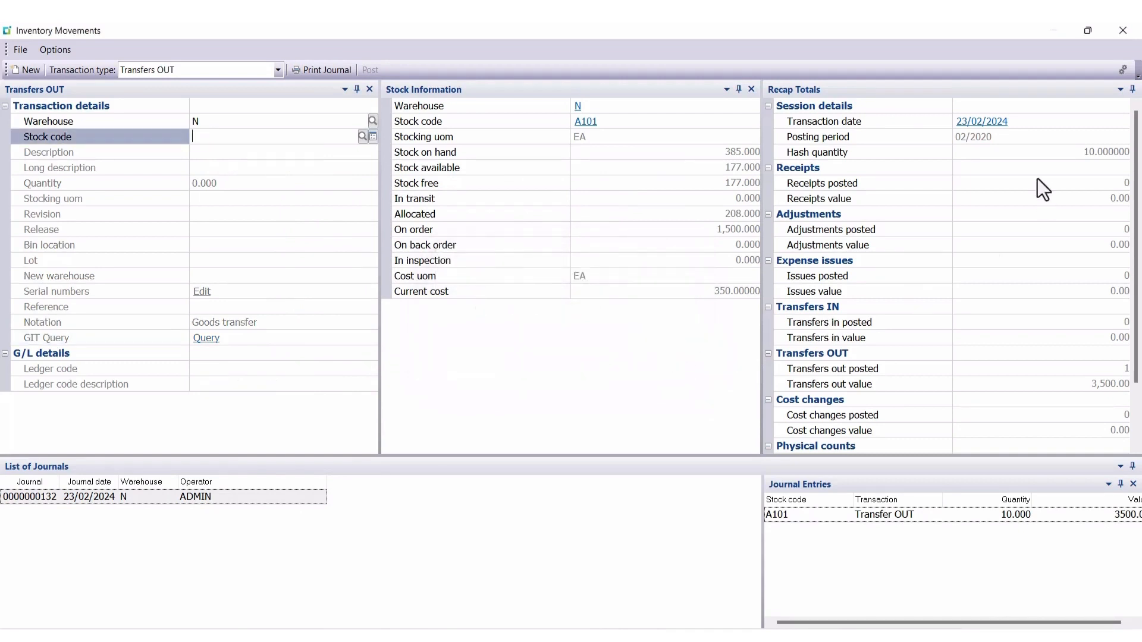
Close the completed transfer out session and start a Transfers IN transaction for warehouse N.
click(1126, 34)
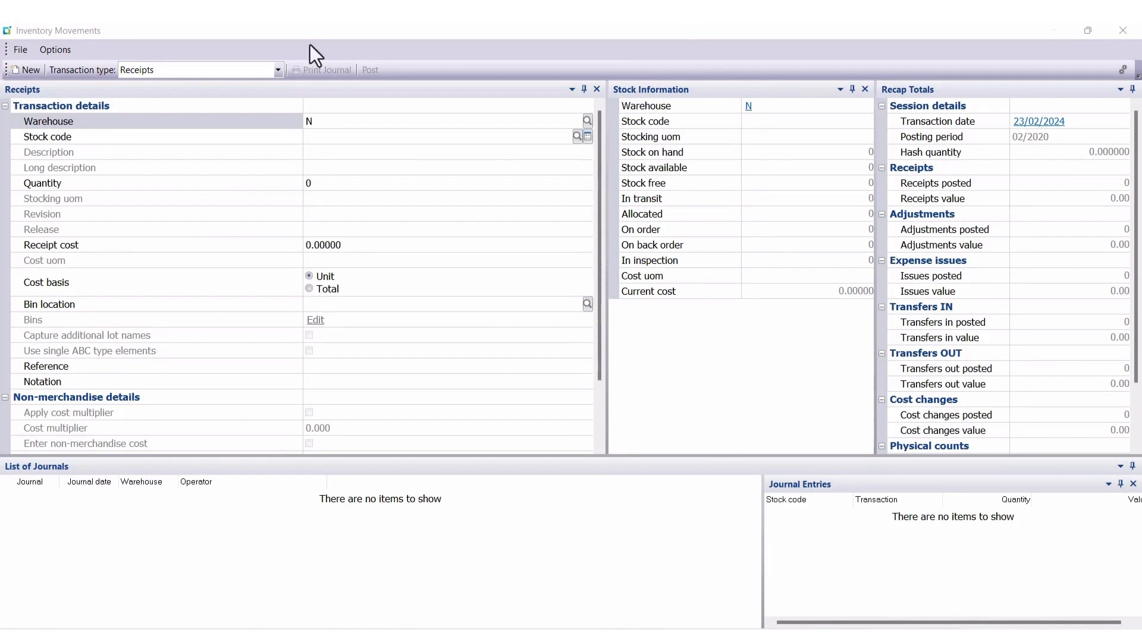
click(277, 70)
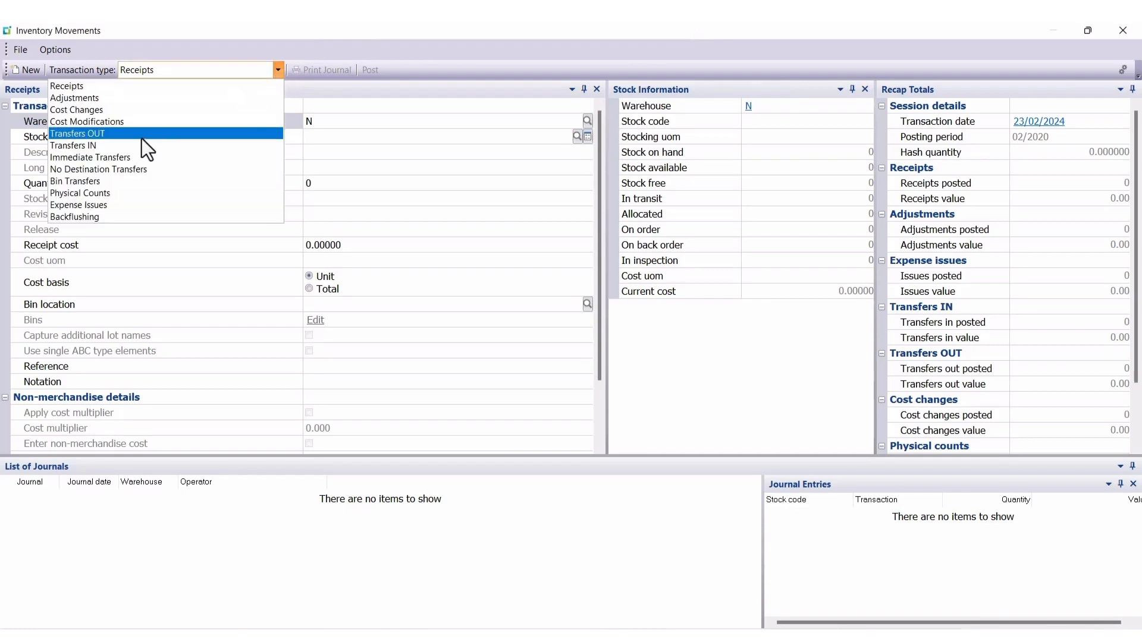
click(75, 146)
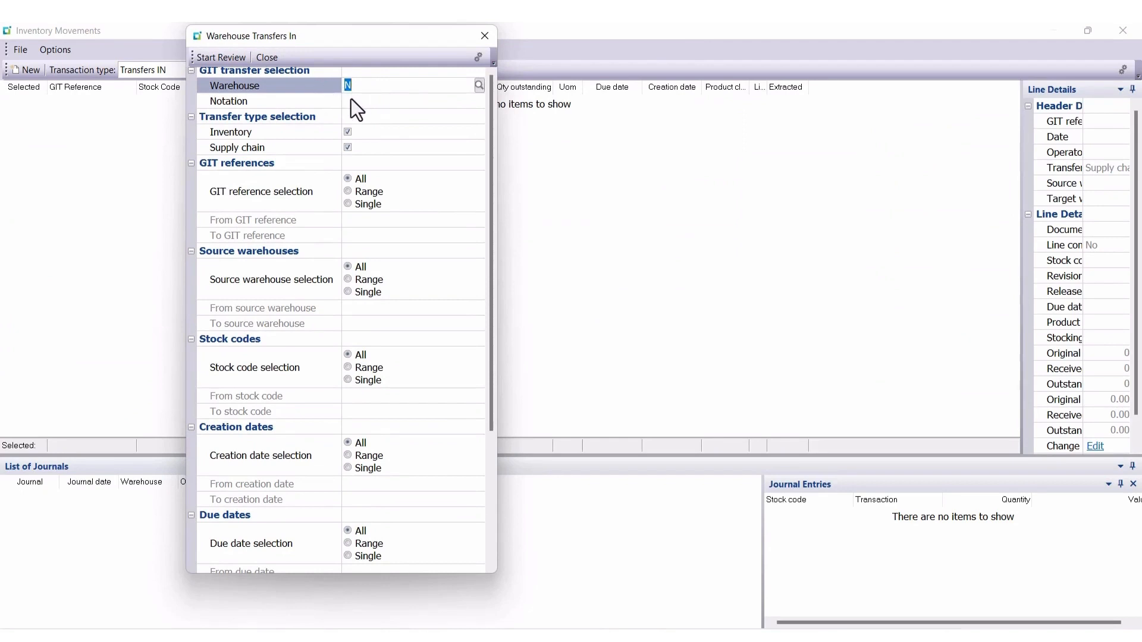
click(355, 106)
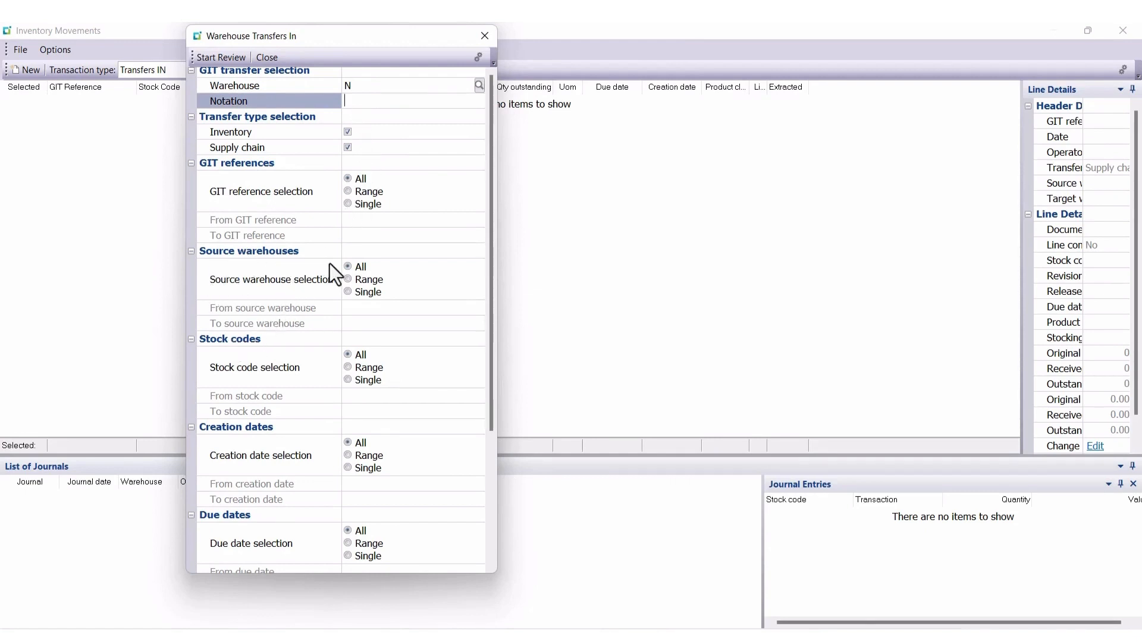
Limit the transfer in selection to the single source warehouse S, chosen from the warehouse list.
click(348, 295)
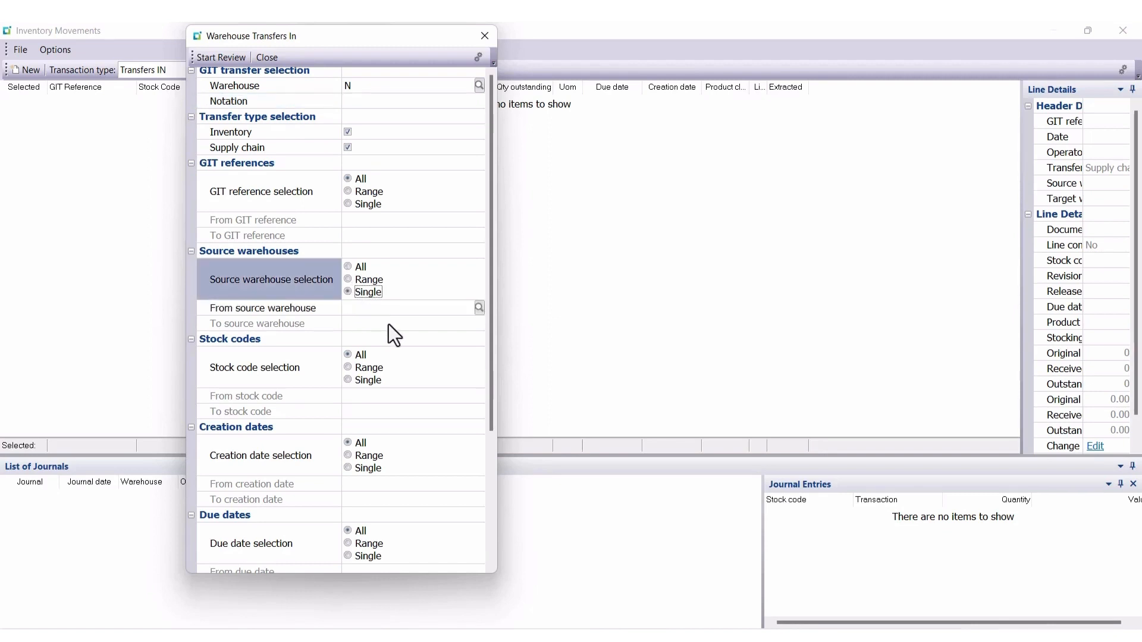
click(353, 306)
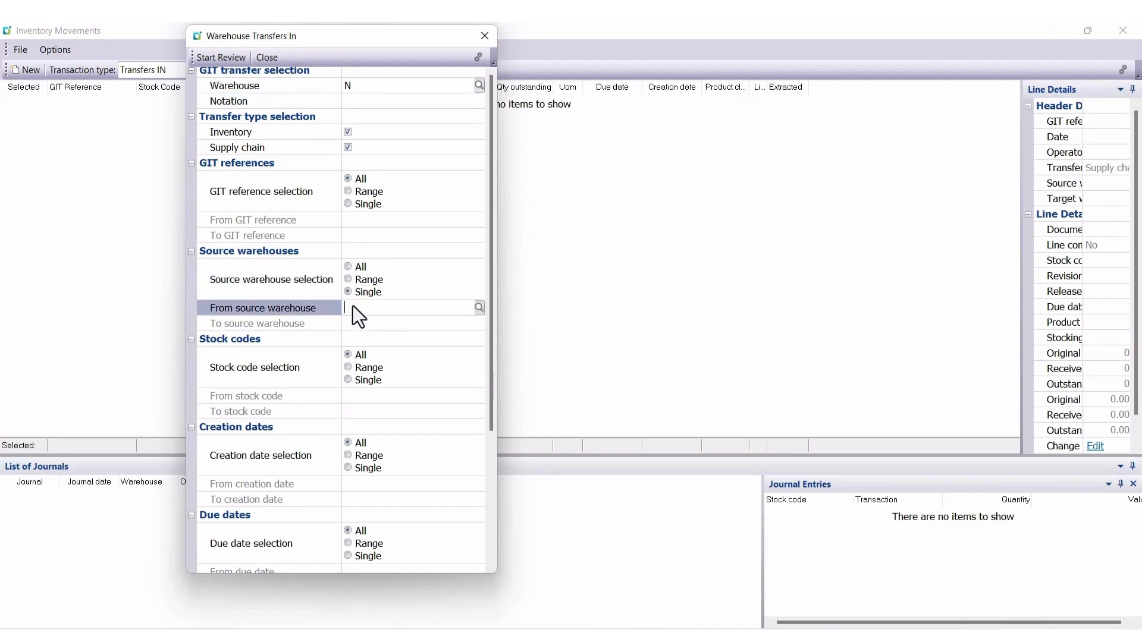
click(479, 308)
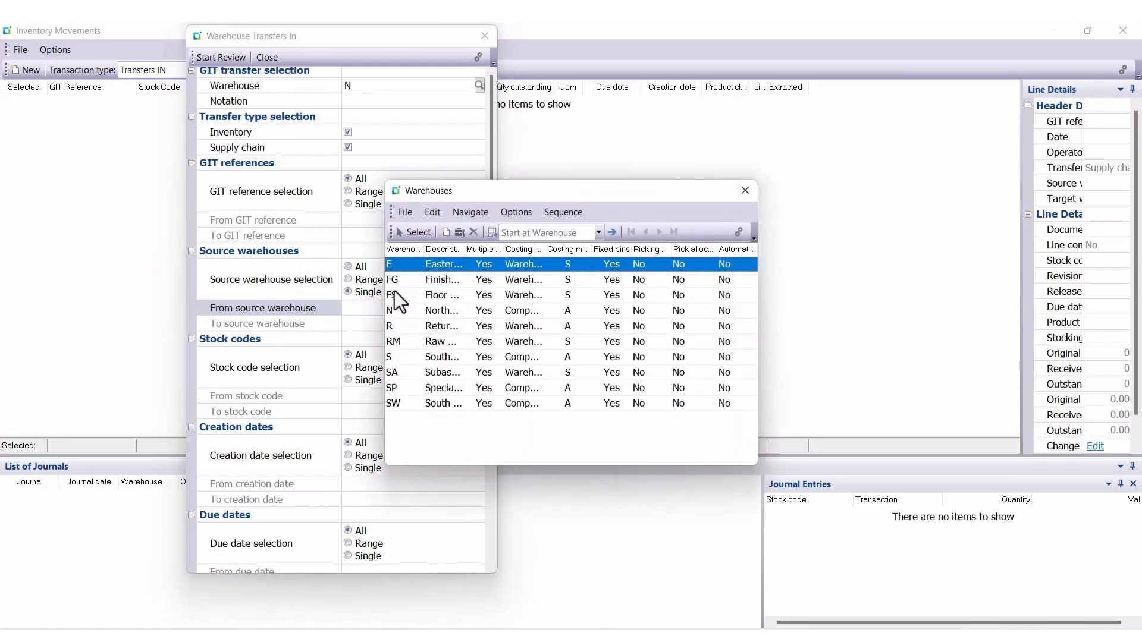
click(396, 359)
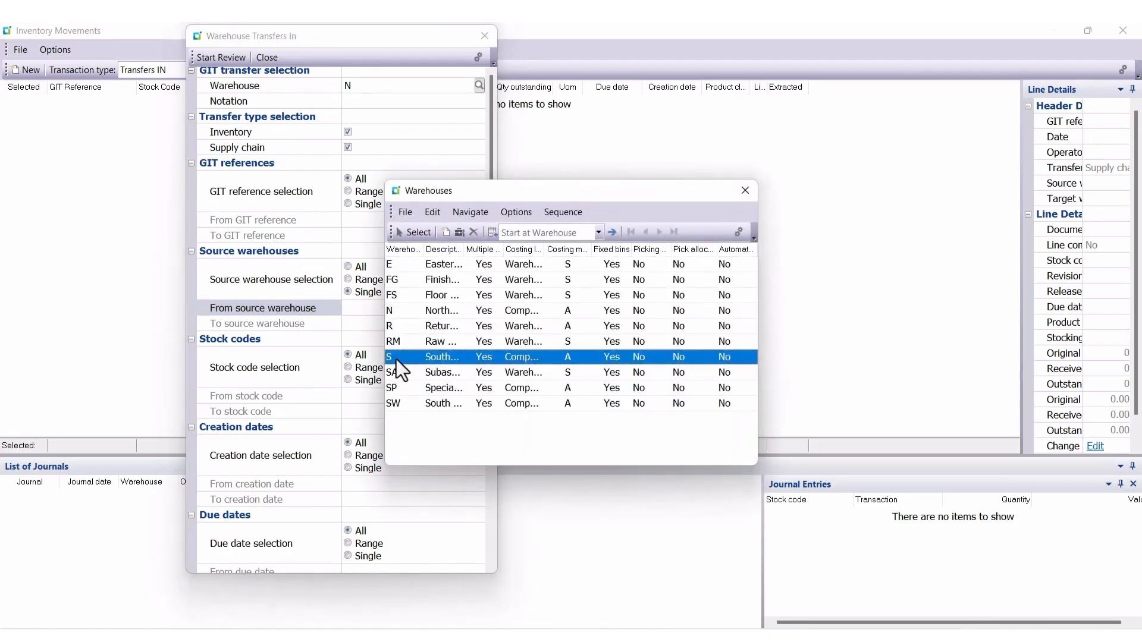
click(413, 232)
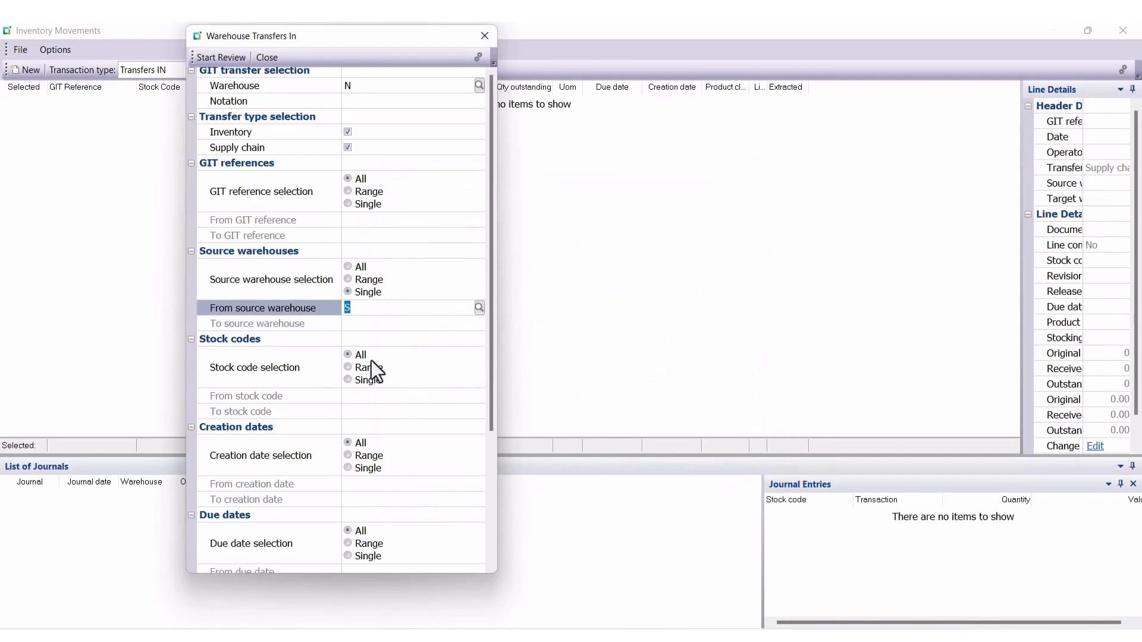
Limit the transfer in selection to the single stock code A100 and start the review.
click(347, 381)
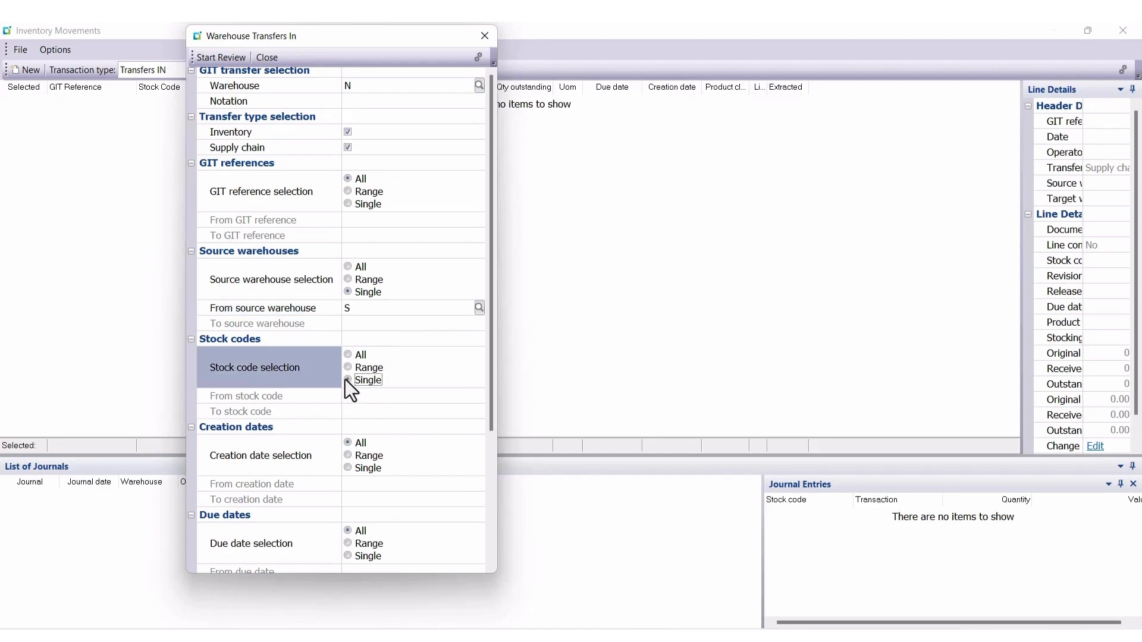
click(356, 399)
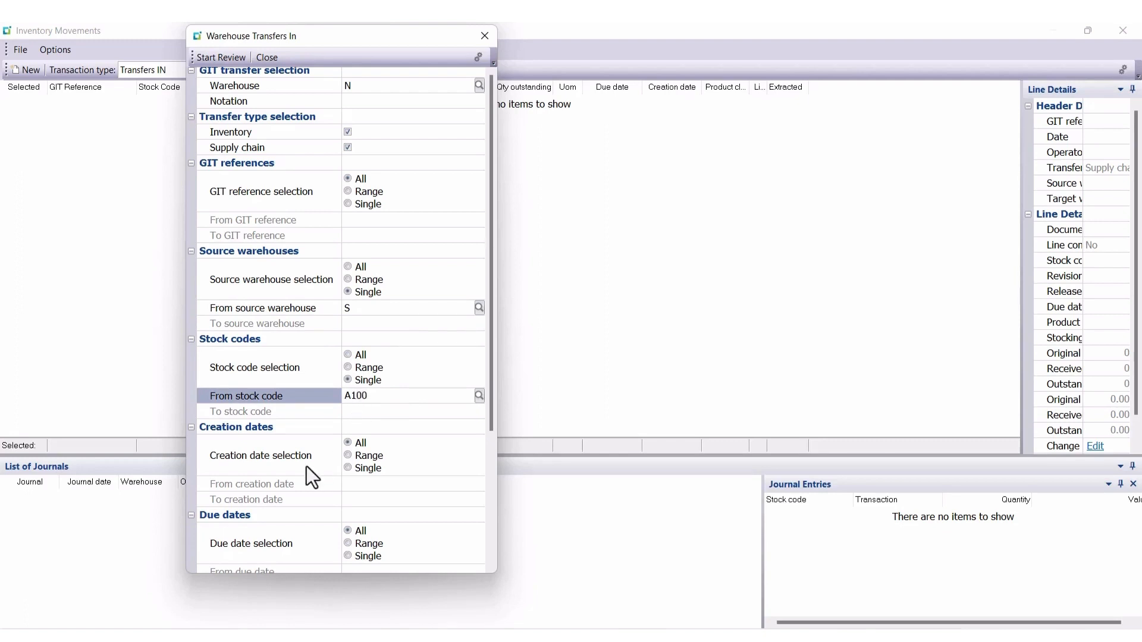
click(224, 58)
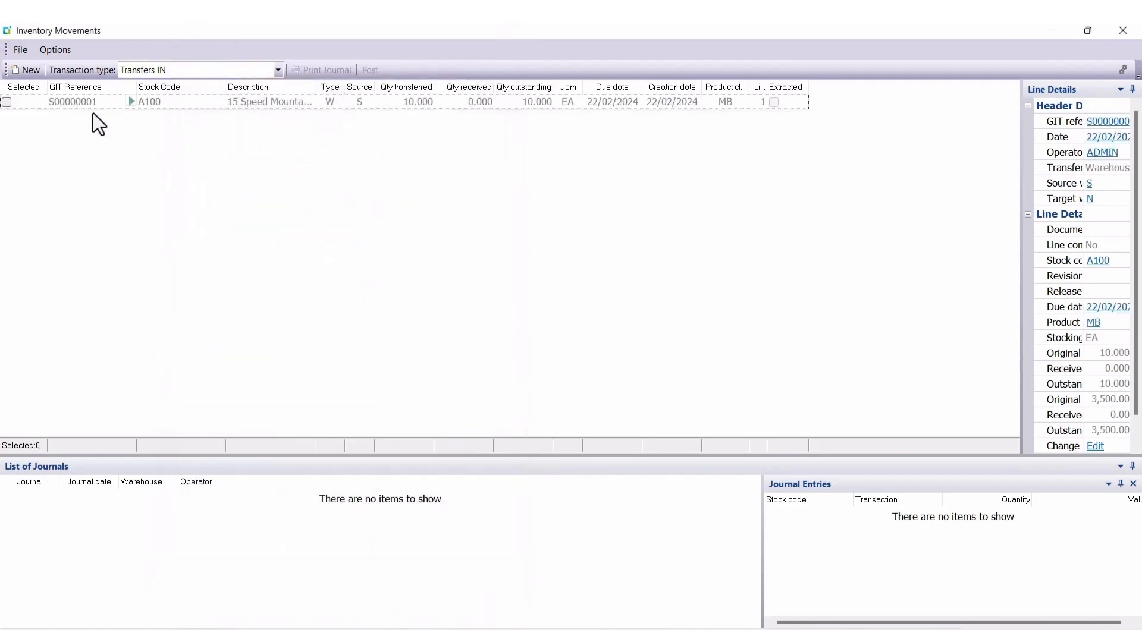
Select and post the A100 goods in transit line from warehouse S, and close the transfer in session.
click(11, 107)
click(8, 103)
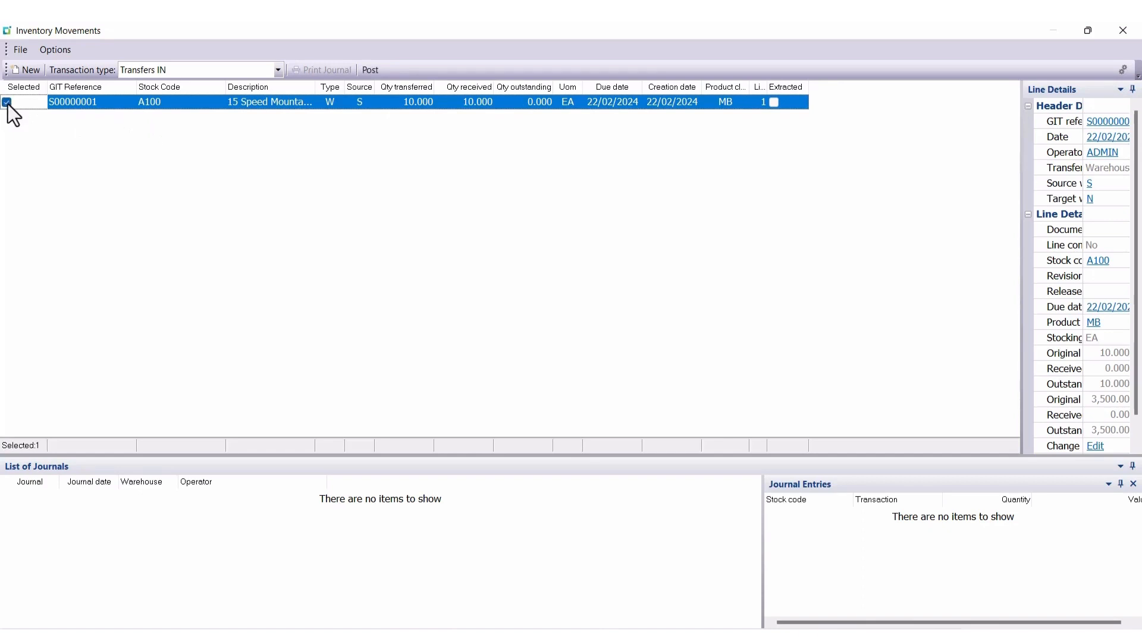
click(373, 70)
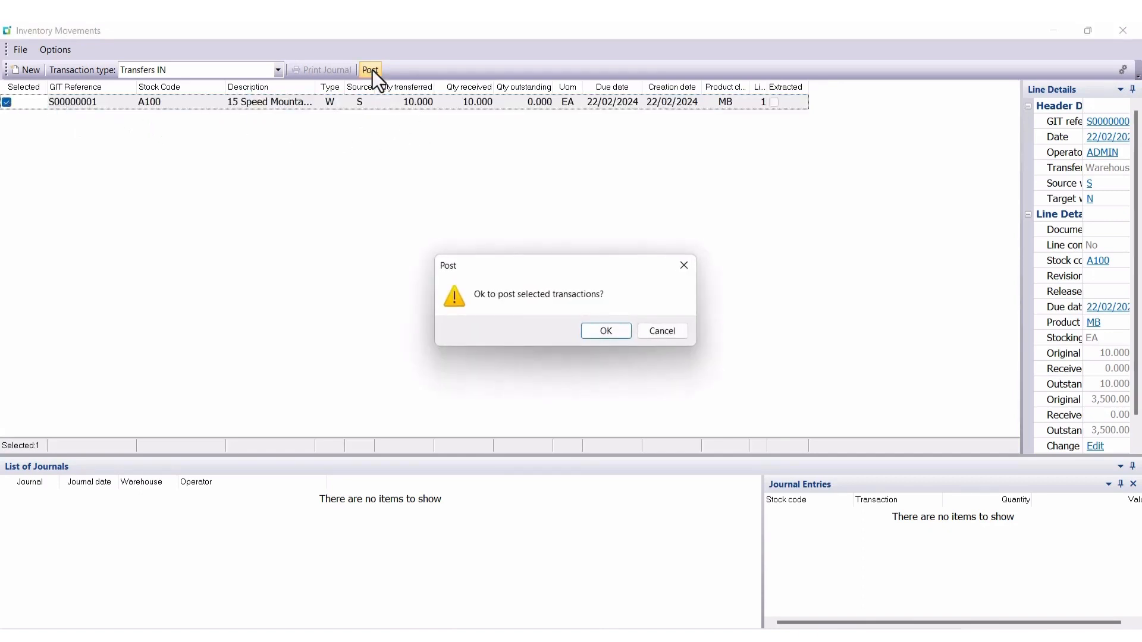
click(604, 330)
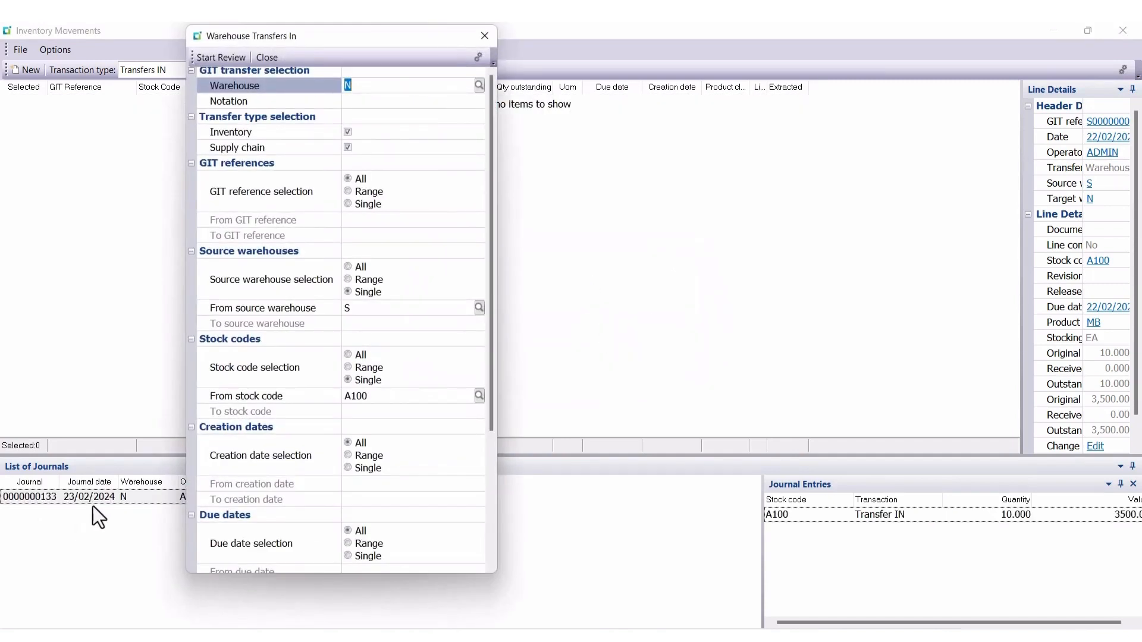
click(483, 36)
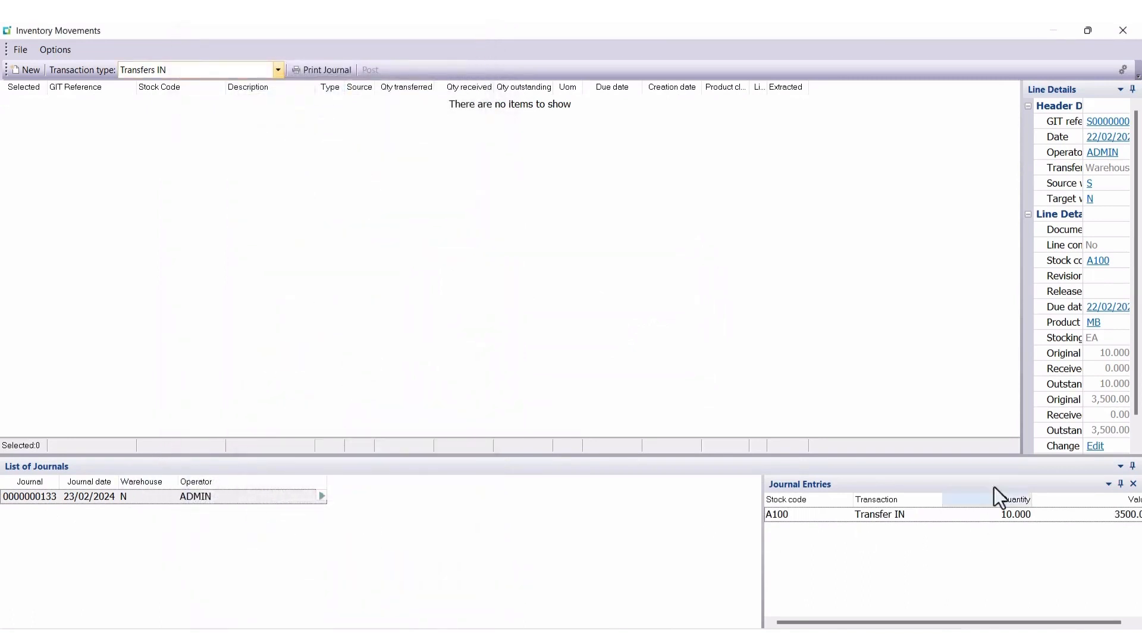
click(1121, 31)
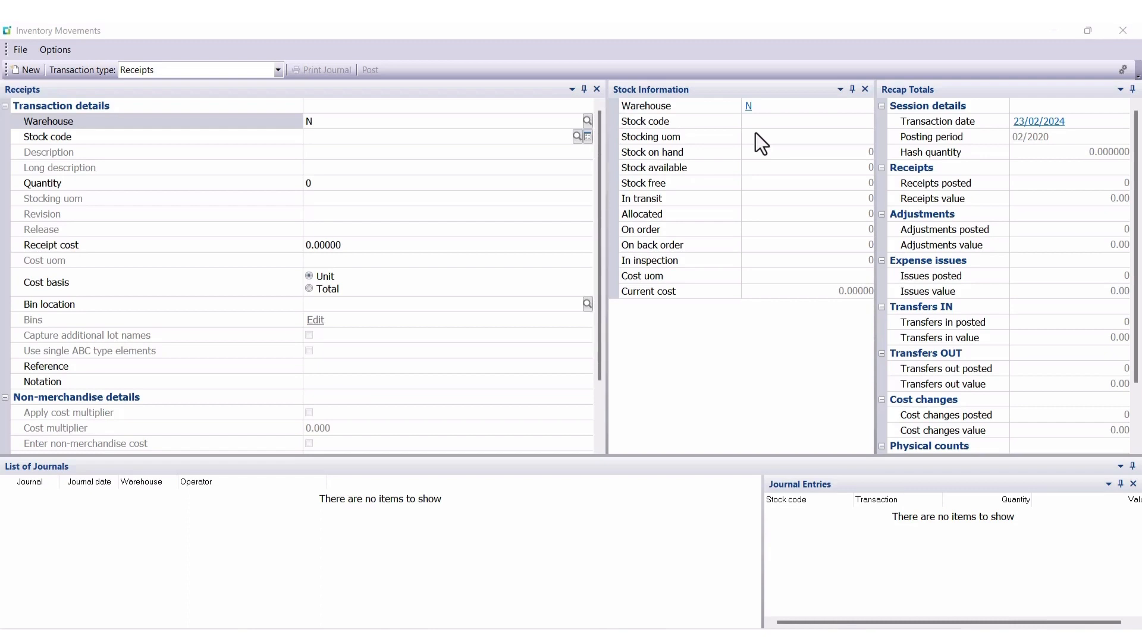
Start an Expense Issues transaction for warehouse N and choose stock code A100 from the stock code list.
click(277, 70)
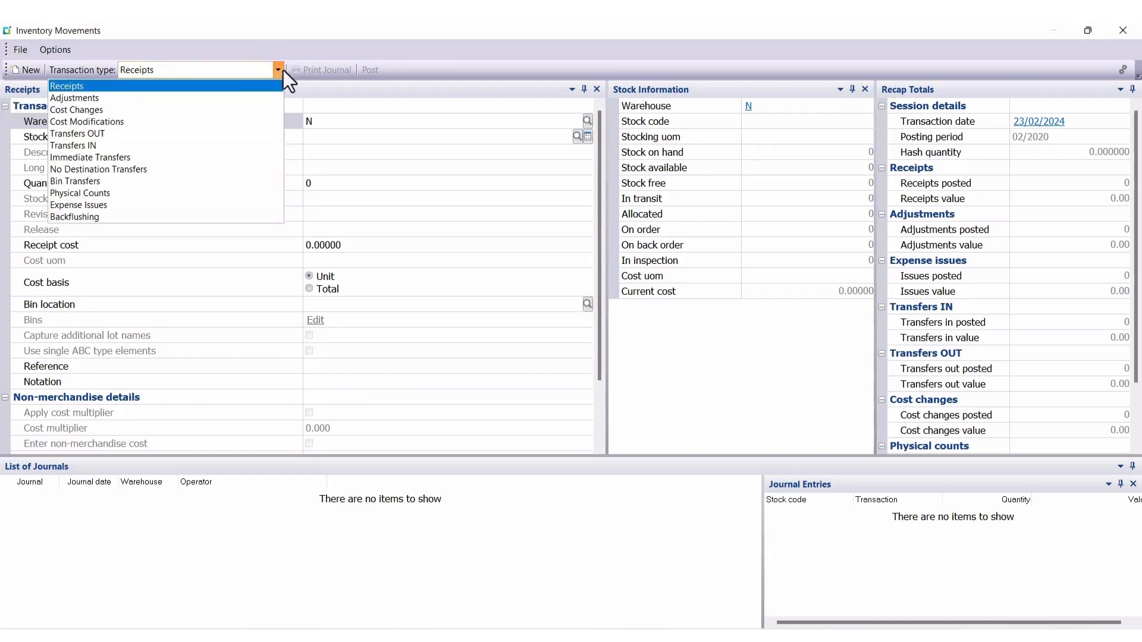
click(105, 205)
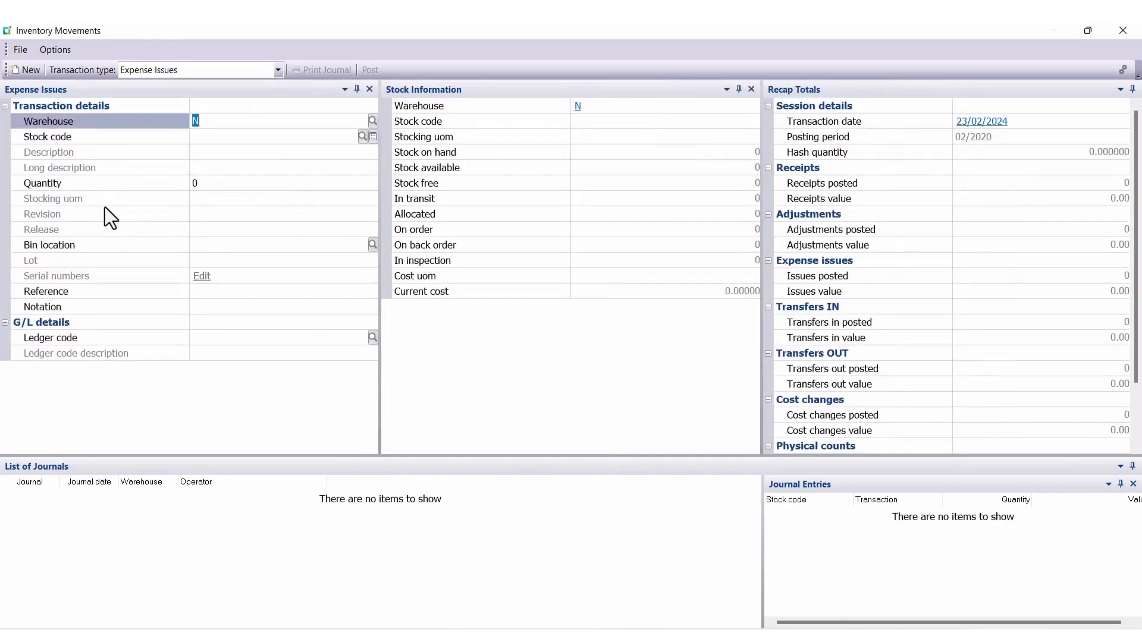
click(191, 135)
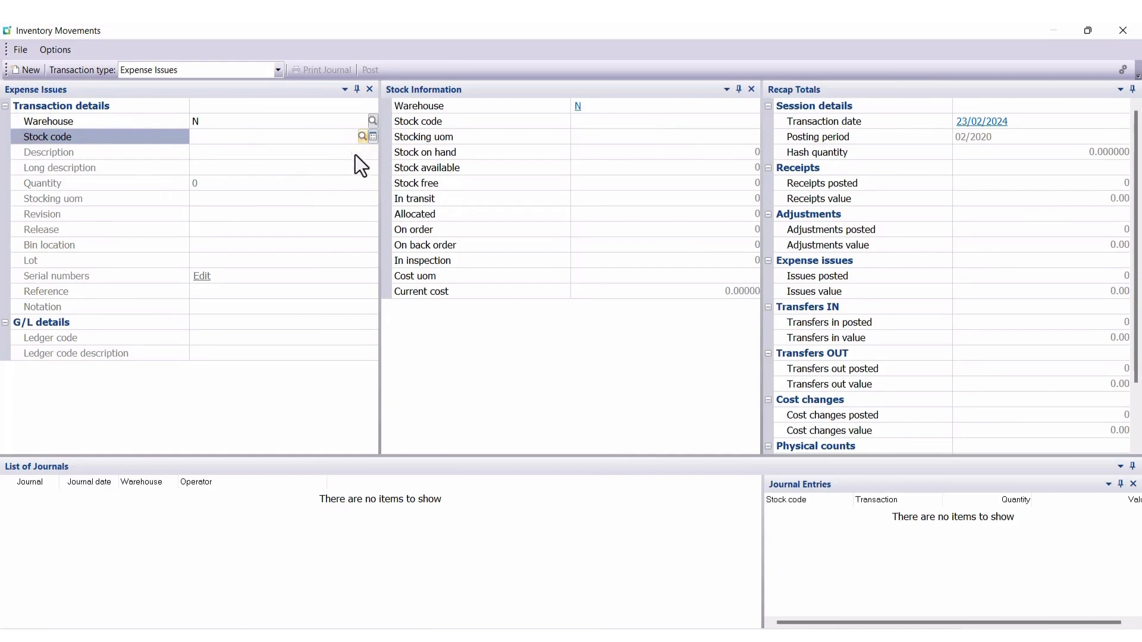
click(363, 139)
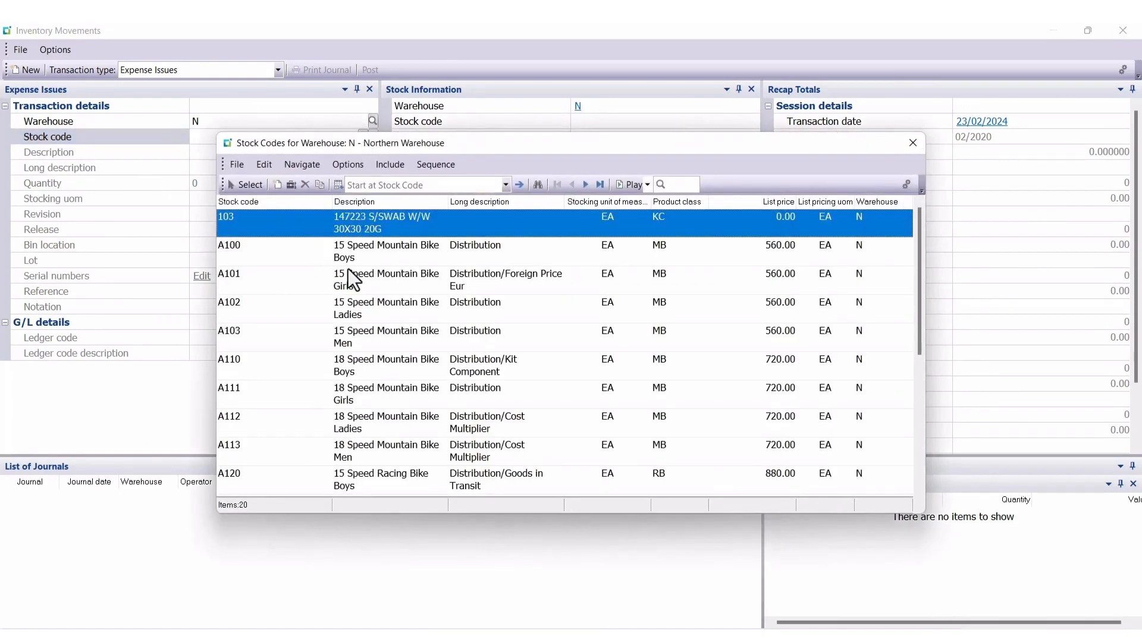
click(291, 261)
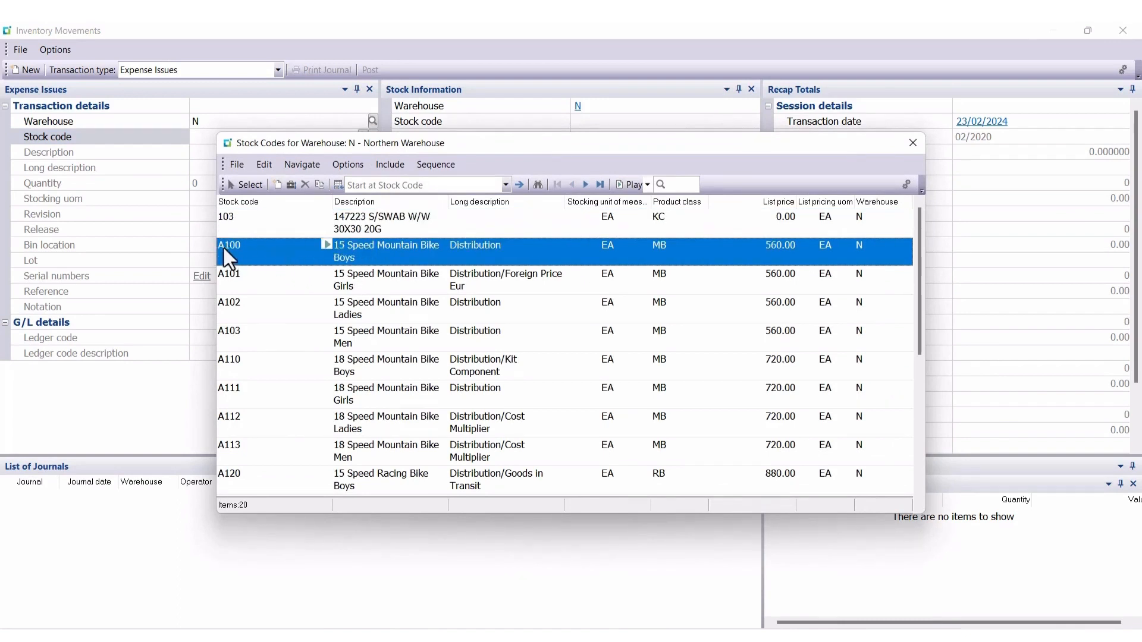
click(248, 185)
Set the A100 expense issue's quantity to 2 and its bin location to N.
key(Tab)
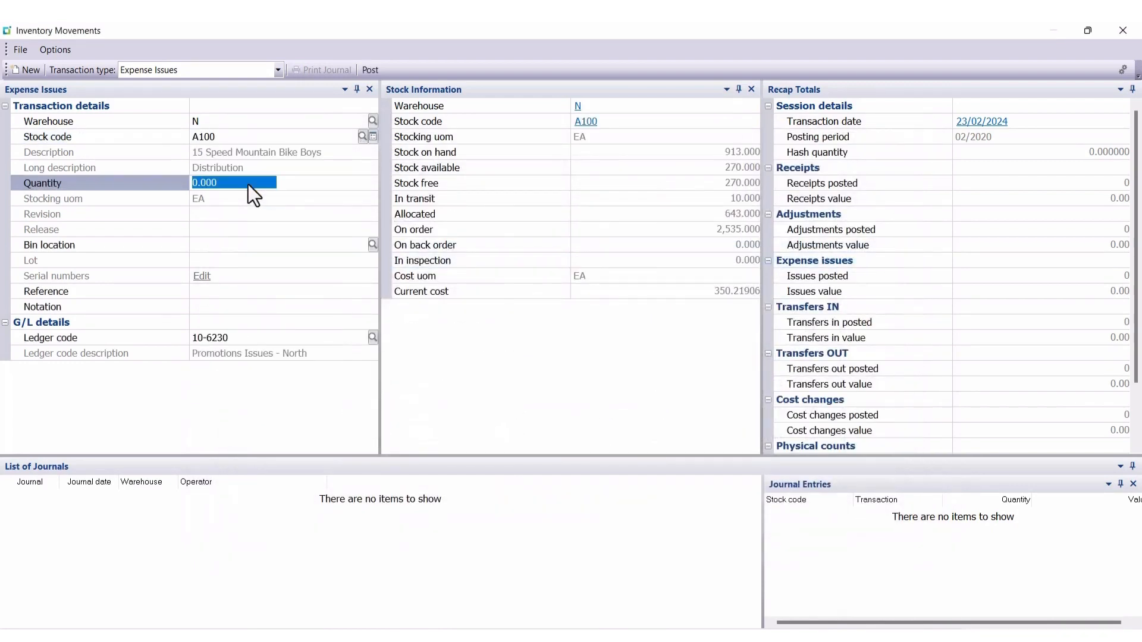
text(2)
key(Tab)
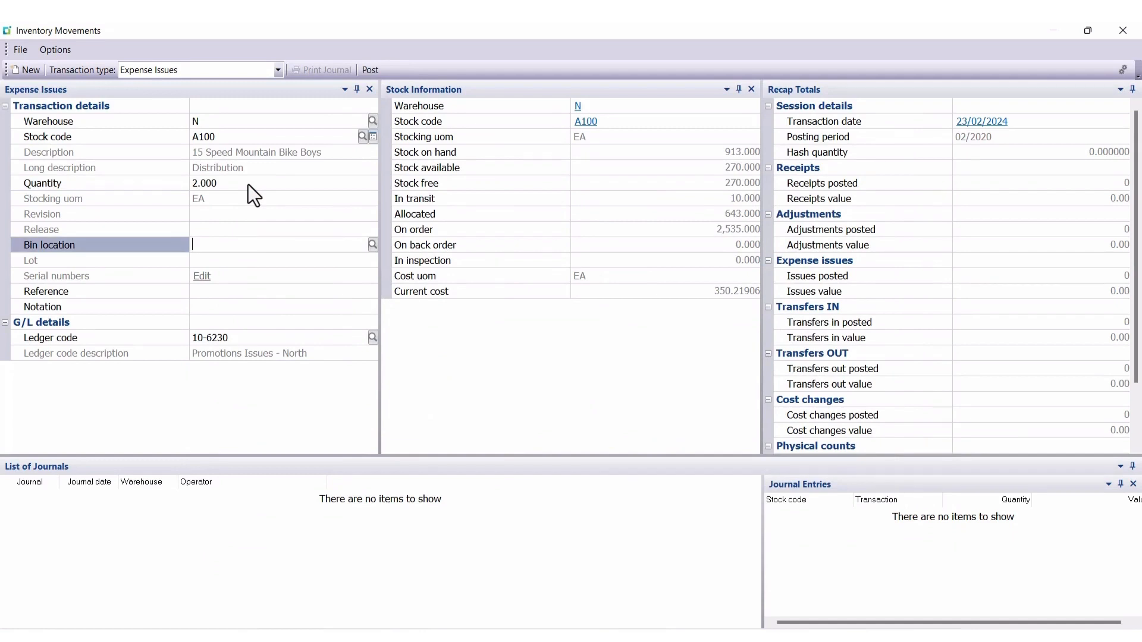
text(N)
key(Tab)
key(Tab)
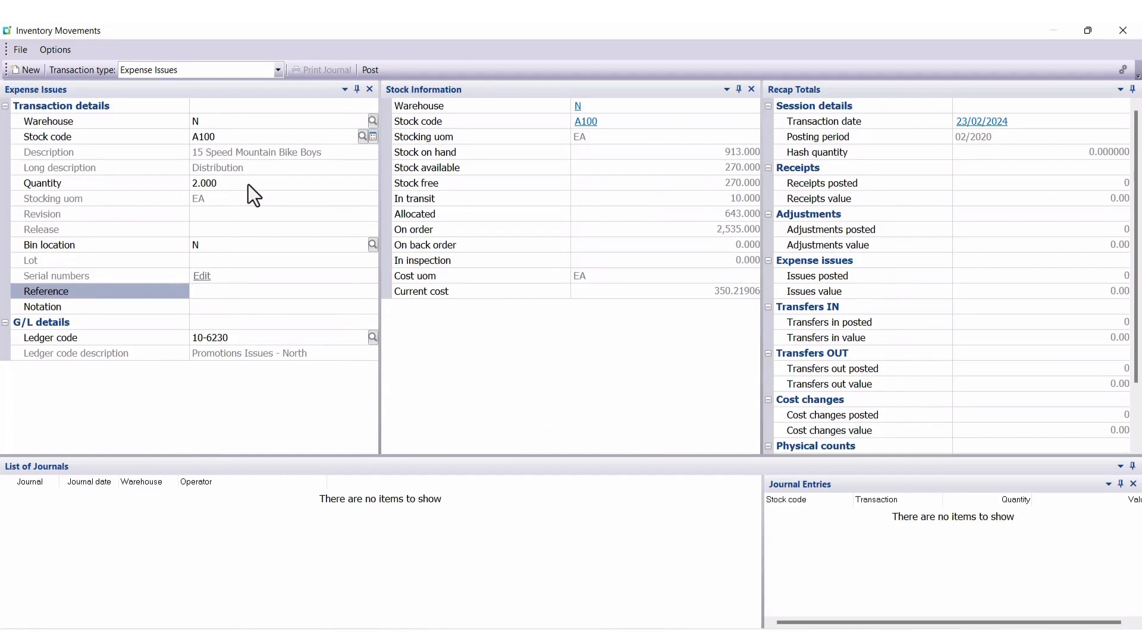
Enter 56 as the reference and Give Away as the notation for the A100 expense issue.
text(56)
key(Return)
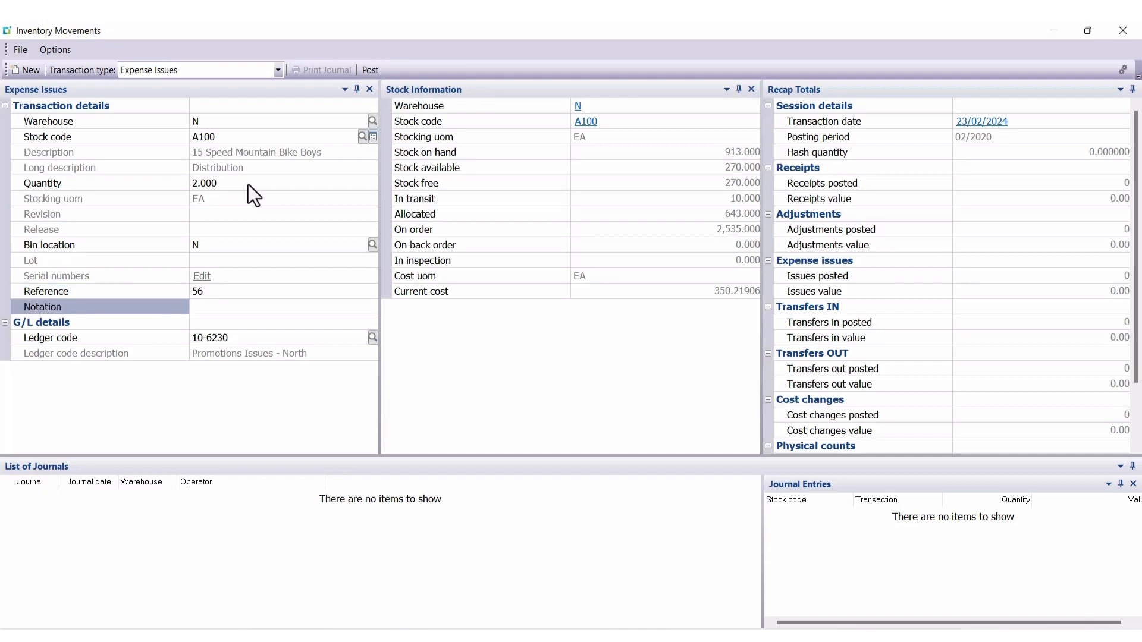
text(Give Away)
Post the A100 expense issue and close the on-line document window without printing.
click(370, 71)
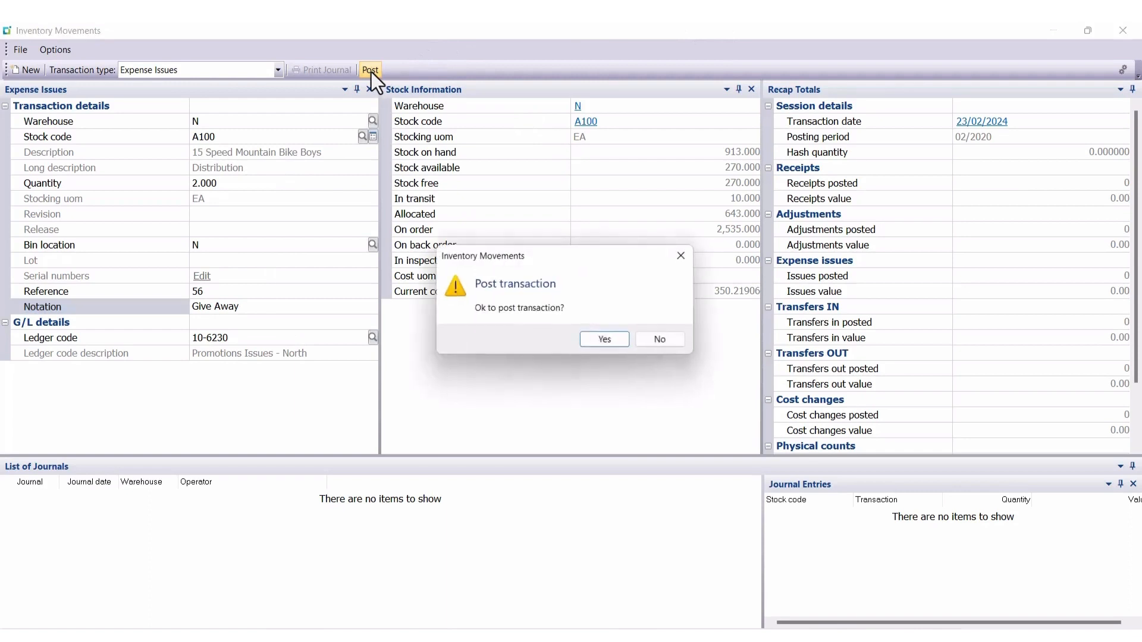
click(605, 340)
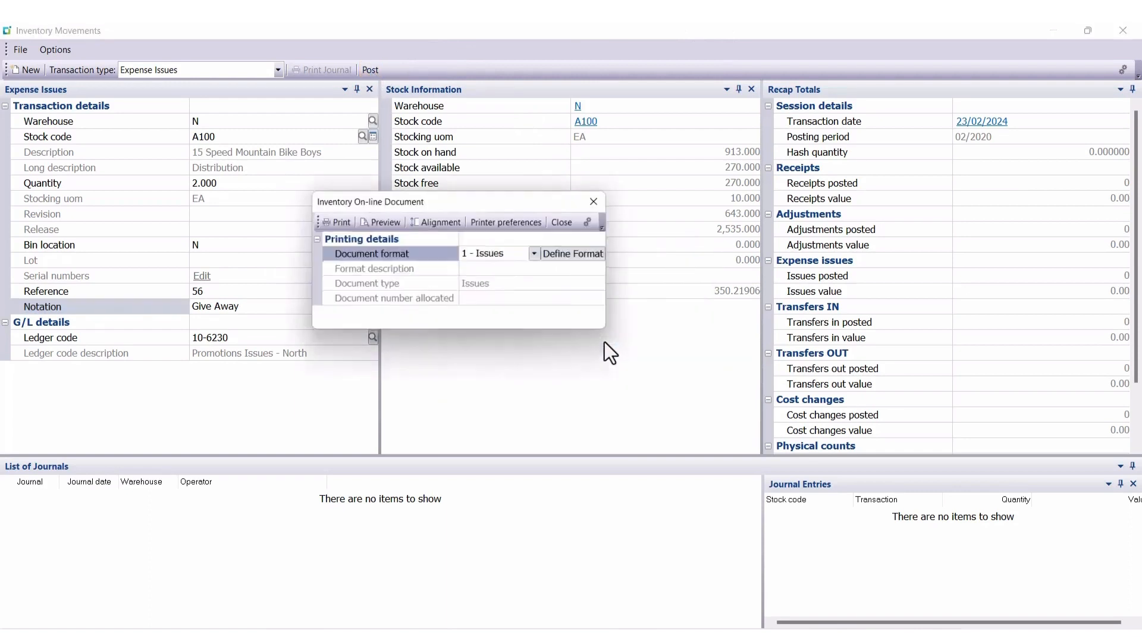
click(567, 223)
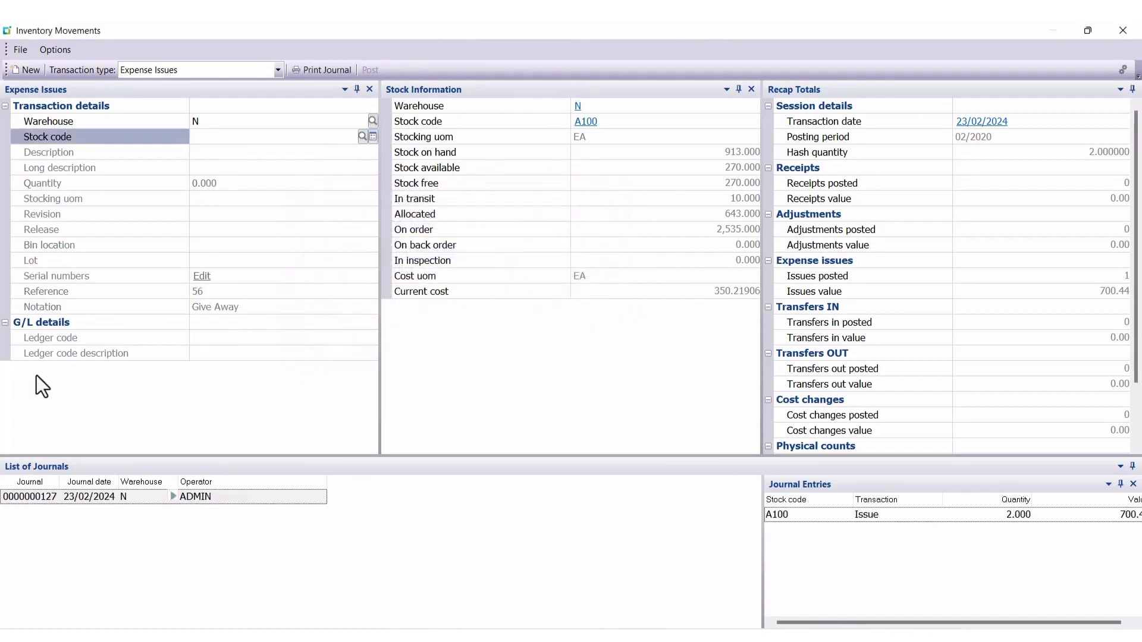
Choose stock code A101 for another expense issue from warehouse N and set its quantity to 2.
click(362, 136)
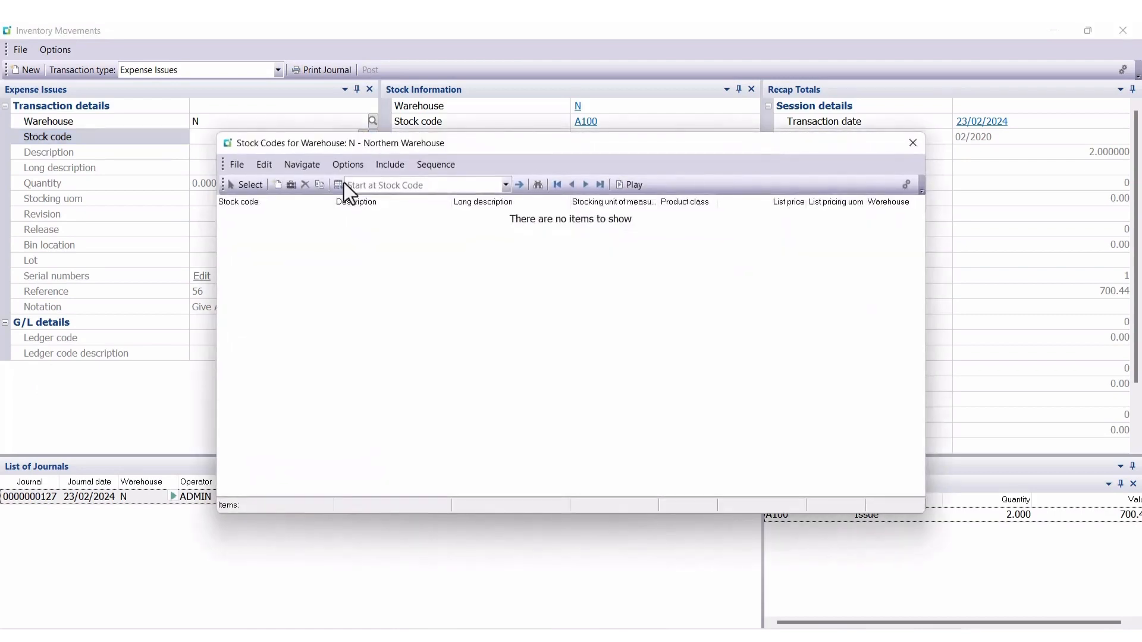
click(333, 288)
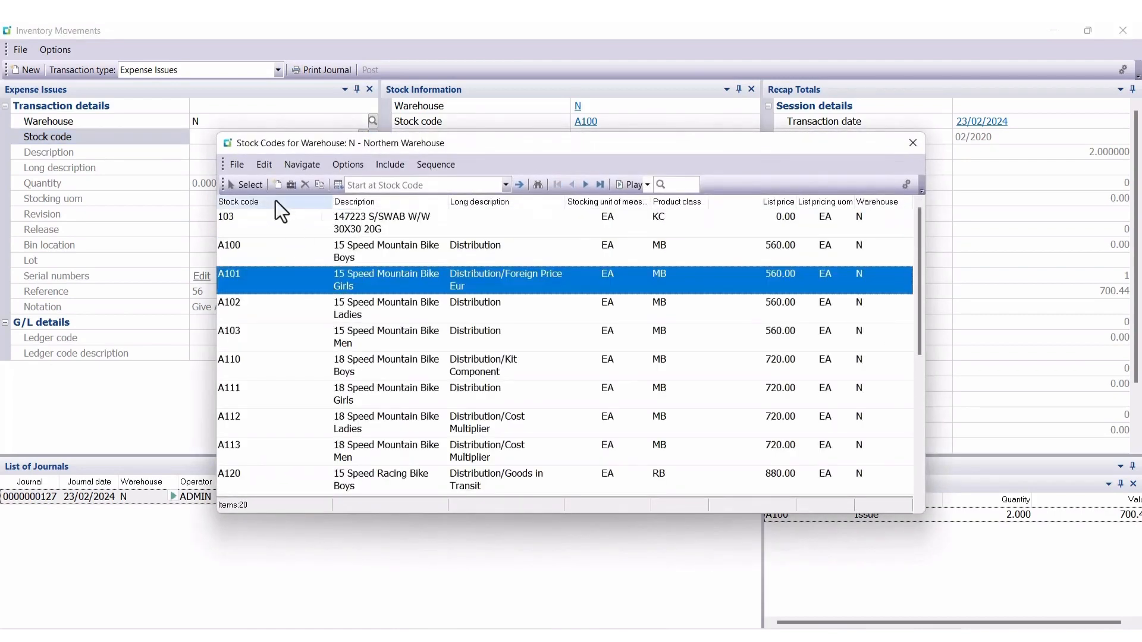
click(242, 180)
click(242, 181)
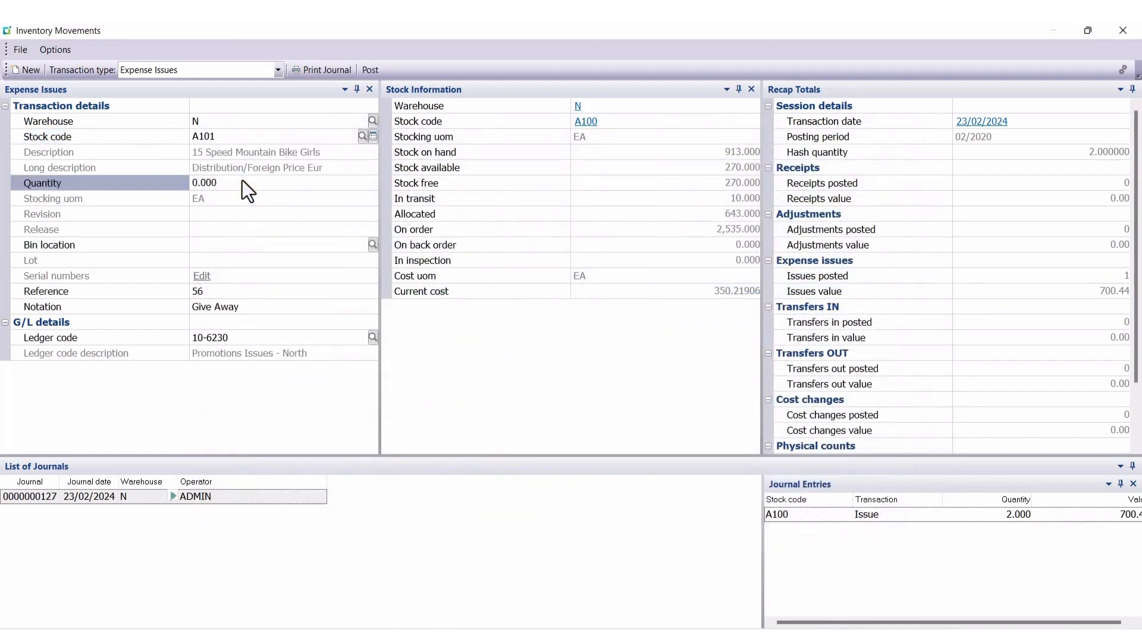
text(2)
key(Return)
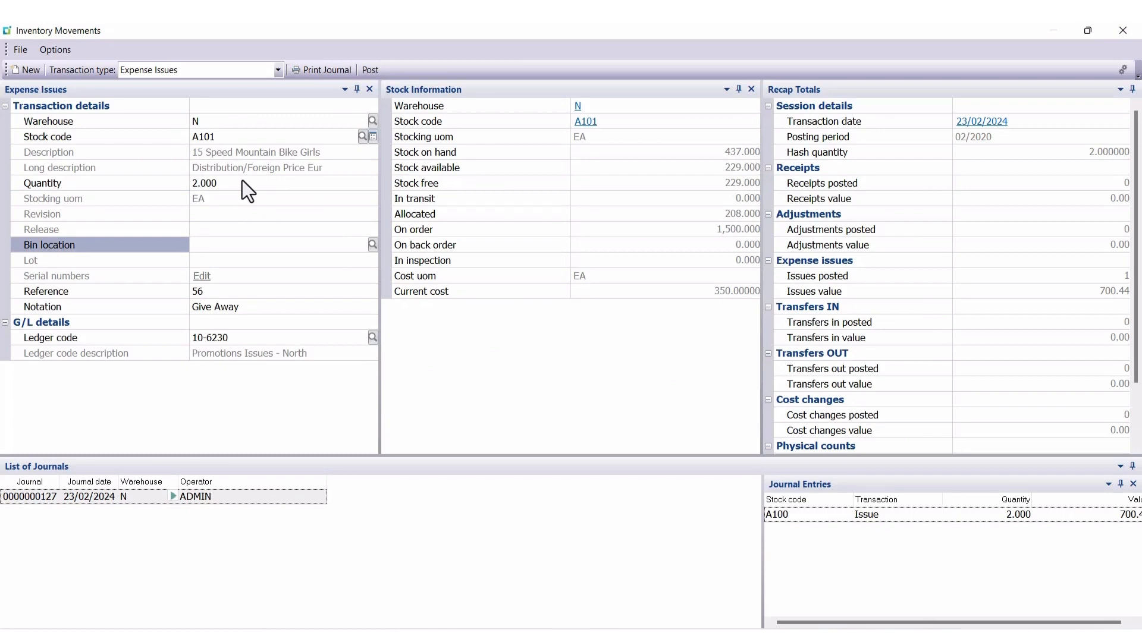
Set the A101 expense issue's bin location to N and advance to the reference.
text(N)
key(Return)
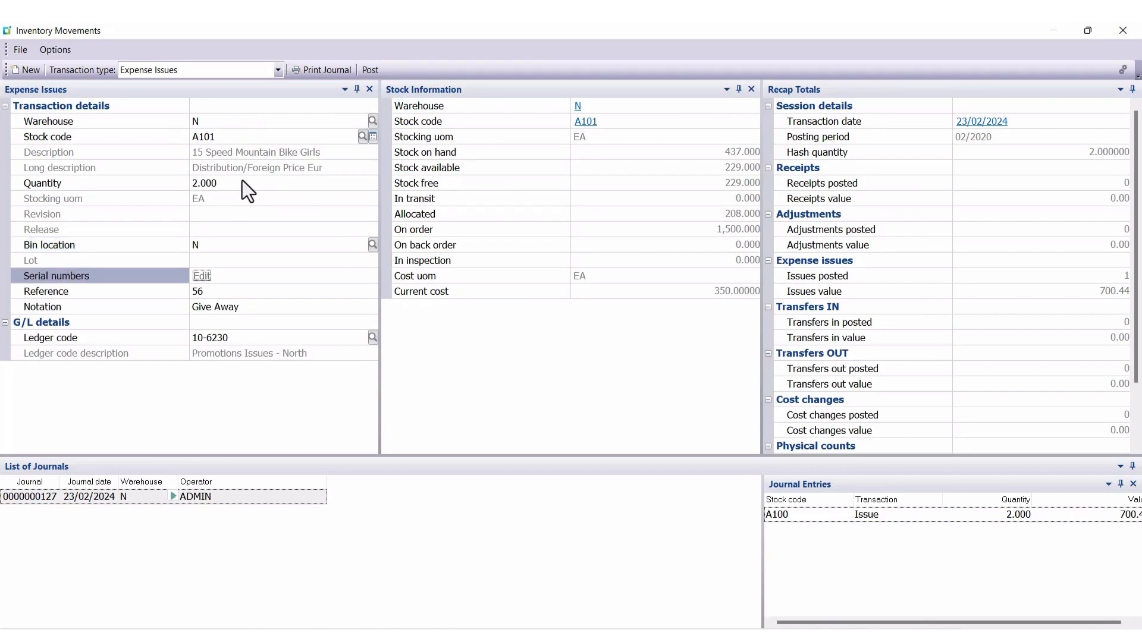
key(Return)
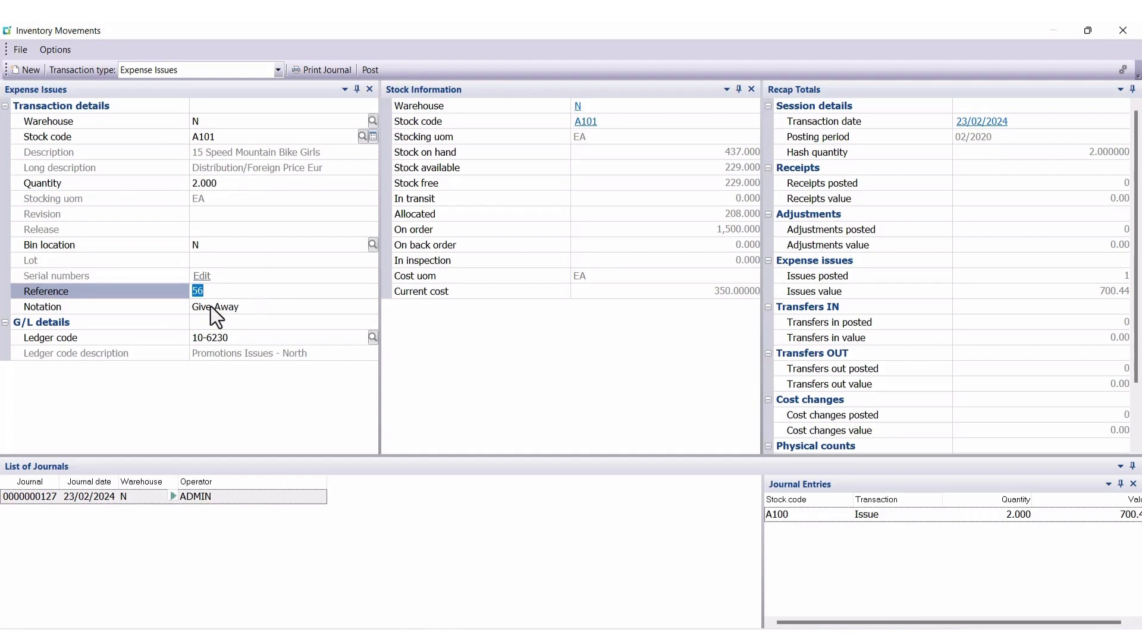
Post the A101 expense issue, close the on-line document window without printing, and exit Inventory Movements.
click(371, 70)
click(598, 347)
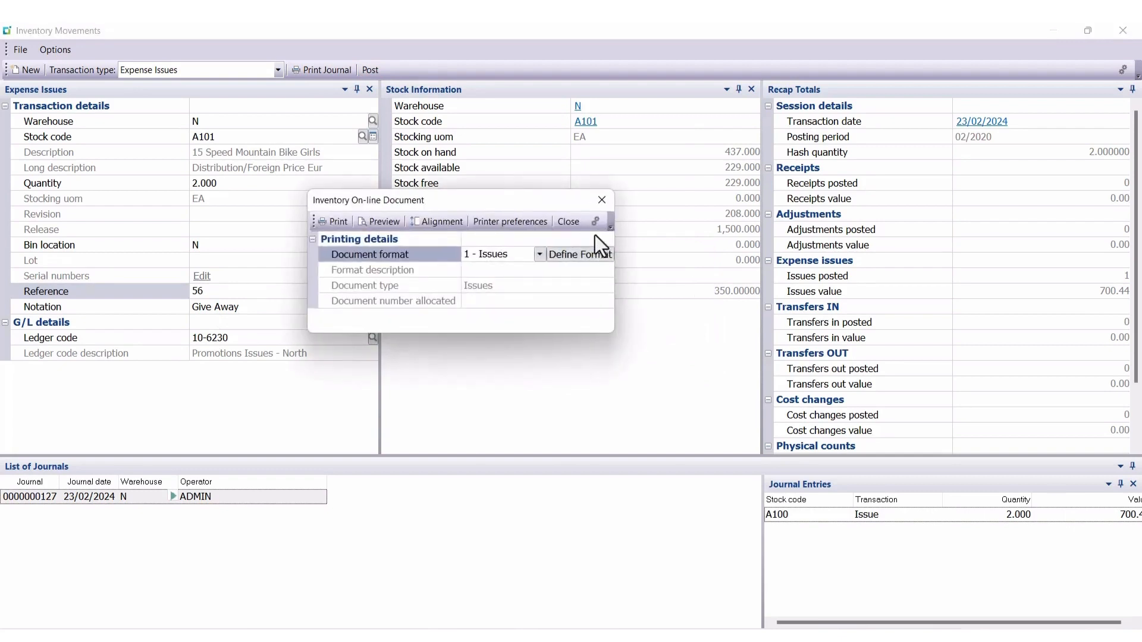
click(573, 222)
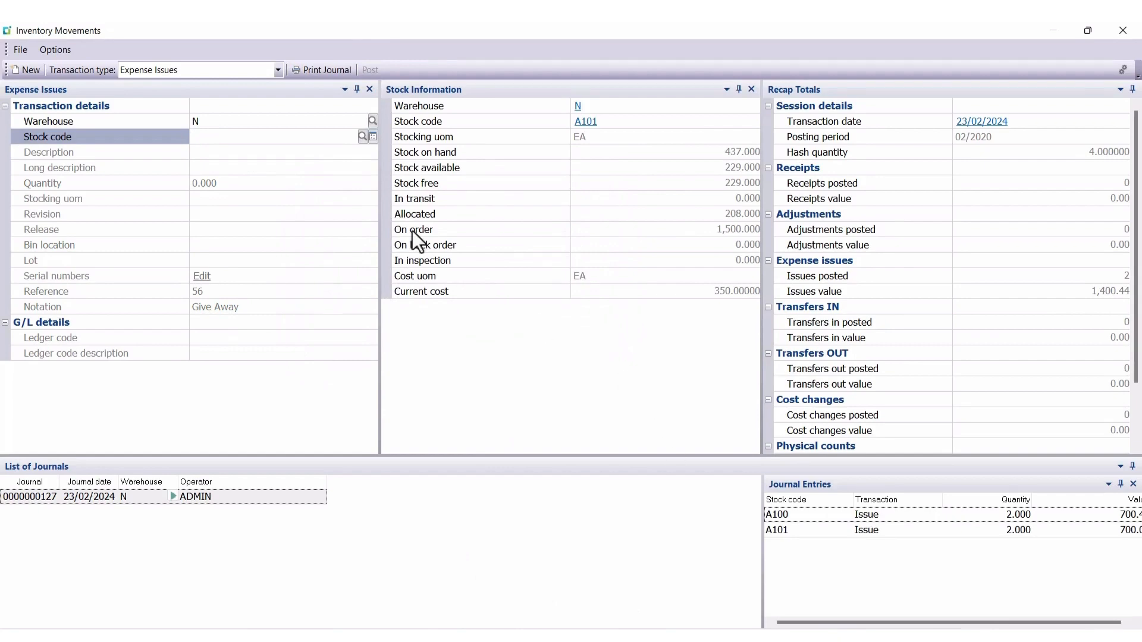
click(1123, 31)
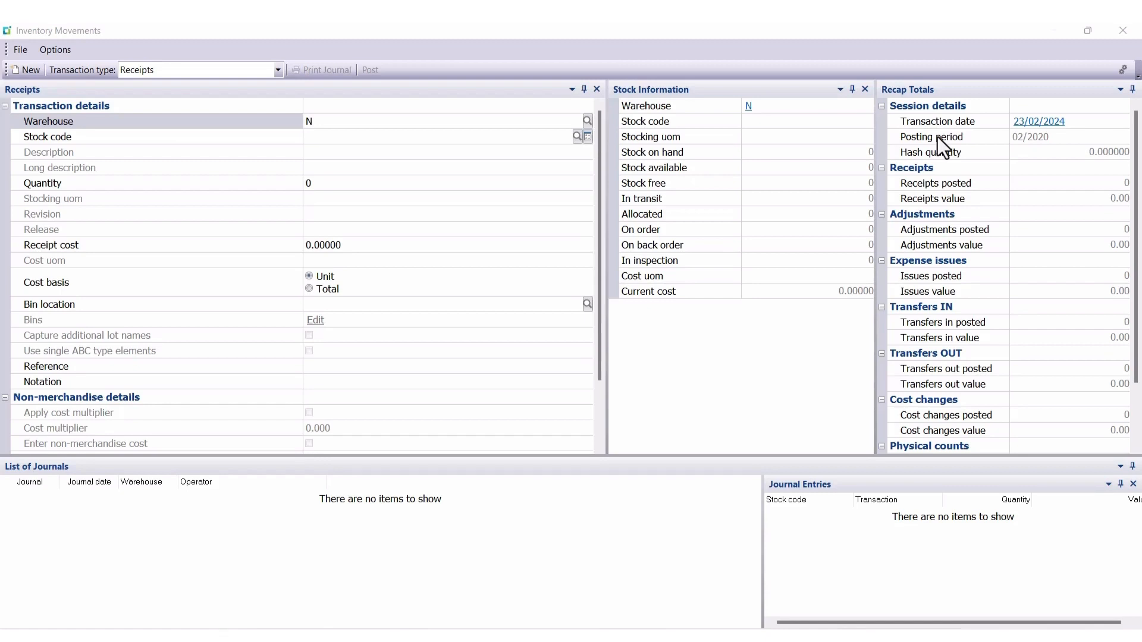
Start an immediate transfer of stock code A101 from warehouse N and set its quantity to 50.
click(278, 71)
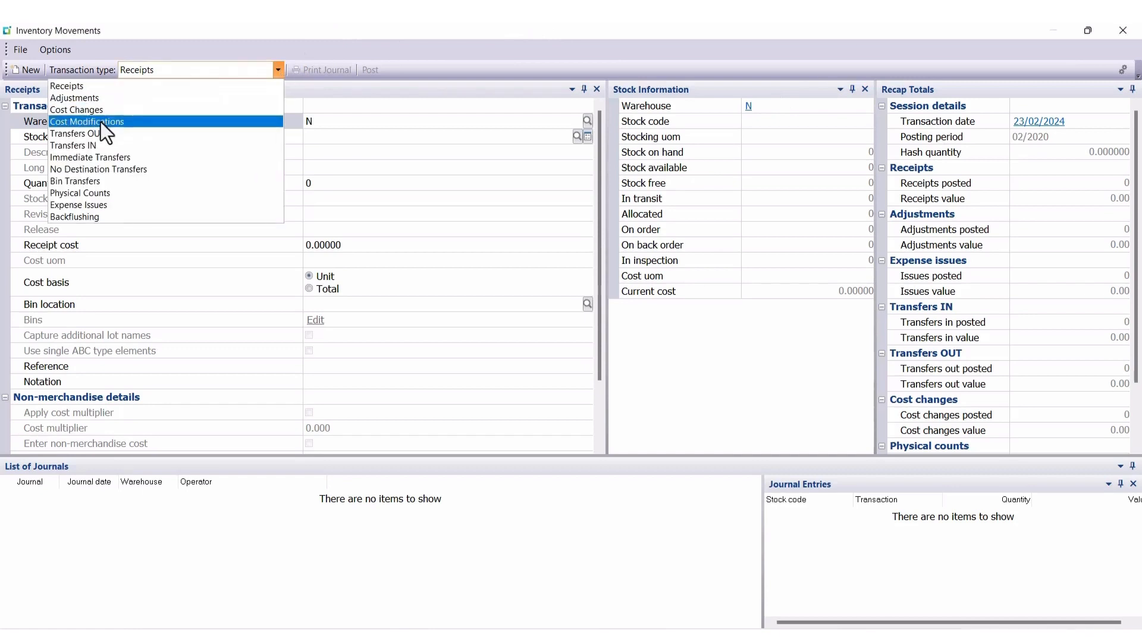
click(107, 161)
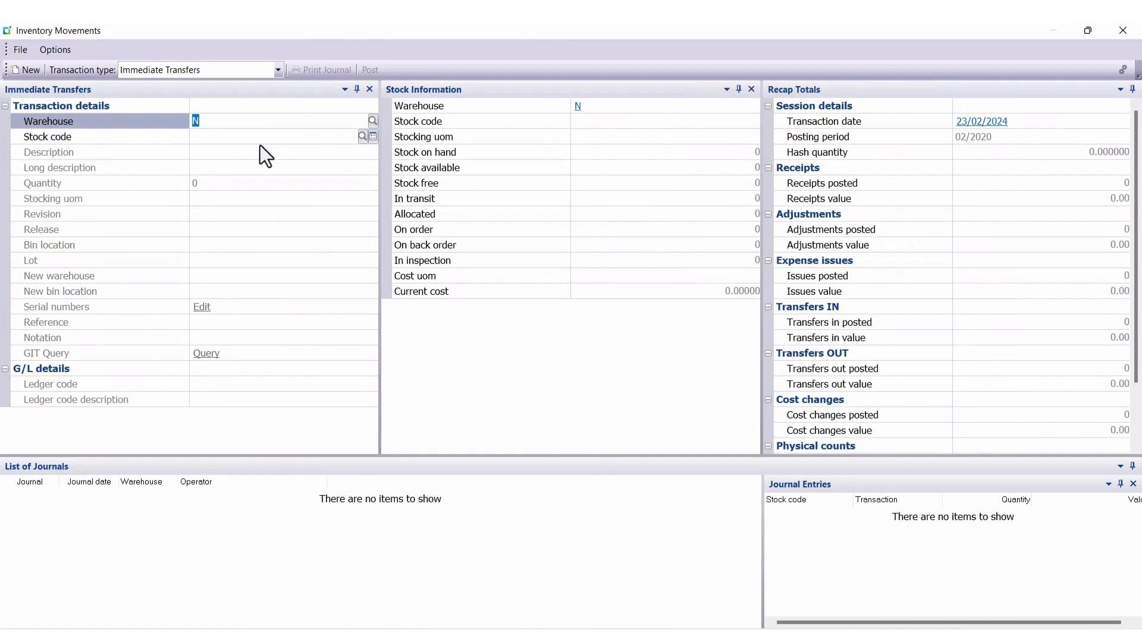
key(Tab)
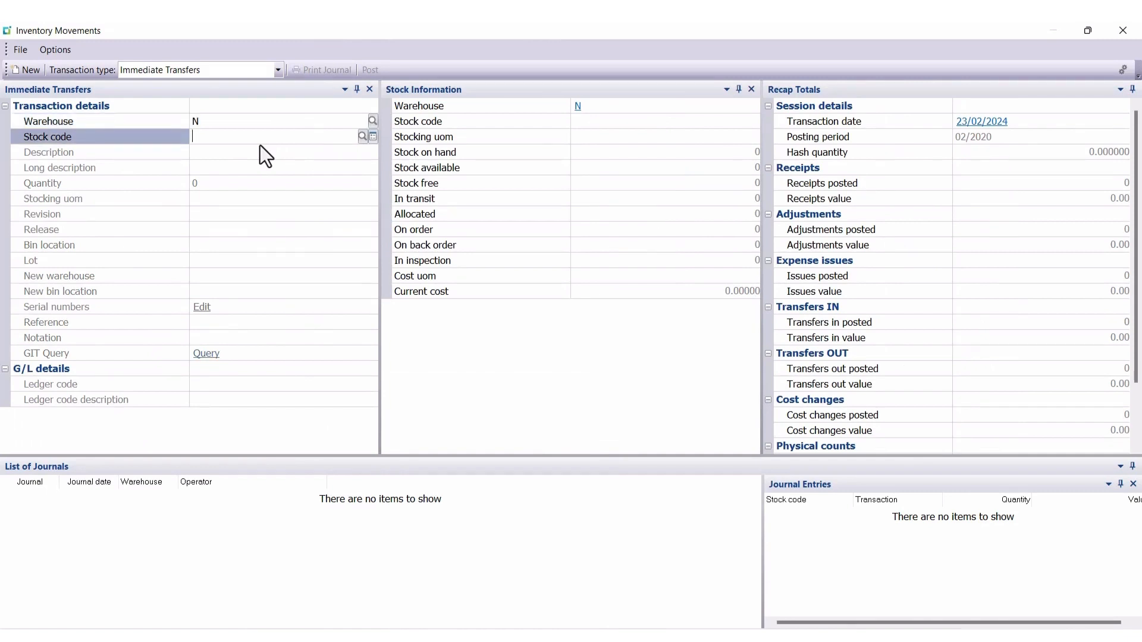
text(A101)
key(Tab)
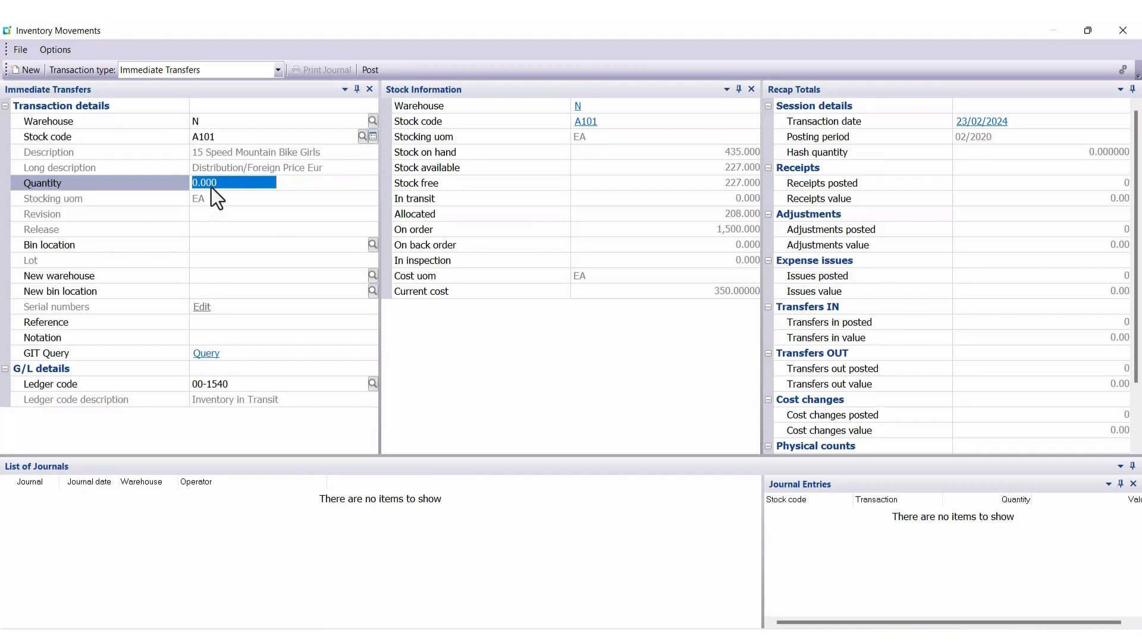
text(50)
key(Tab)
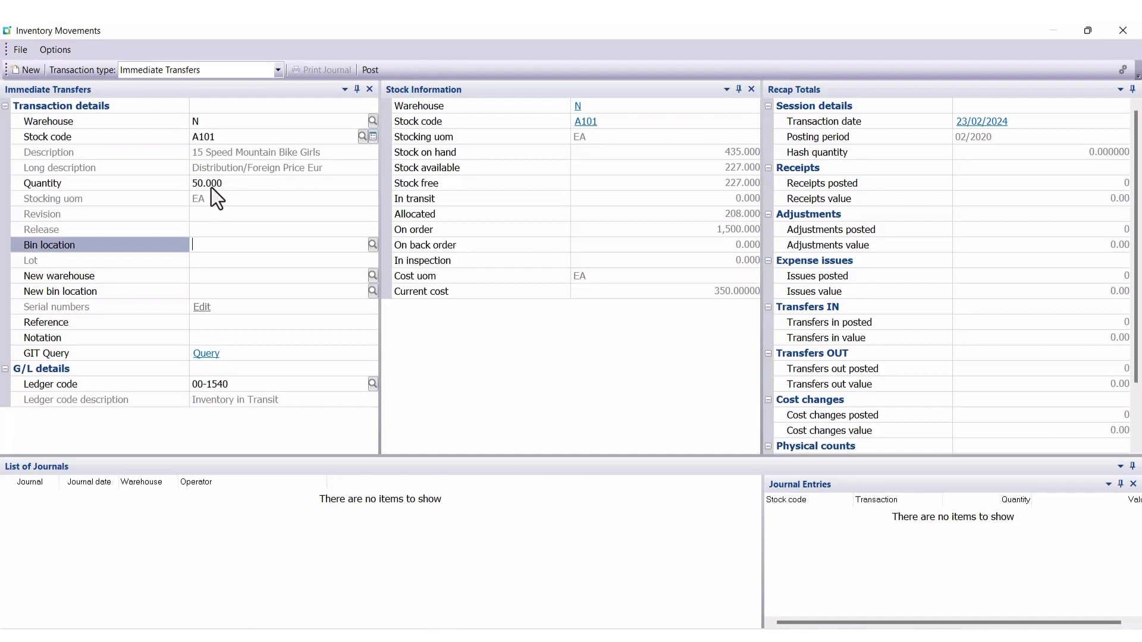
Set the transfer's bin location to N, choose E as the new warehouse, and accept E as the new bin location.
text(N)
key(Tab)
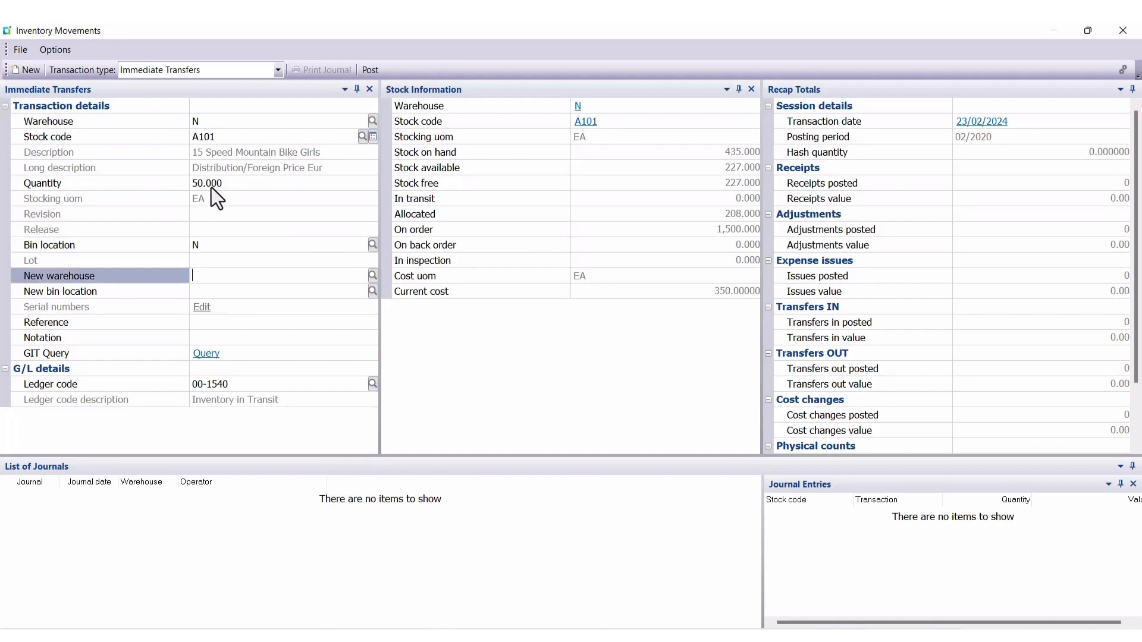
click(373, 276)
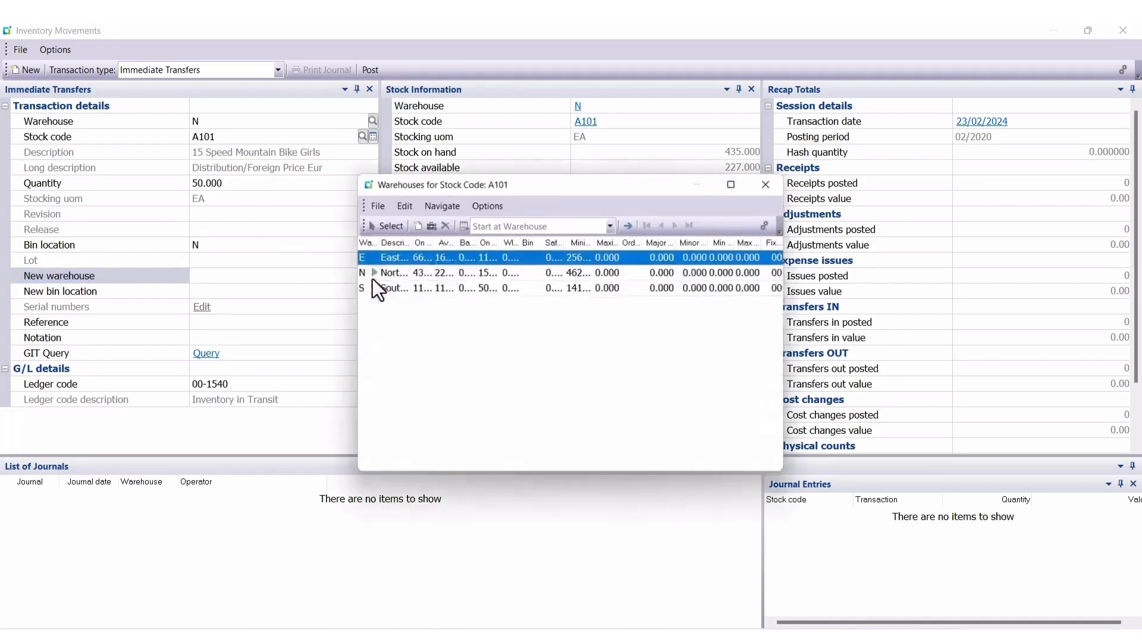
click(383, 225)
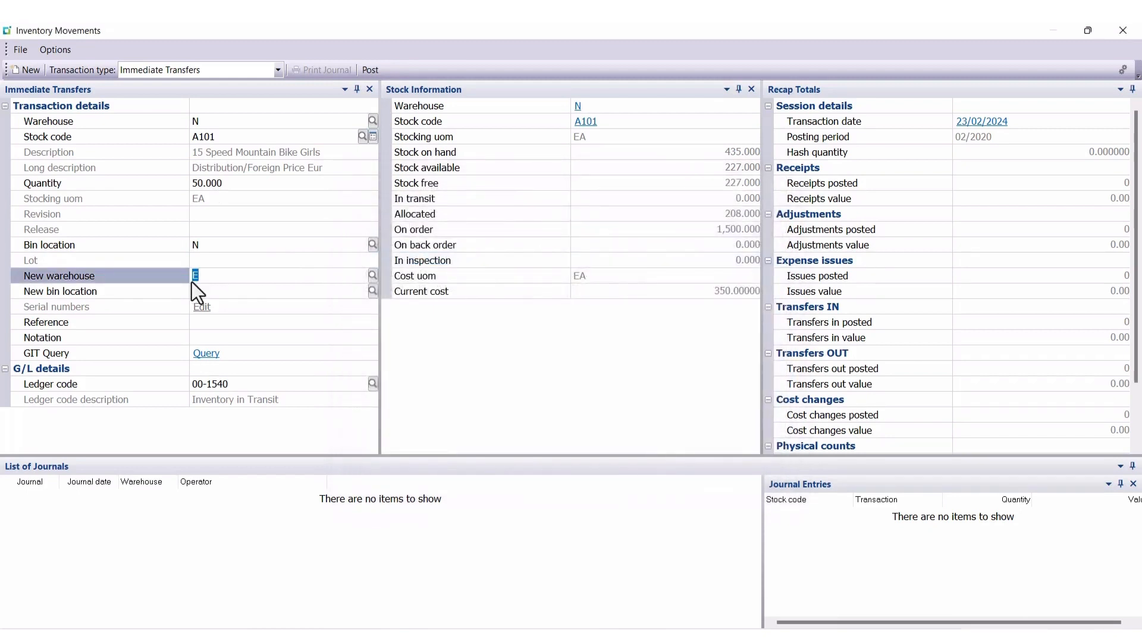
key(Tab)
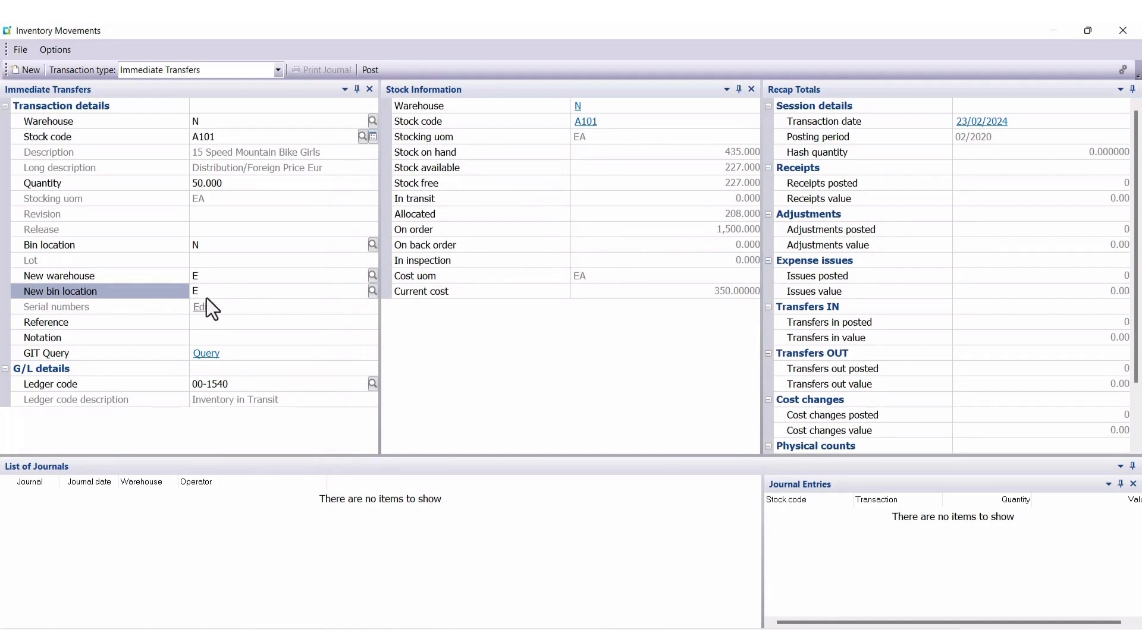
key(Tab)
Enter 58 as the reference and Immediate transfer as the notation for the A101 transfer.
key(Tab)
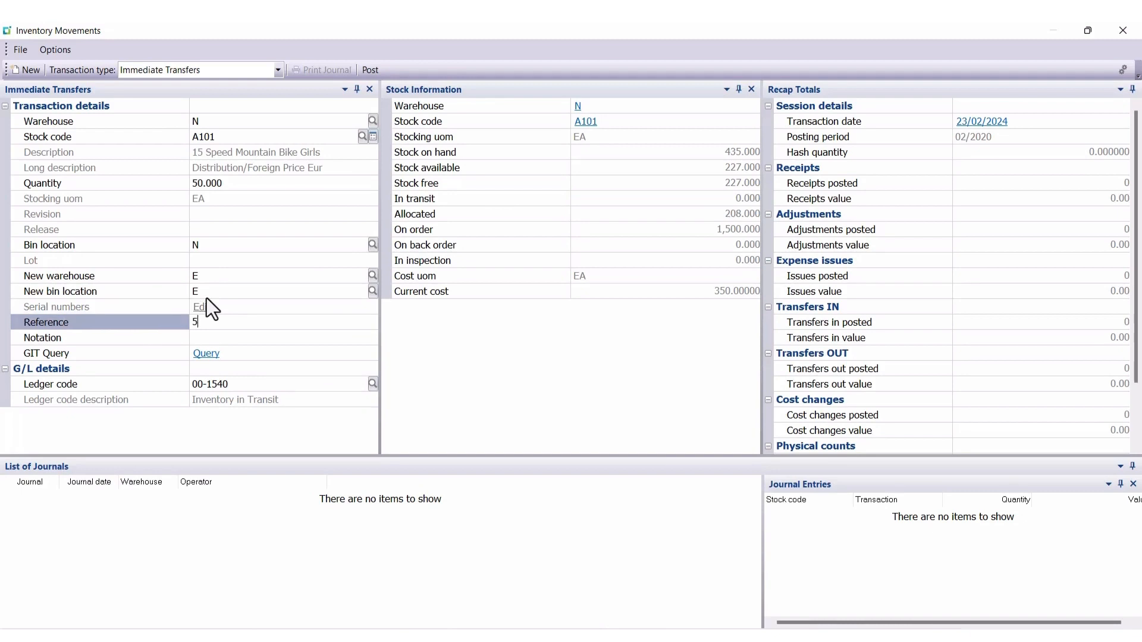
key(Tab)
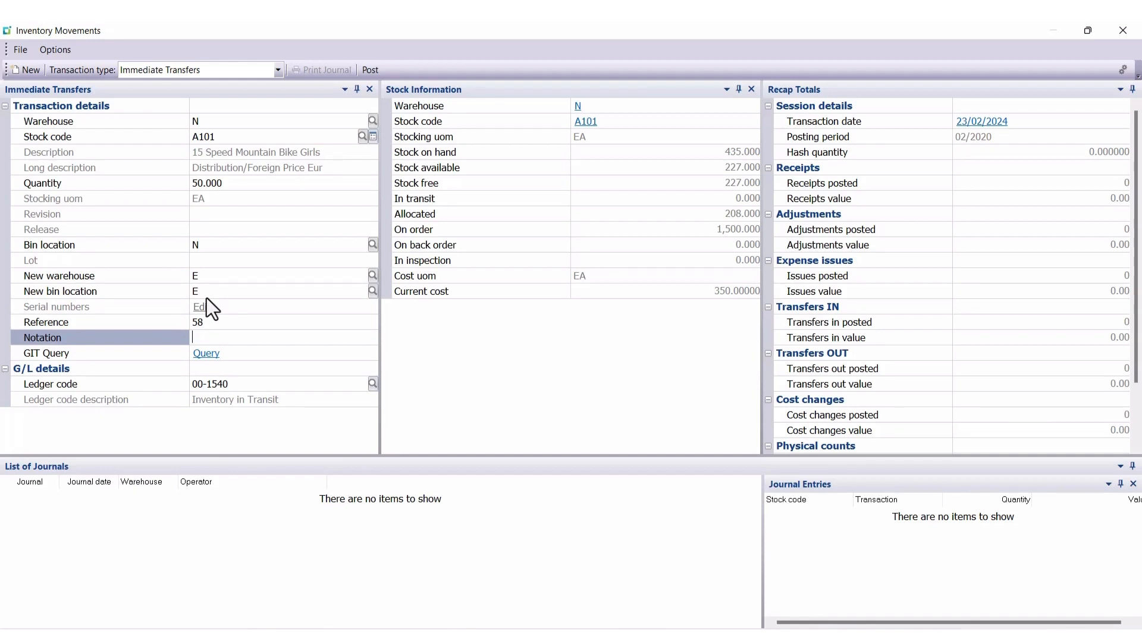
text(iMMEDIATE)
key(BackSpace)
key(BackSpace)
key(BackSpace)
key(BackSpace)
key(BackSpace)
key(BackSpace)
key(BackSpace)
key(BackSpace)
key(BackSpace)
key(BackSpace)
text(Immediate transfer)
Post the A101 immediate transfer, close the on-line document window without printing, and exit Inventory Movements.
click(370, 70)
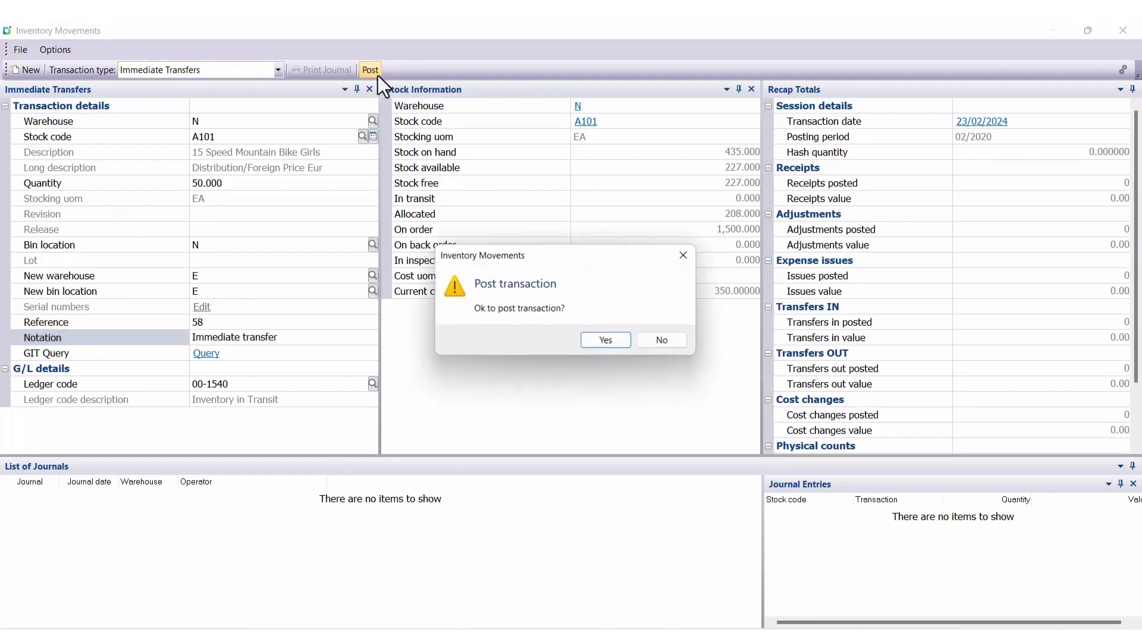
click(607, 340)
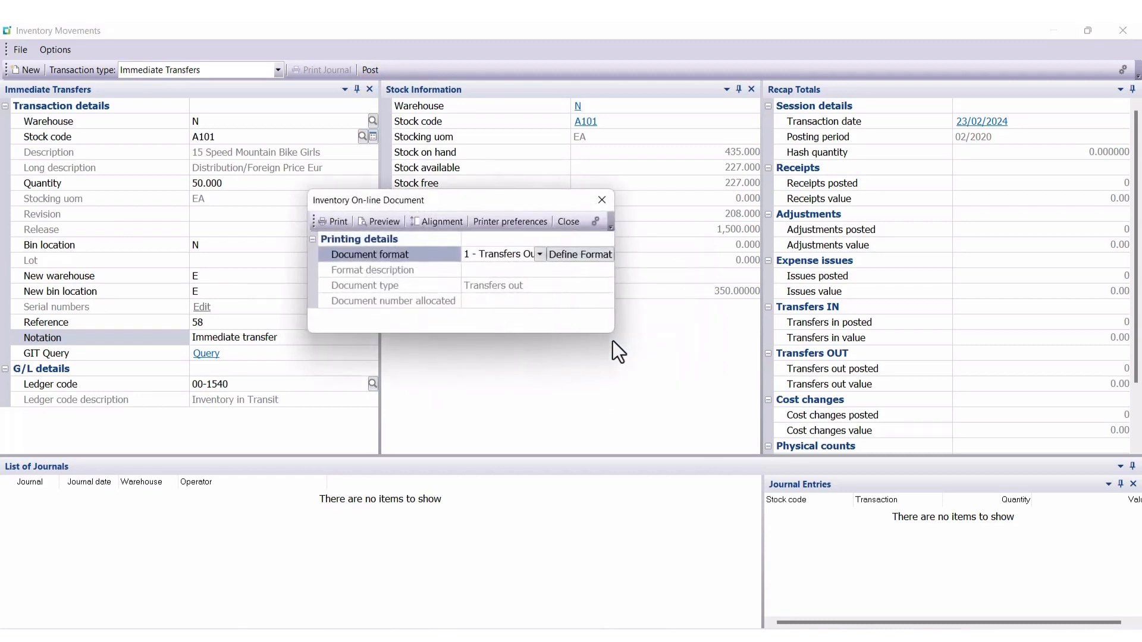
click(568, 221)
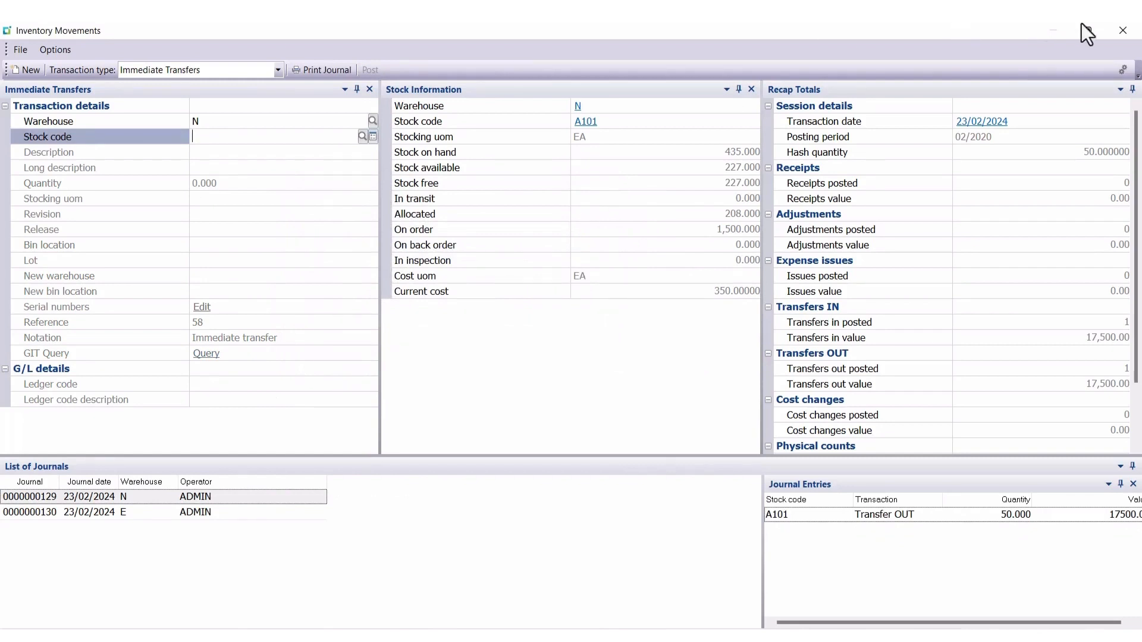
click(1122, 31)
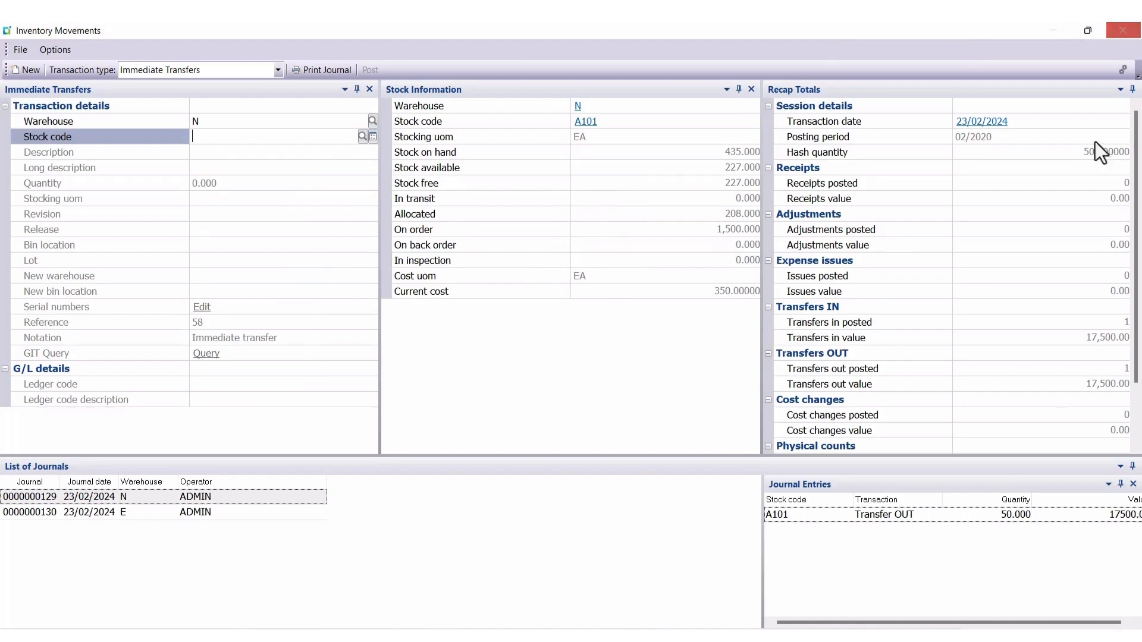
click(1025, 419)
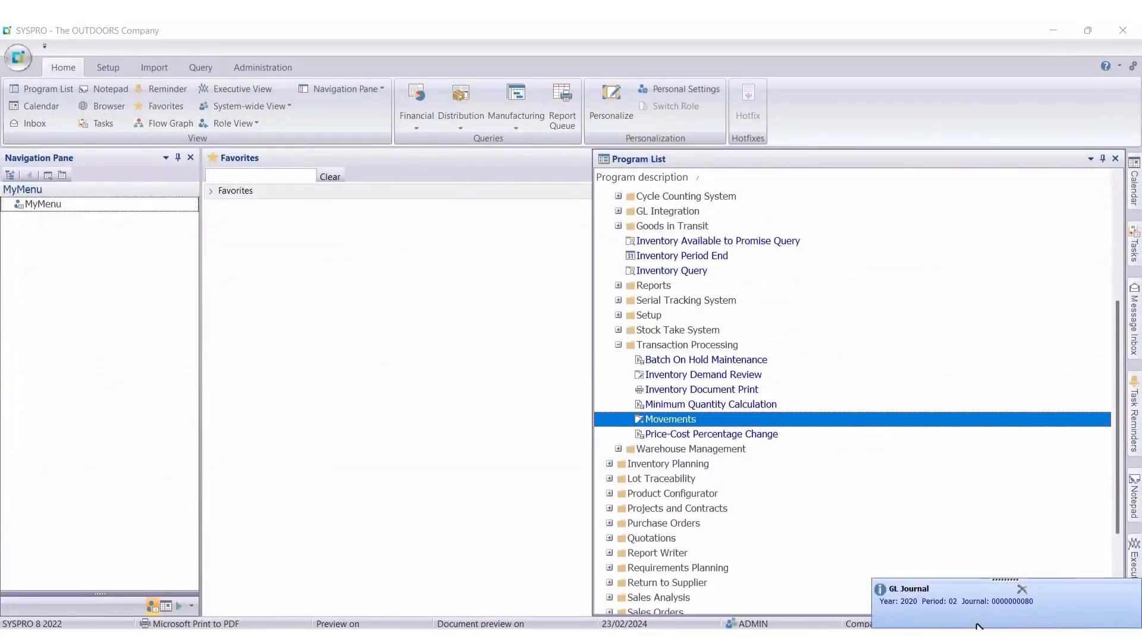